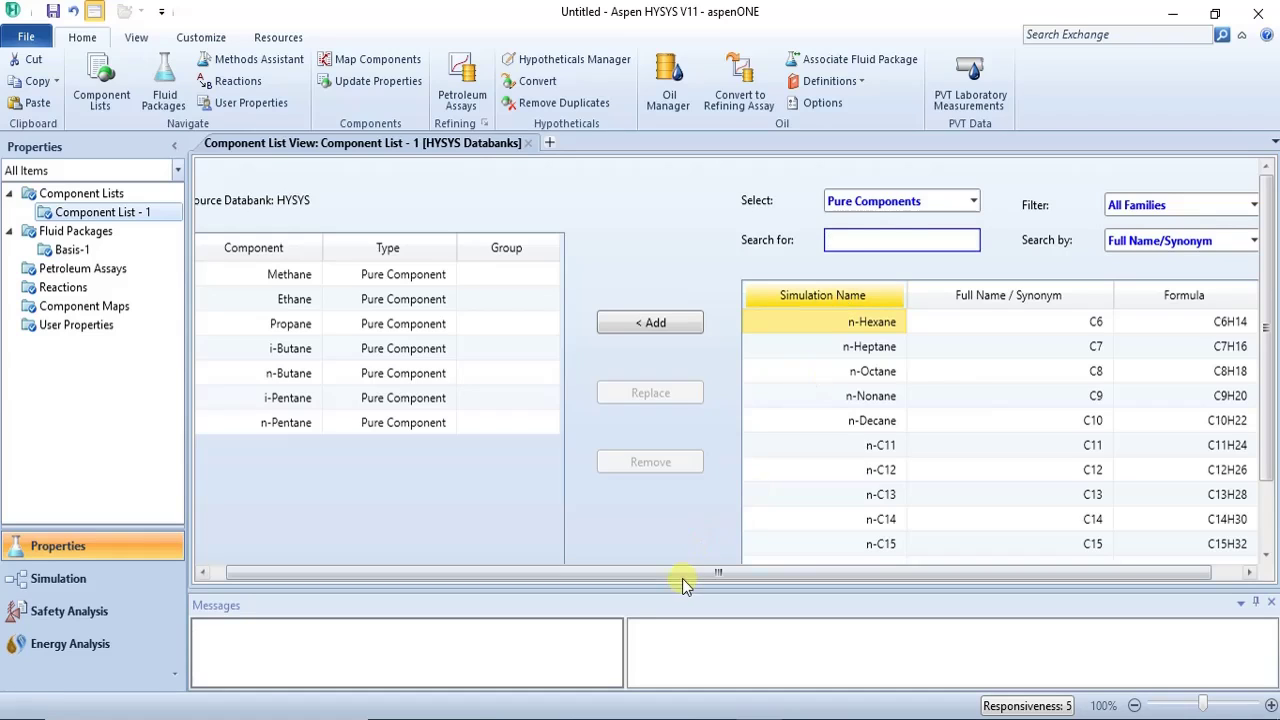
- Review the components in Component List - 1 and the property package settings of the Basis-1 fluid package
drag(686, 580, 640, 592)
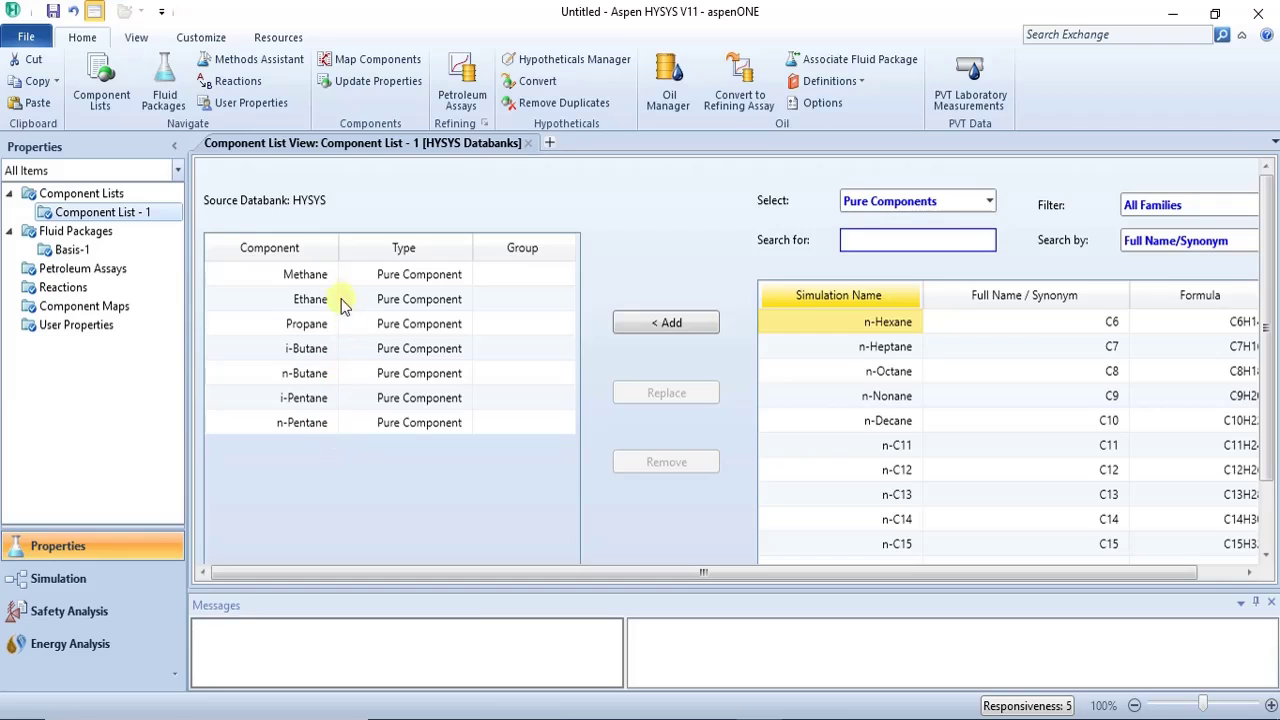
double_click(72, 250)
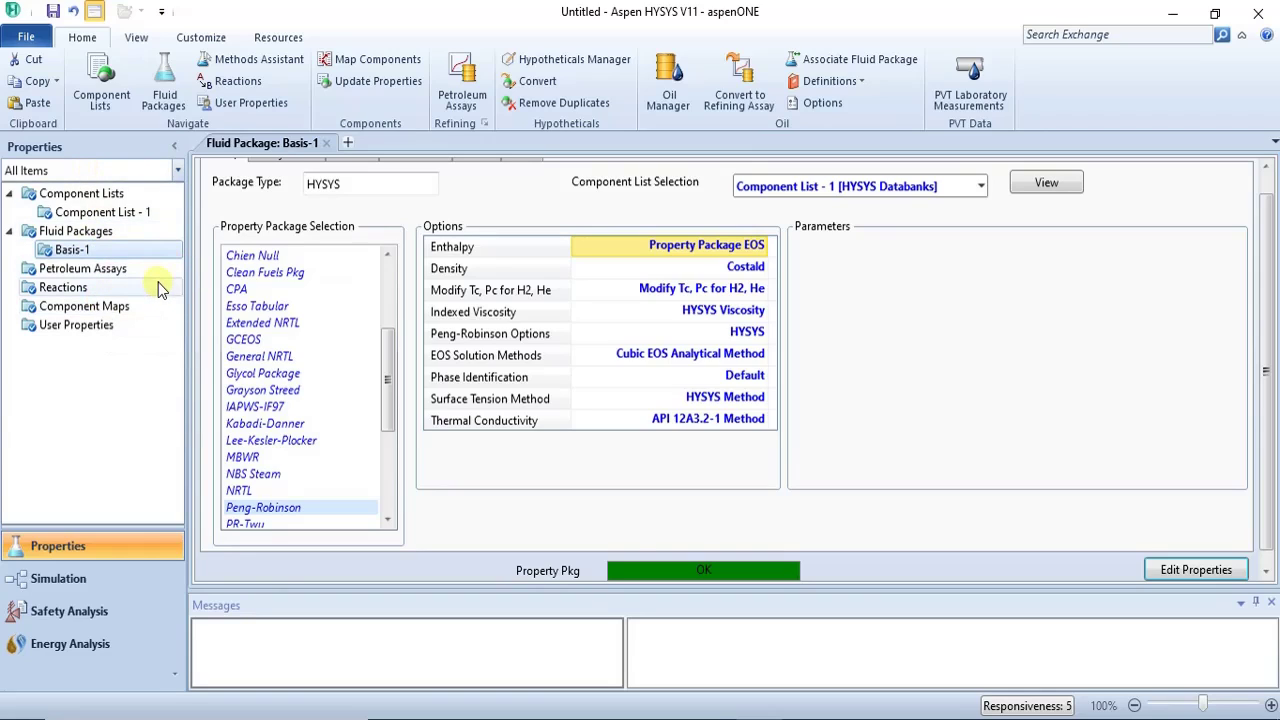
double_click(102, 214)
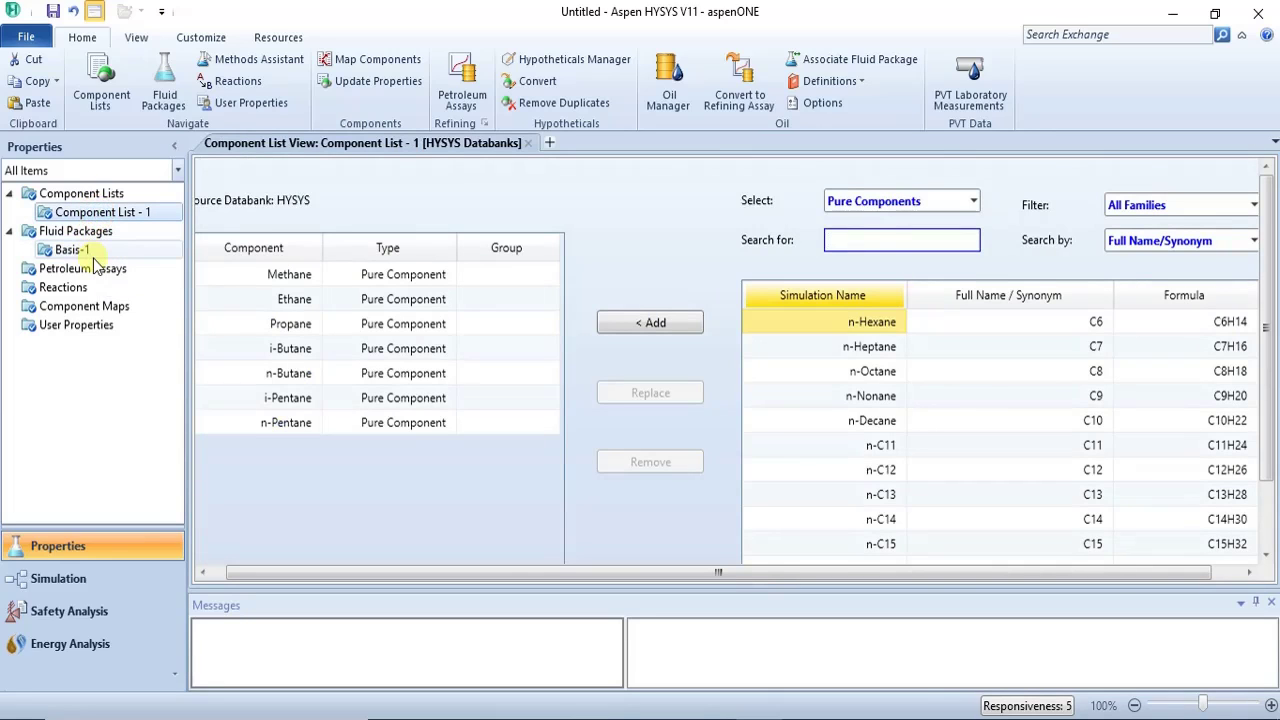
double_click(92, 254)
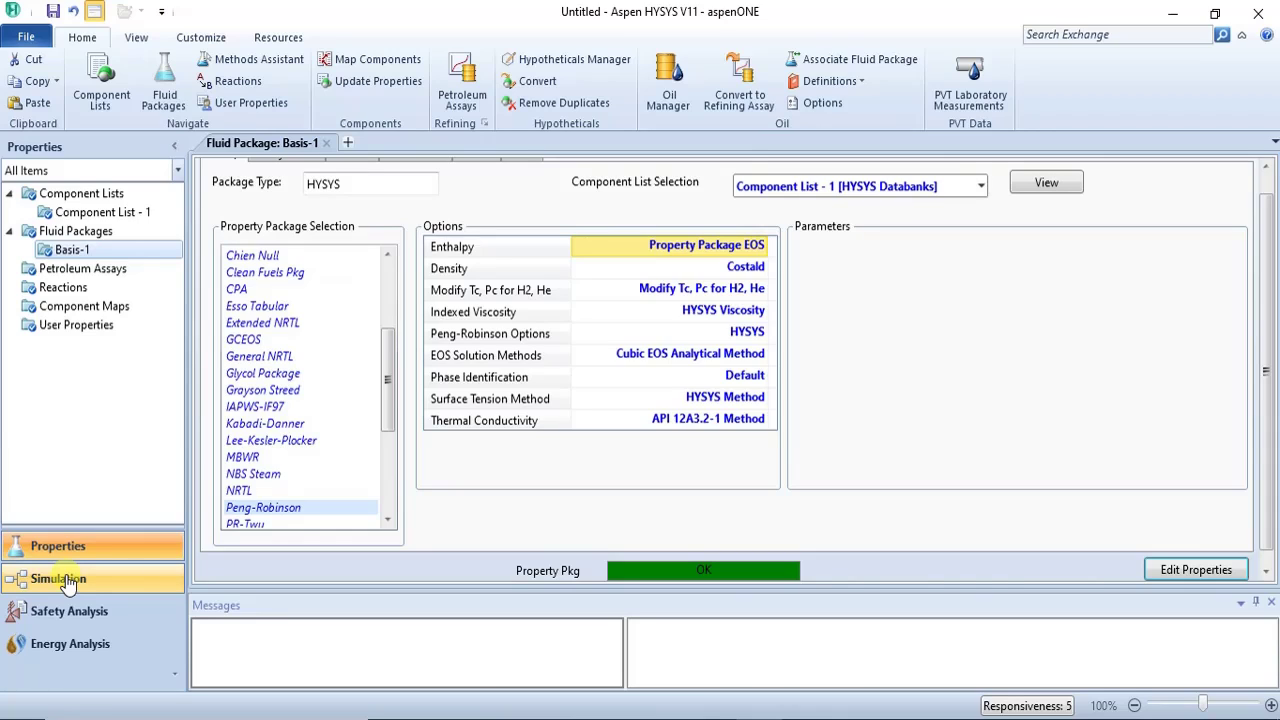
- Switch to the simulation environment and reposition the floating Model Palette
click(66, 584)
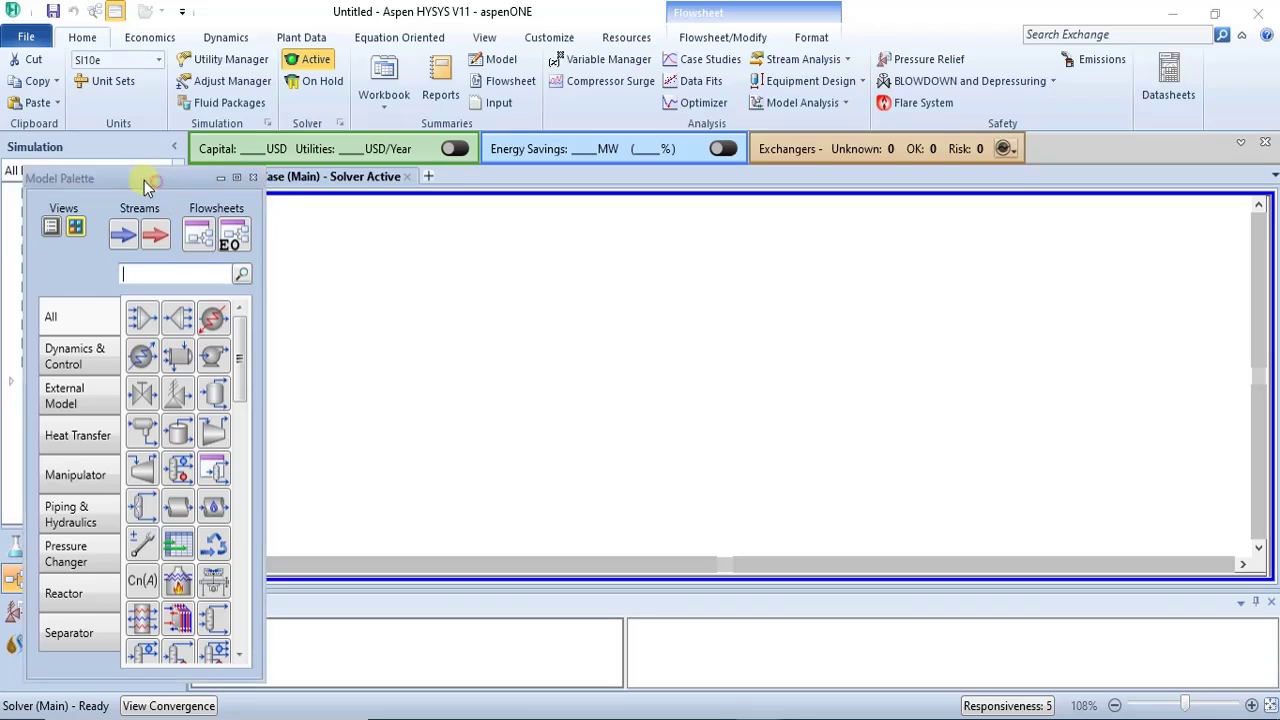
drag(158, 186, 57, 183)
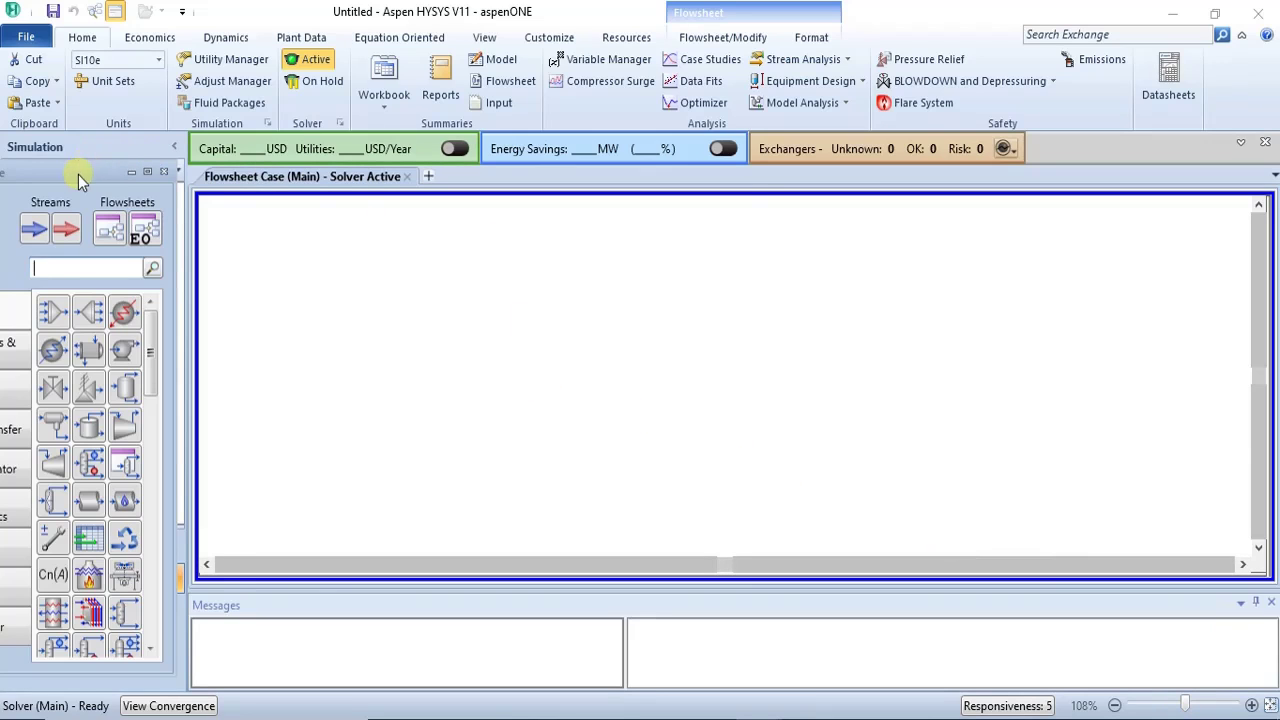
drag(88, 169, 239, 186)
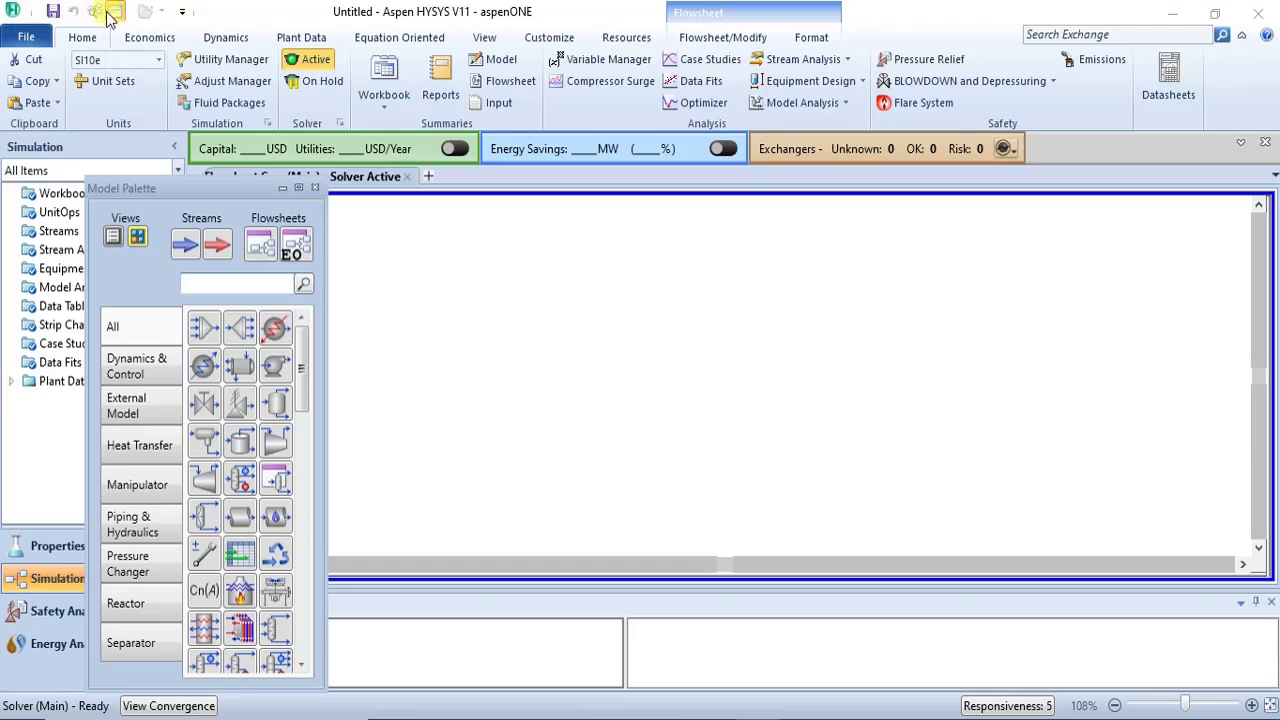
click(182, 13)
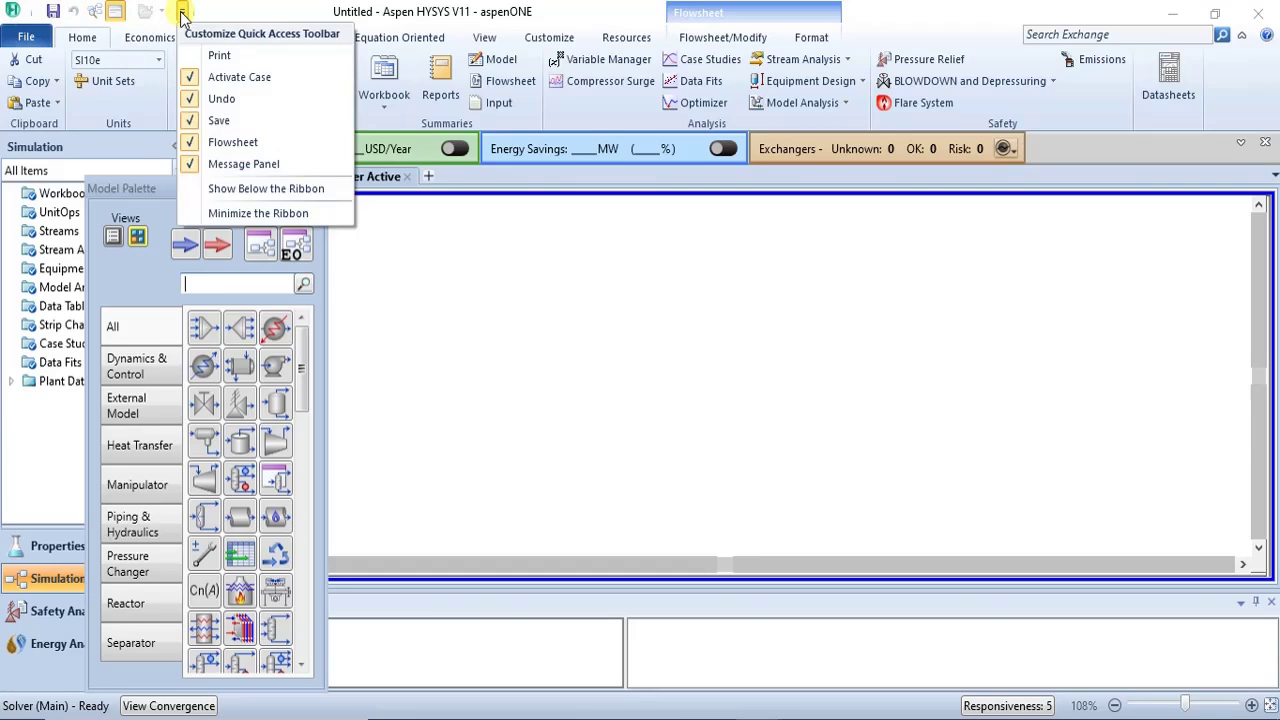
click(182, 13)
click(182, 13)
click(182, 14)
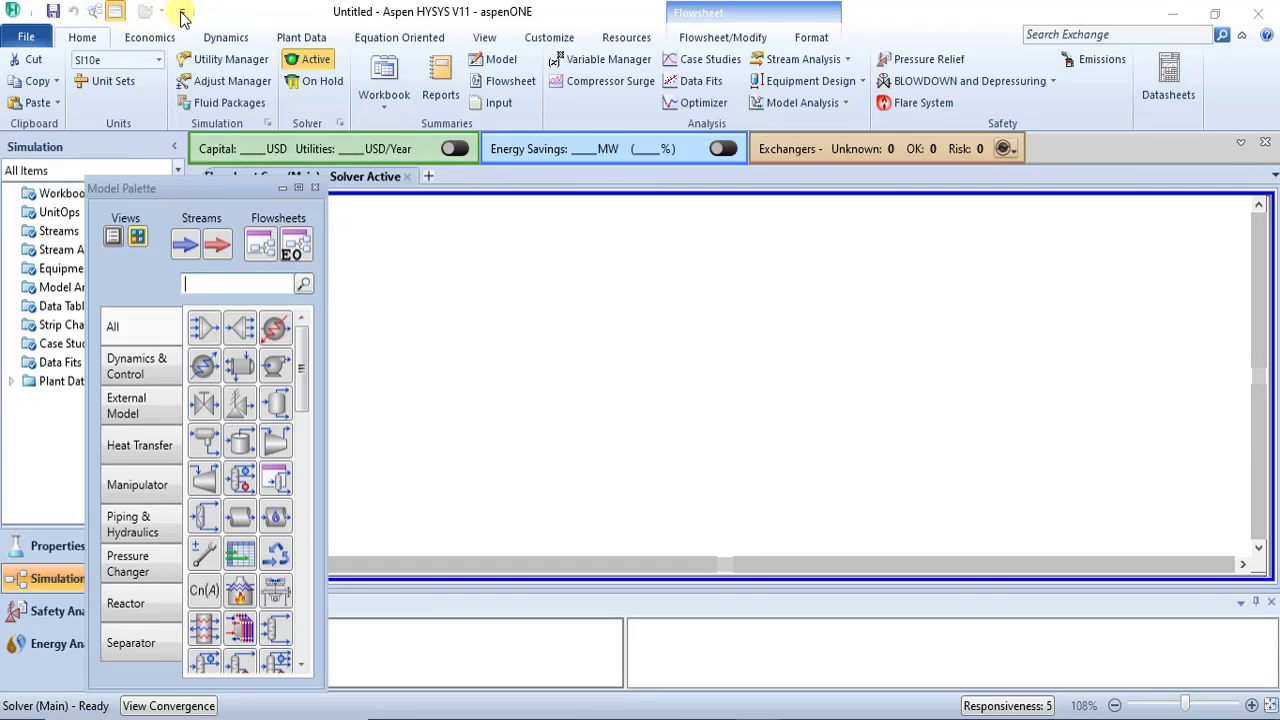
click(26, 37)
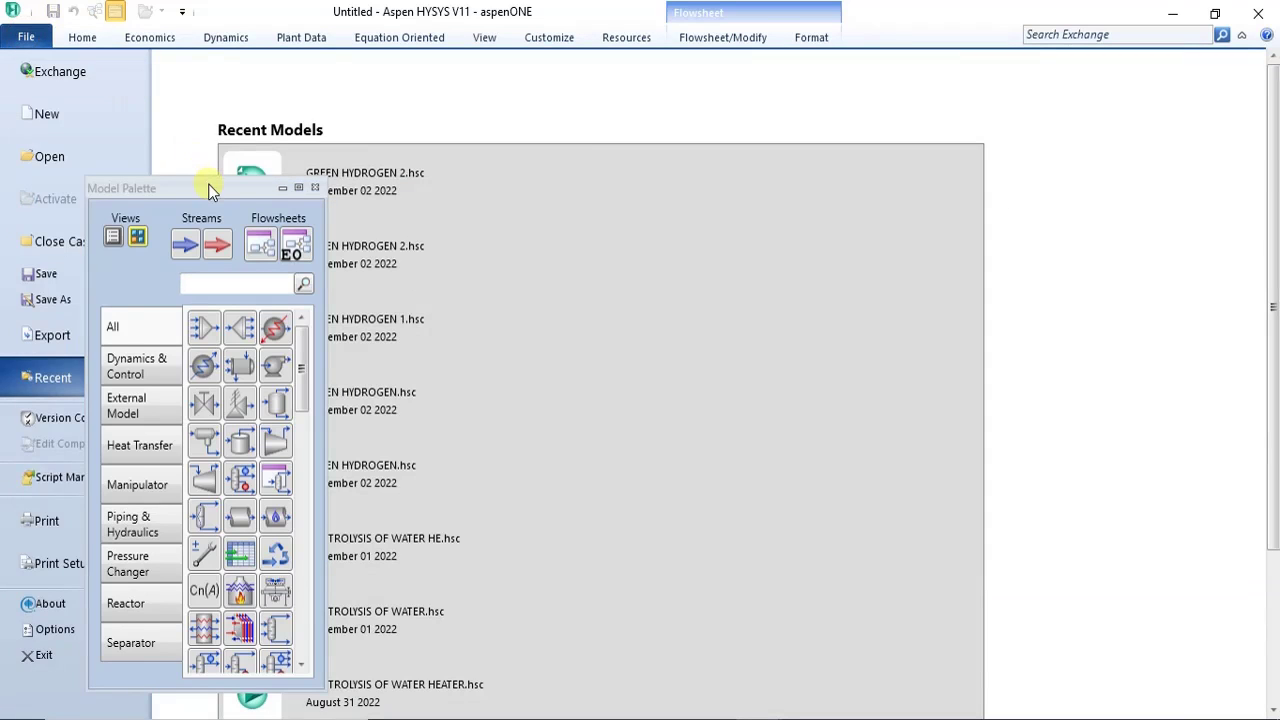
drag(212, 190, 199, 160)
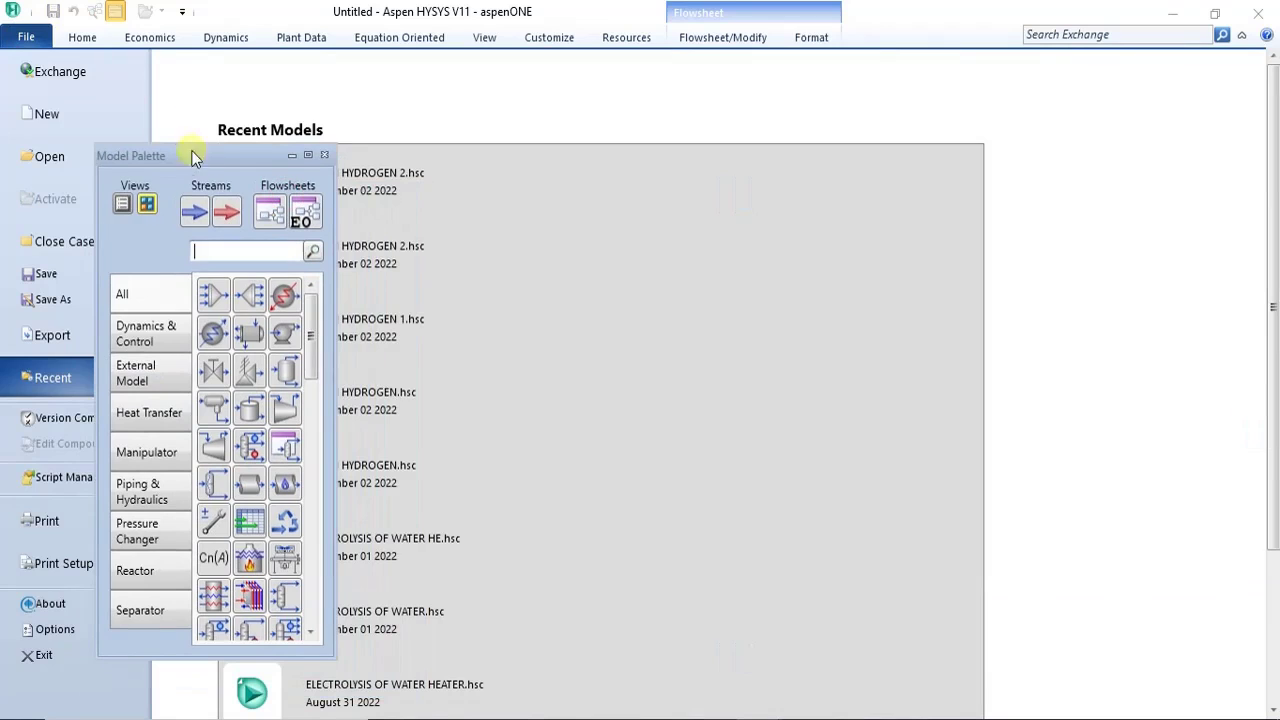
click(17, 40)
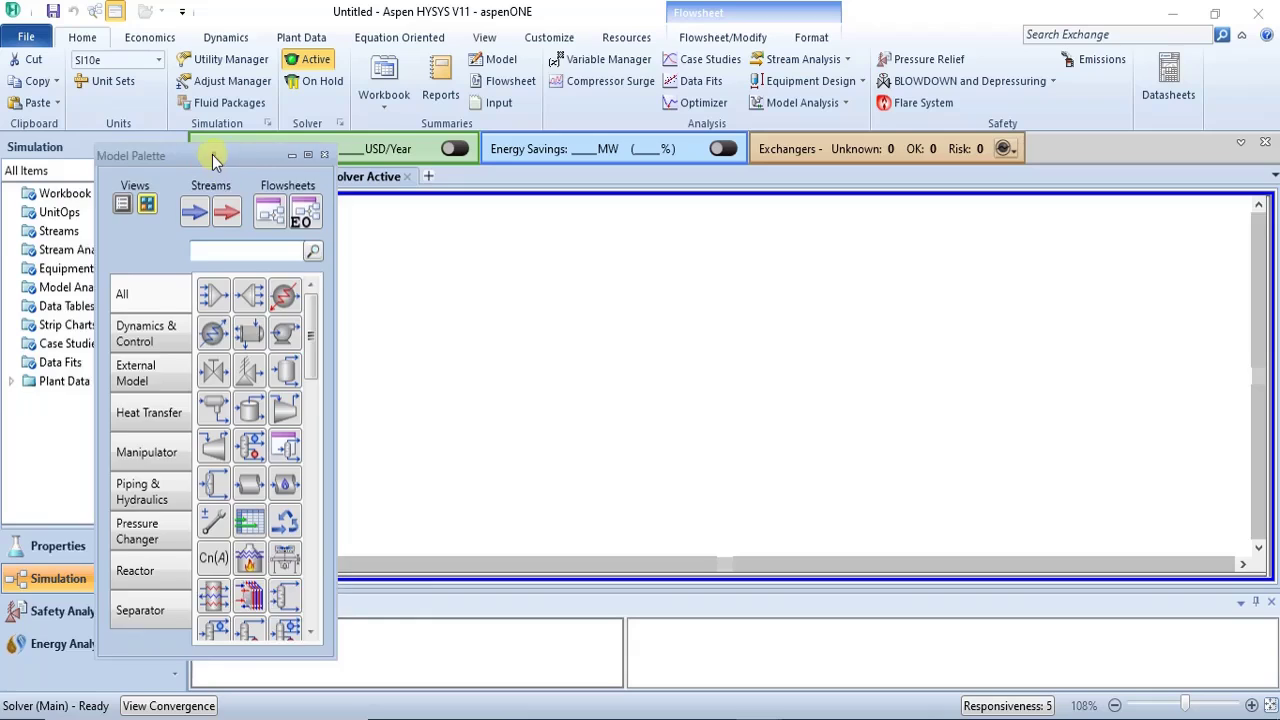
drag(212, 154, 130, 155)
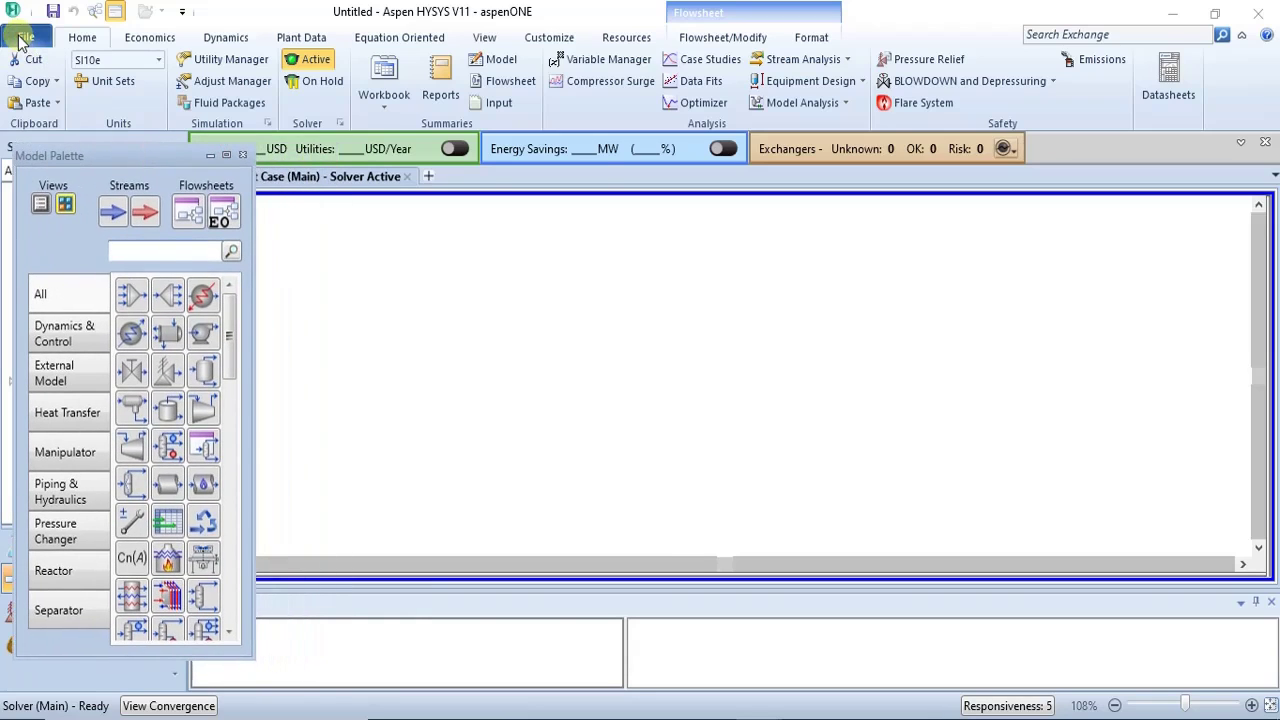
click(20, 40)
click(20, 40)
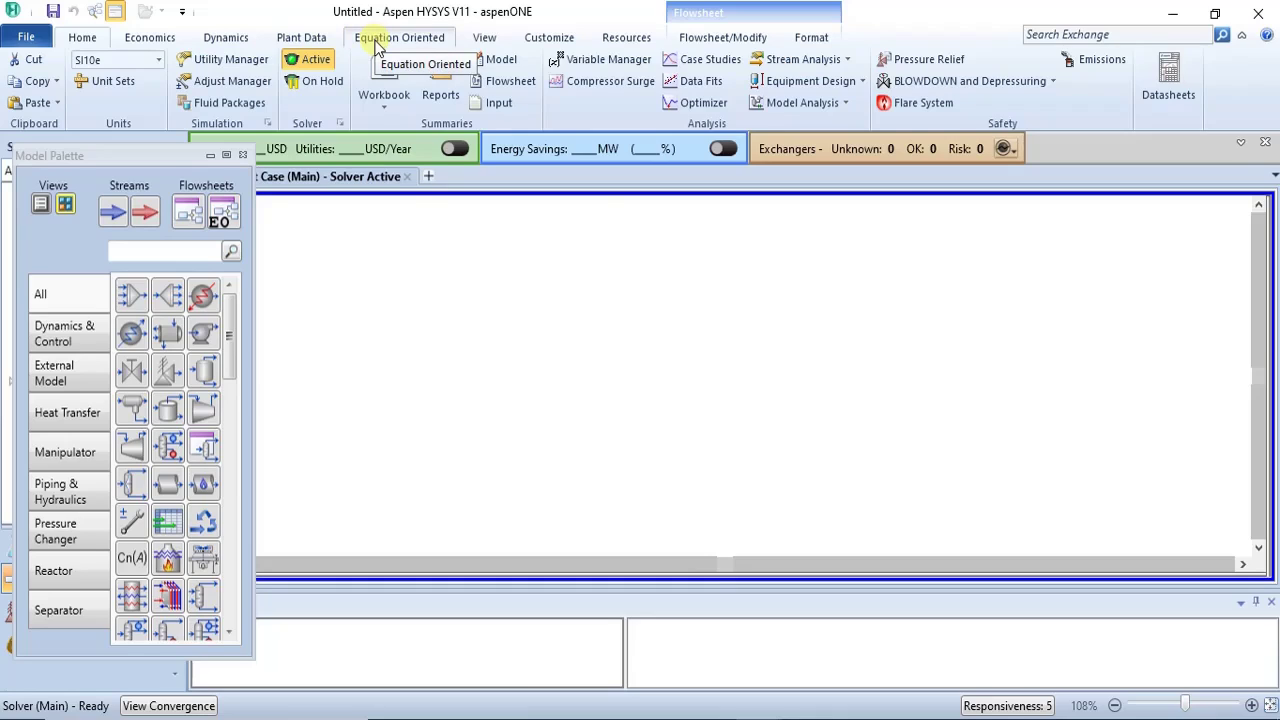
- Close the main flowsheet and the Model Palette, and reopen only the flowsheet
click(407, 177)
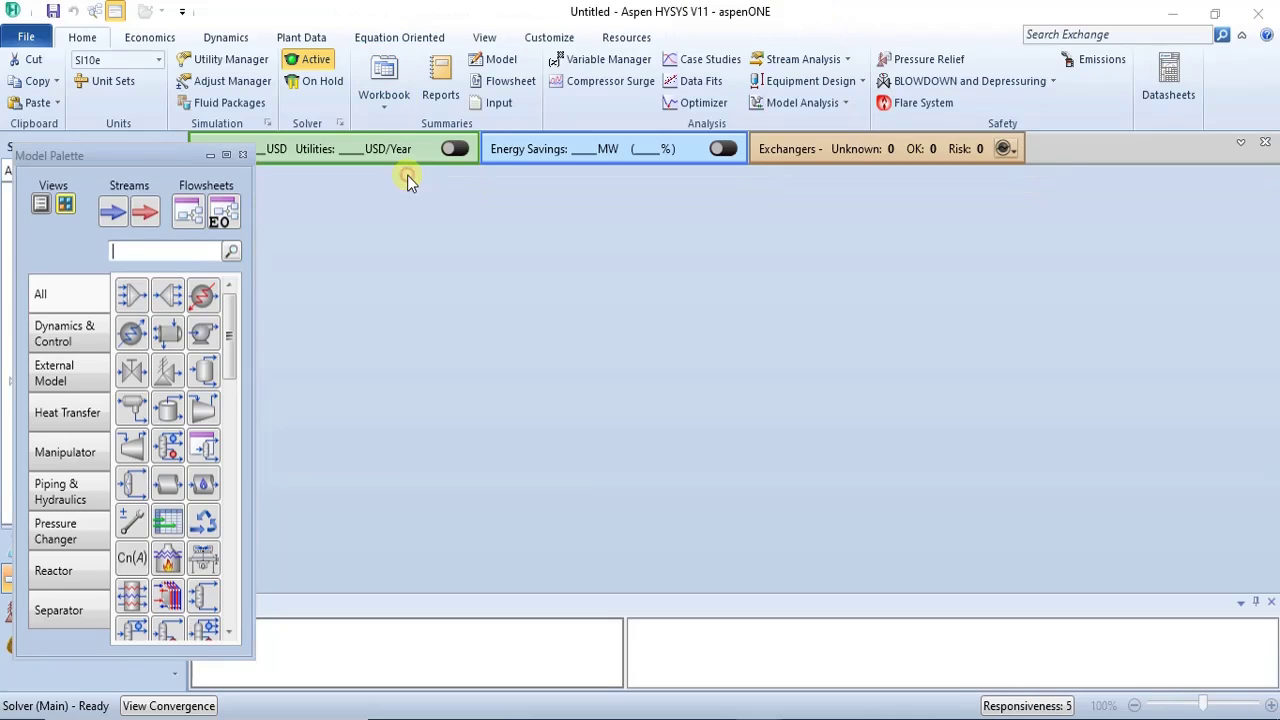
click(242, 154)
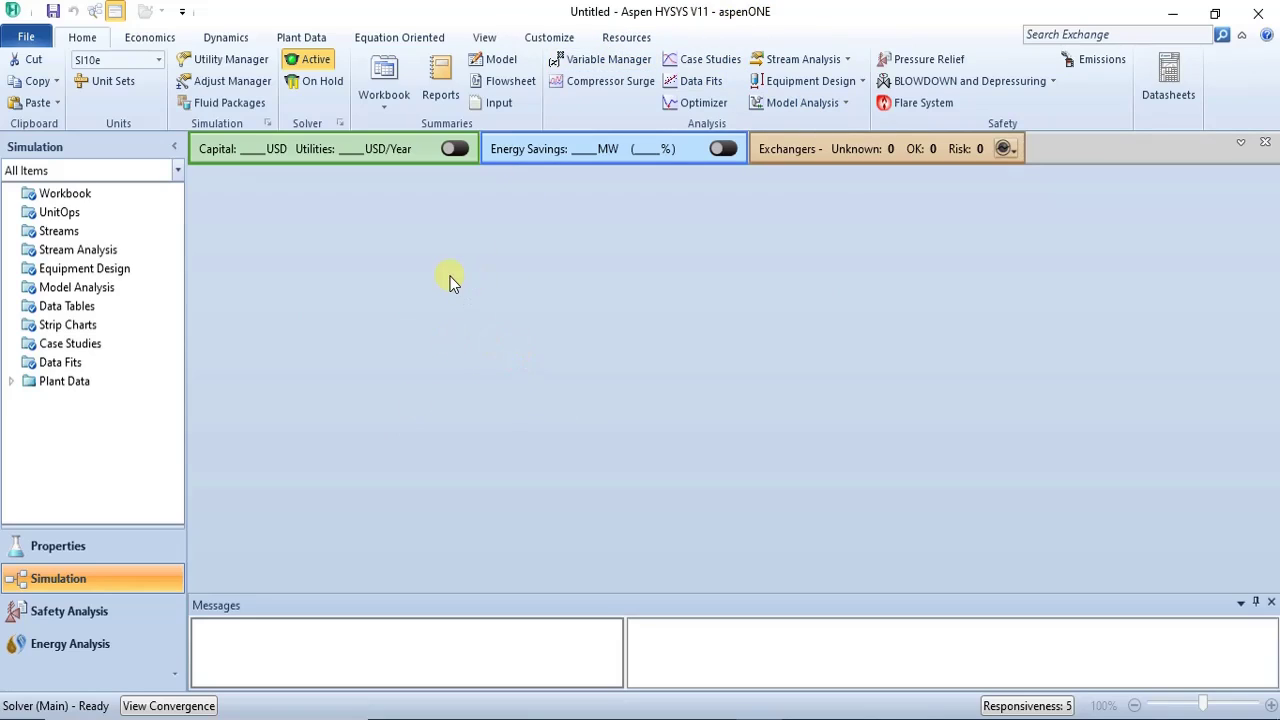
click(483, 38)
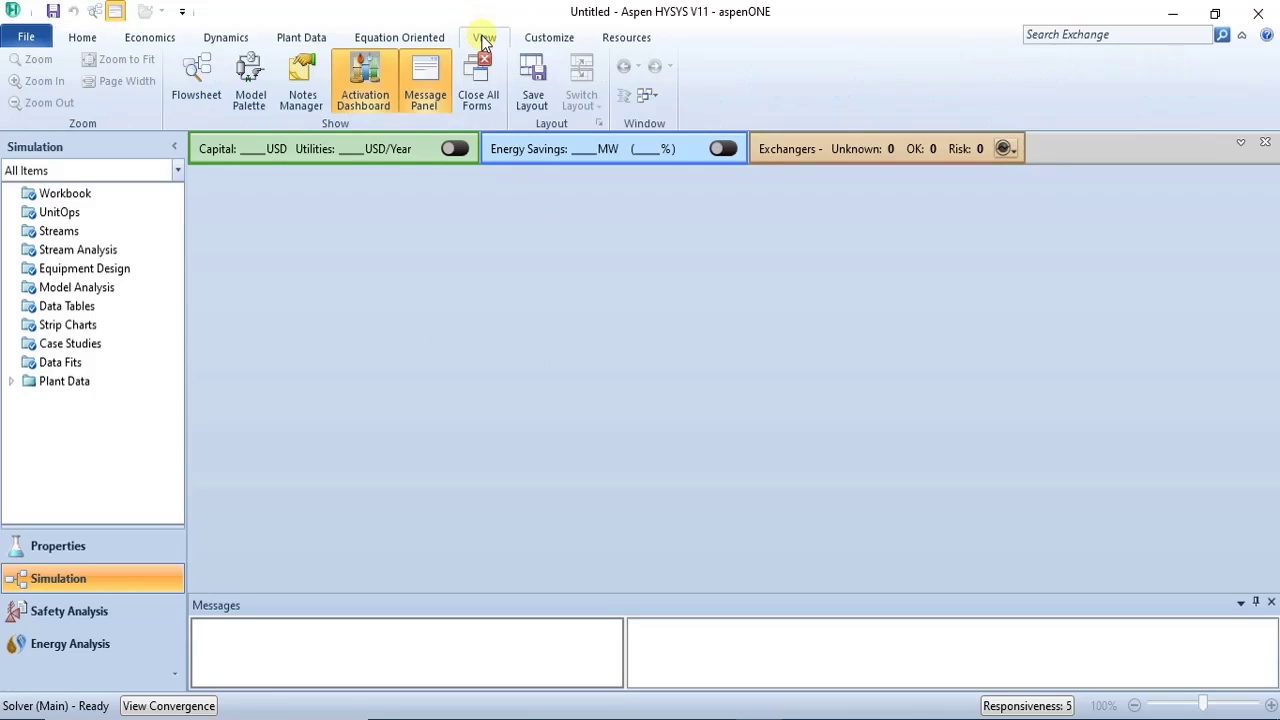
click(190, 75)
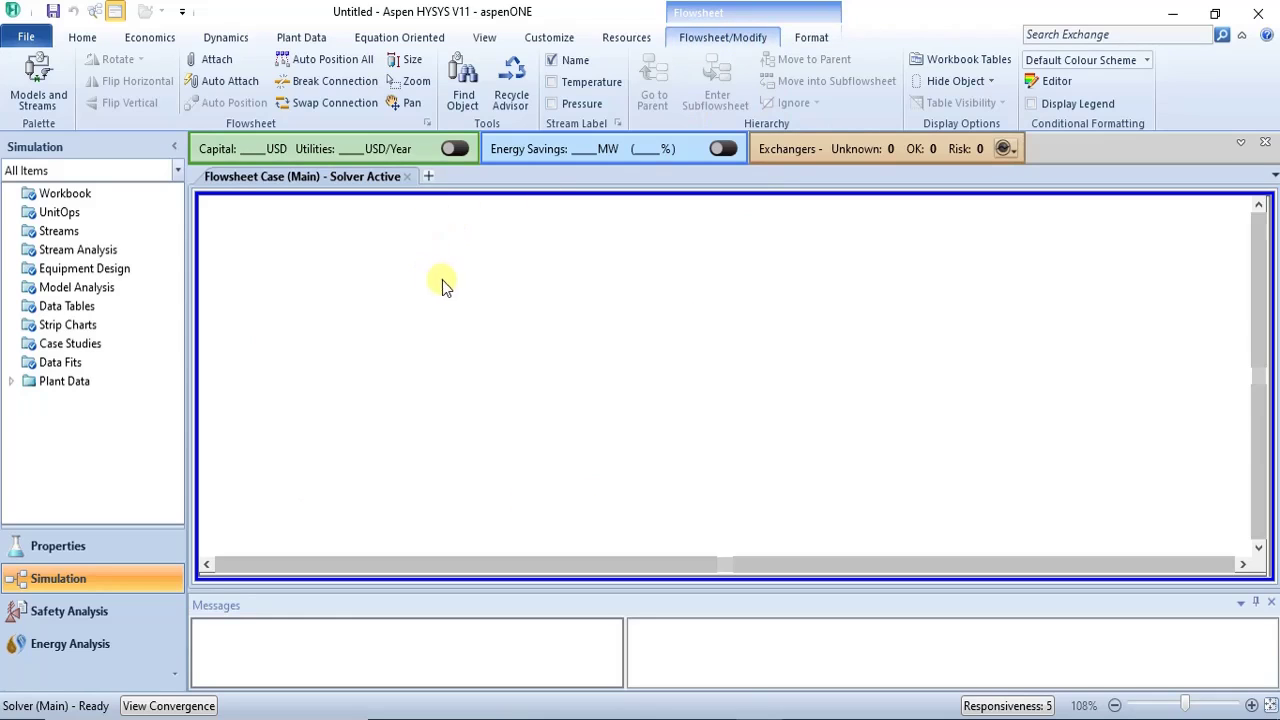
- Examine the available economics, dynamics, plant data, equation-oriented, view, customization and resource commands for the simulation
click(140, 40)
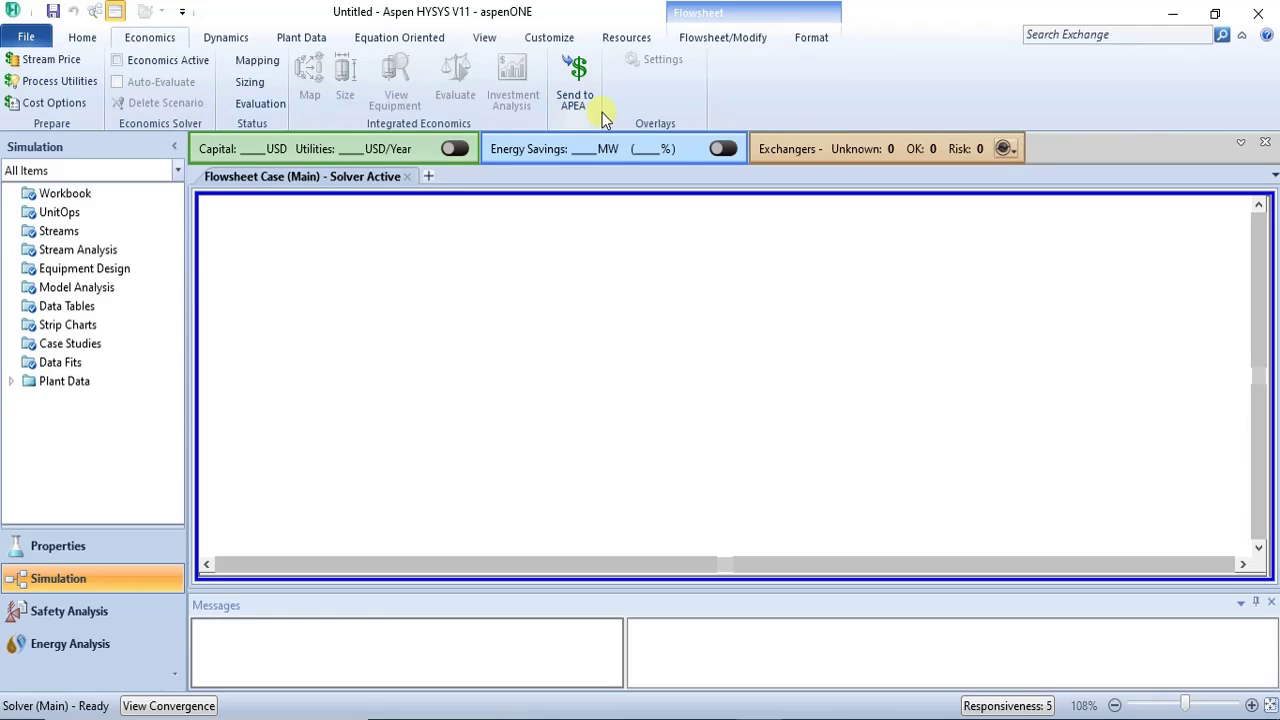
click(242, 40)
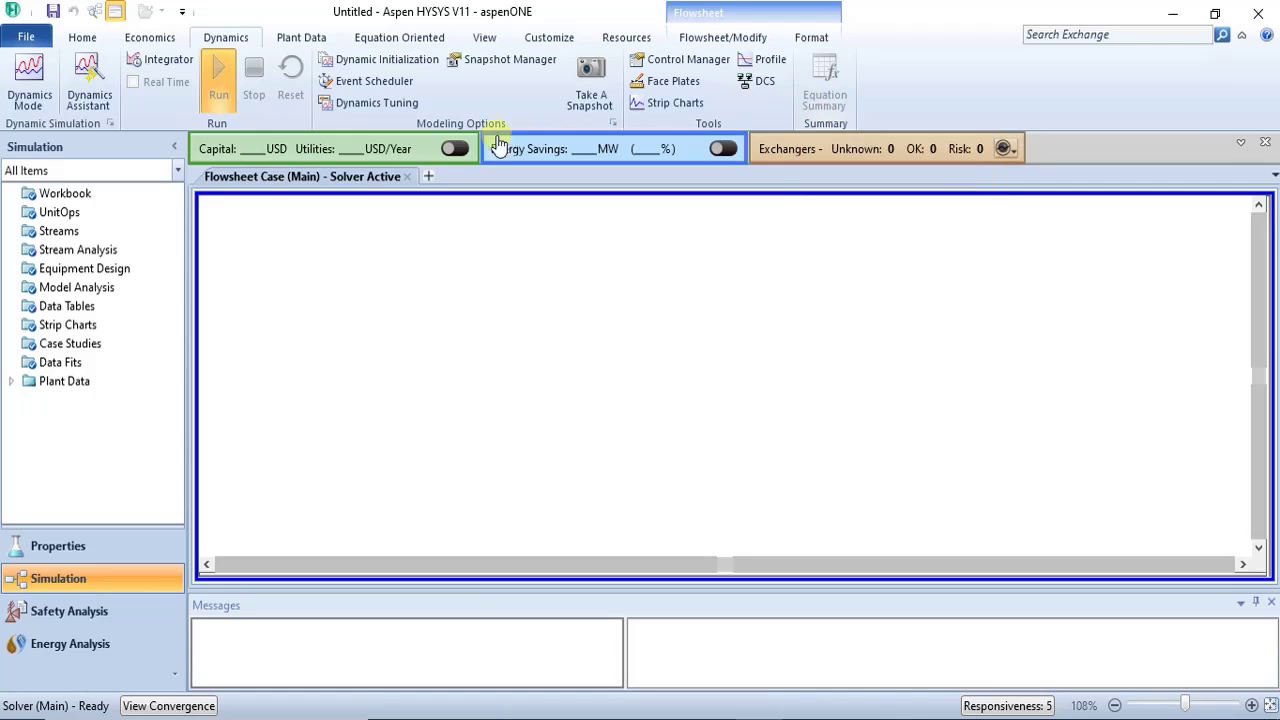
click(288, 40)
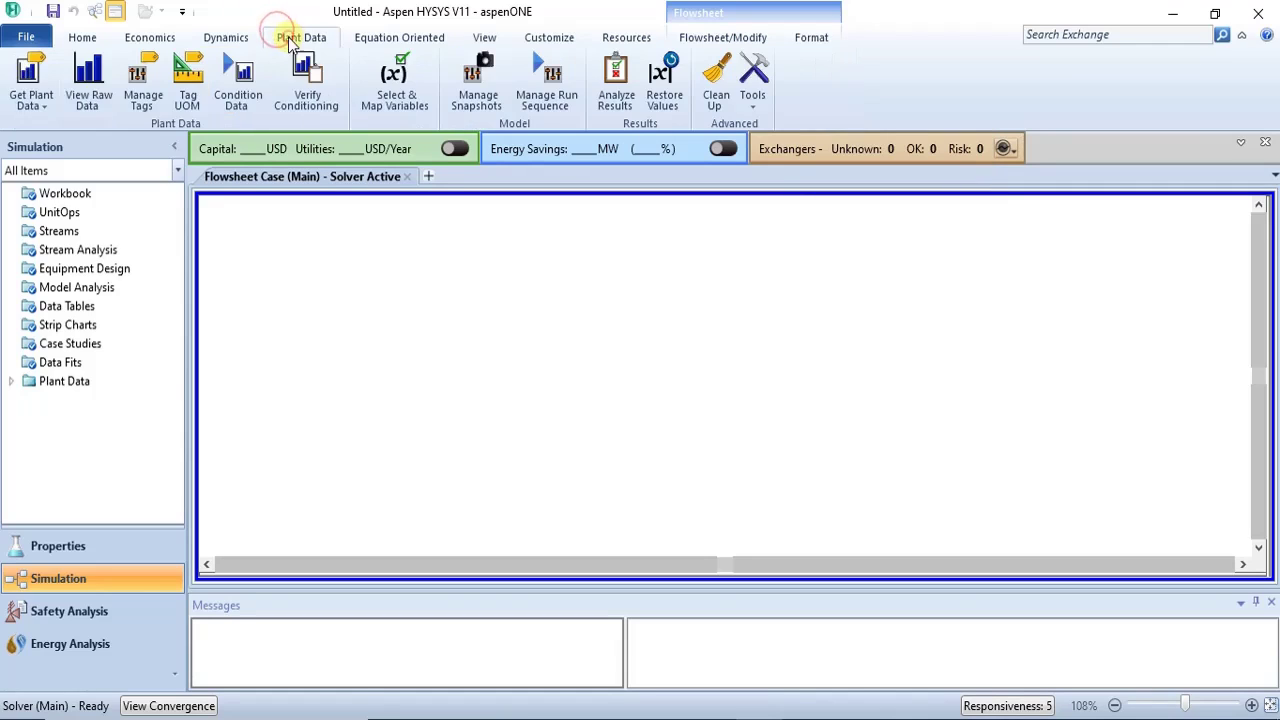
click(419, 40)
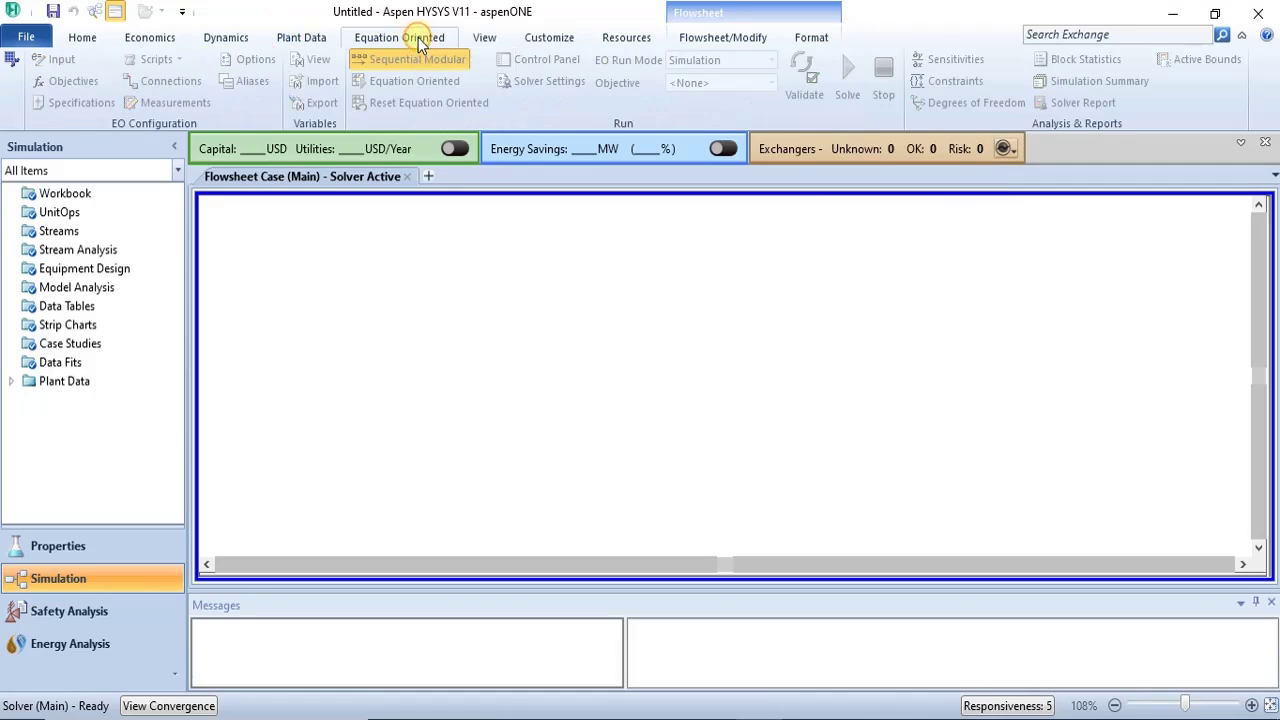
click(485, 37)
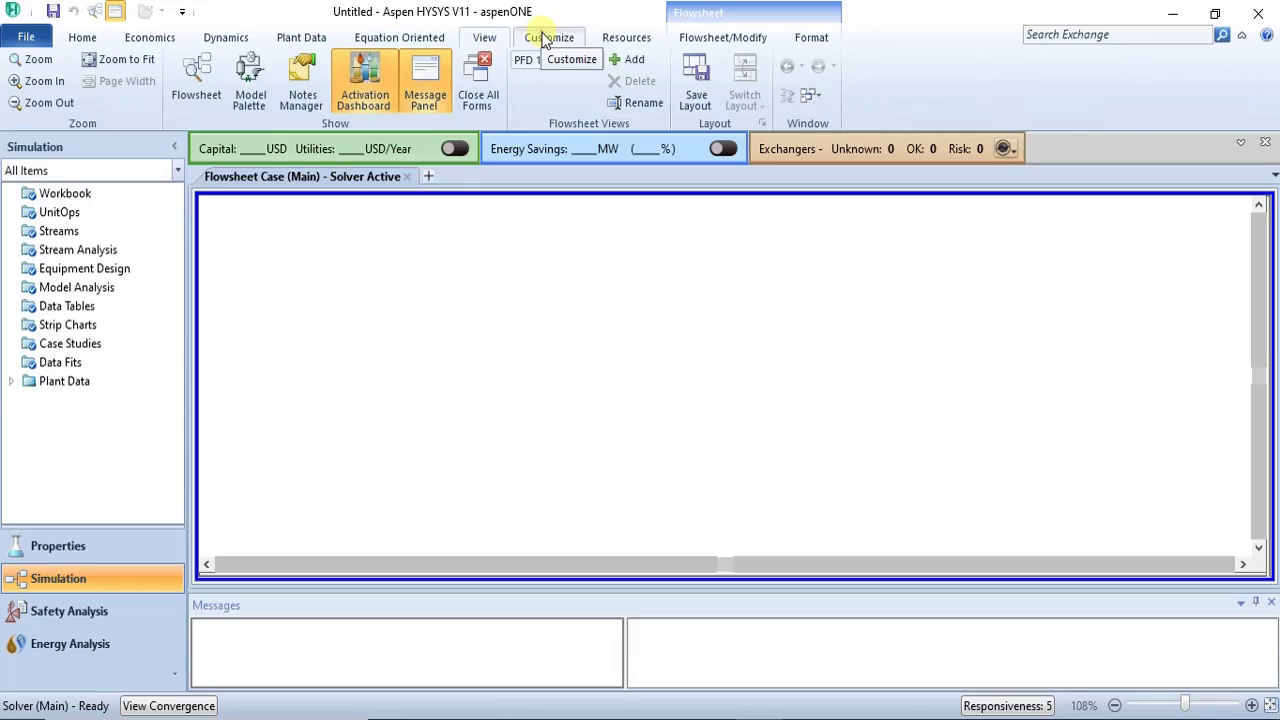
click(545, 37)
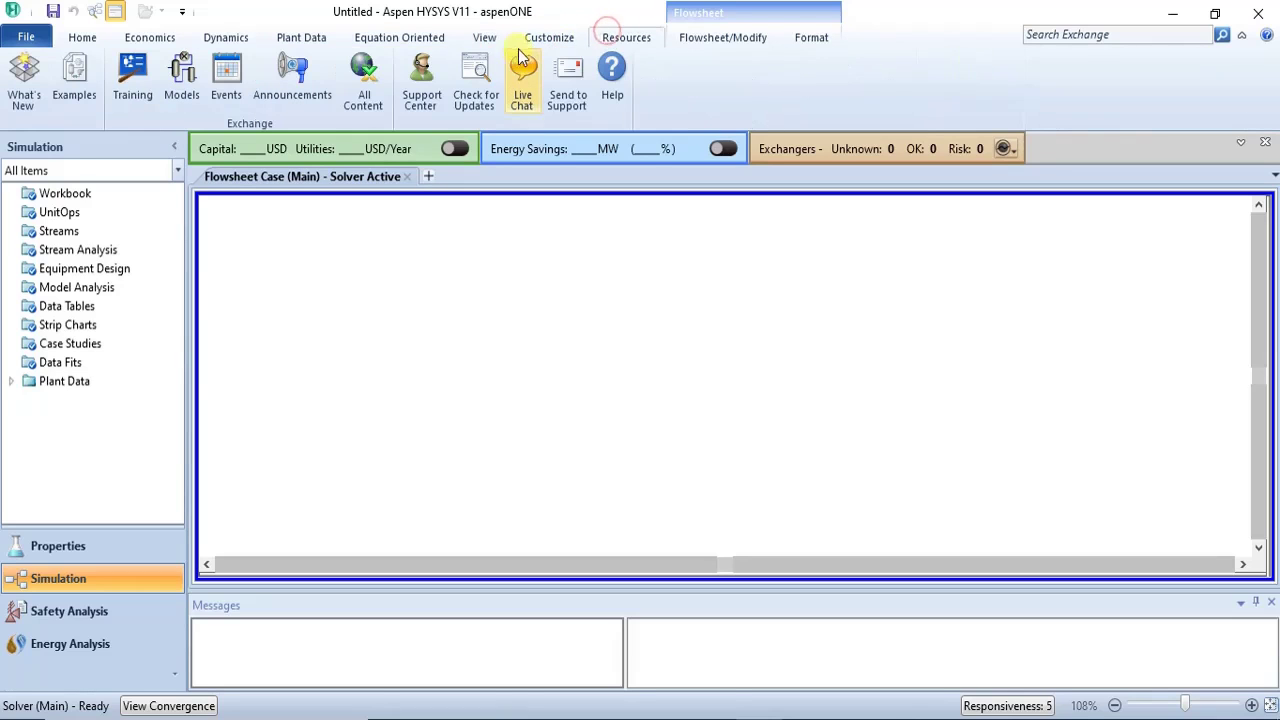
click(548, 38)
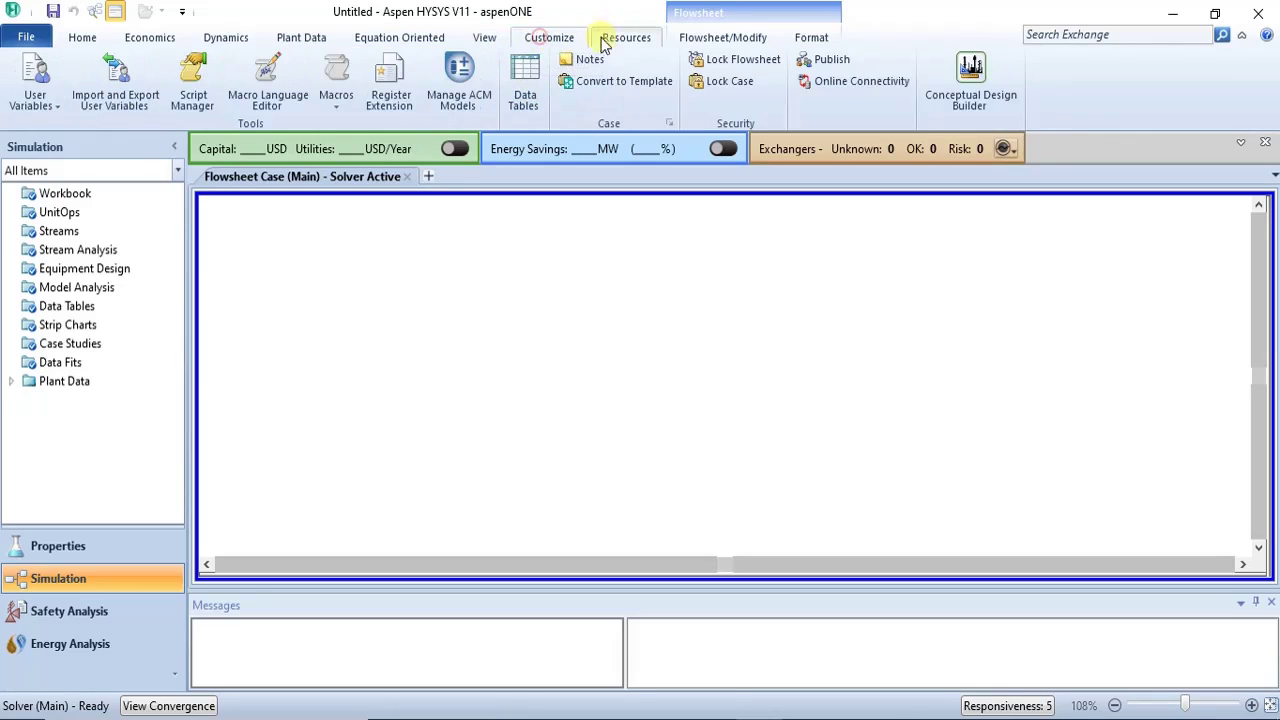
click(610, 38)
click(558, 40)
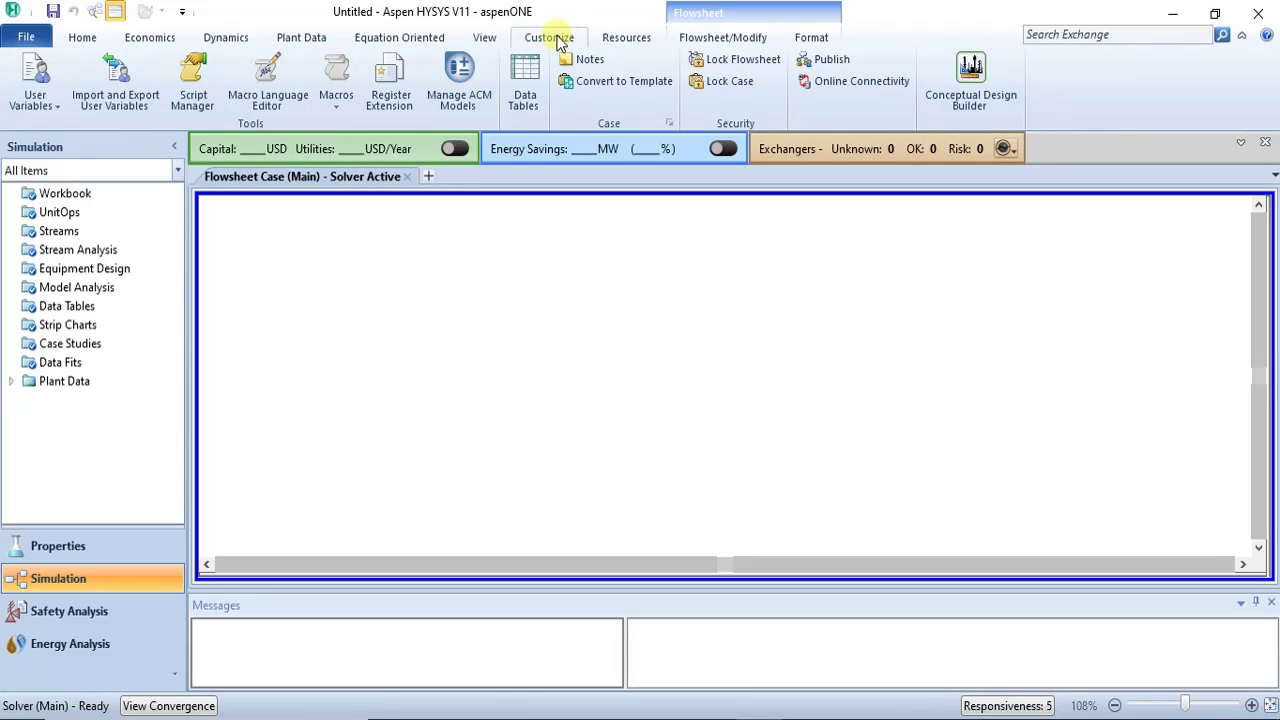
click(620, 42)
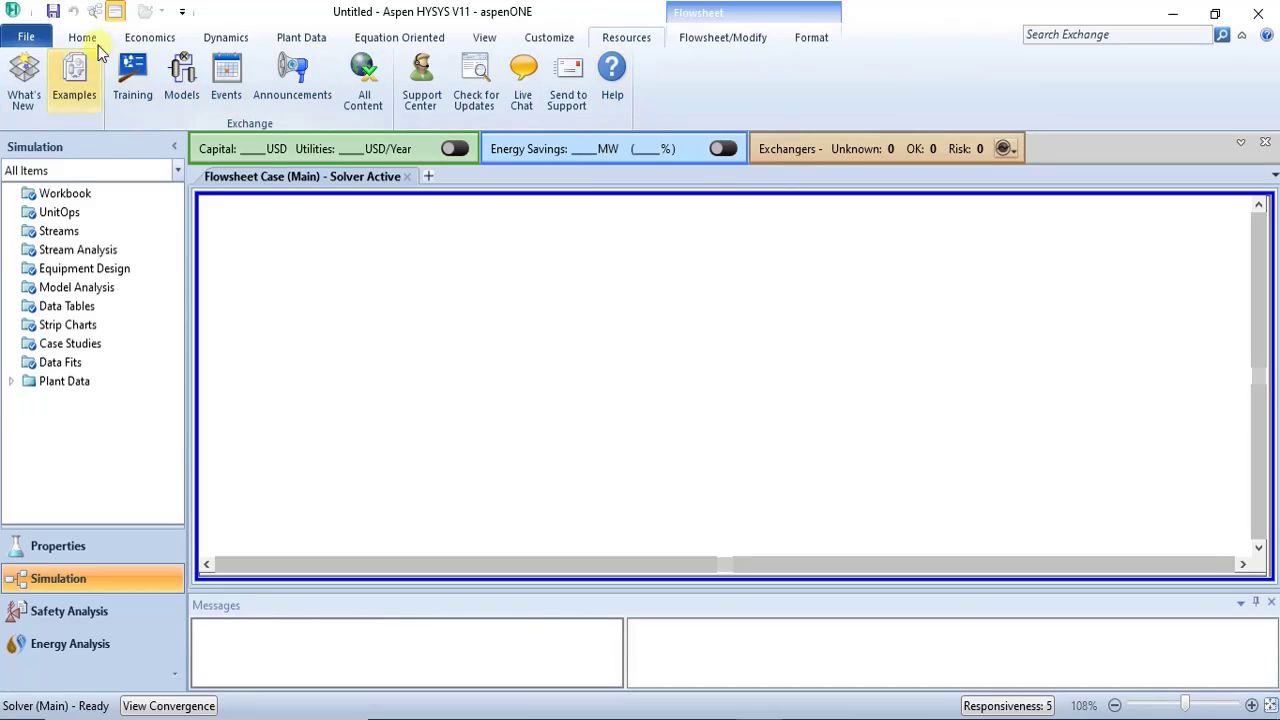
click(146, 40)
click(222, 44)
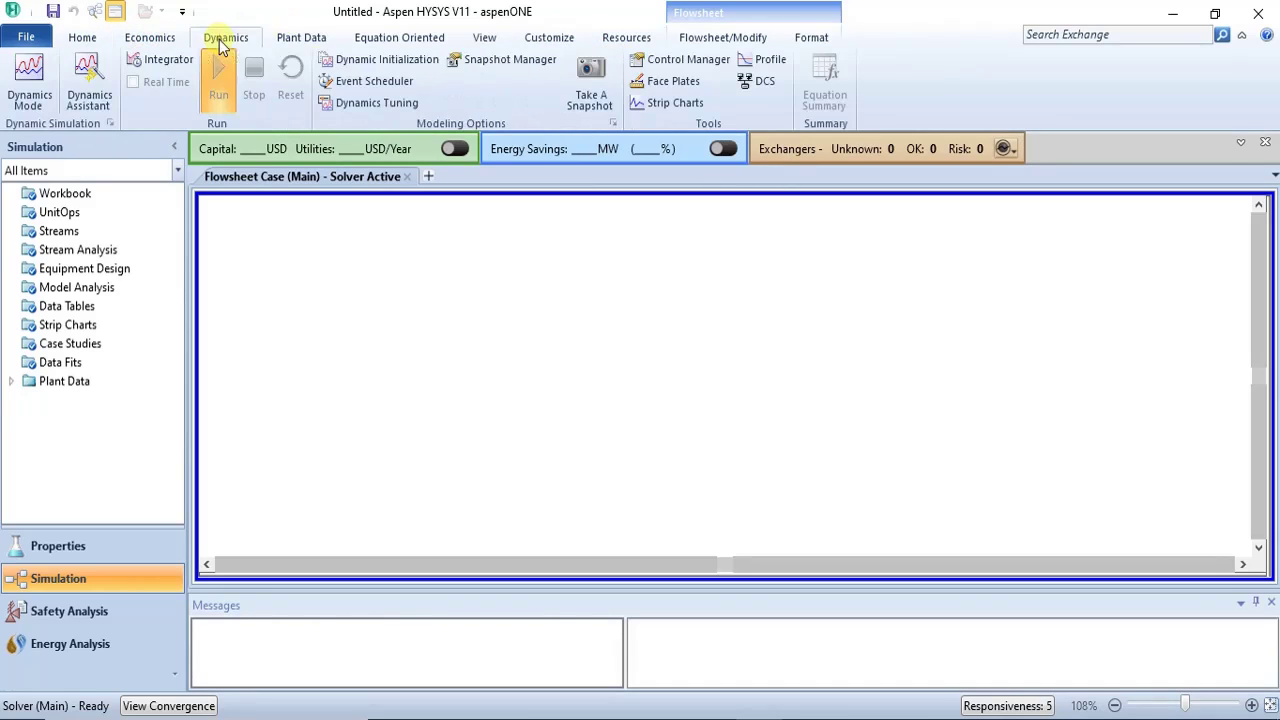
click(278, 39)
click(375, 38)
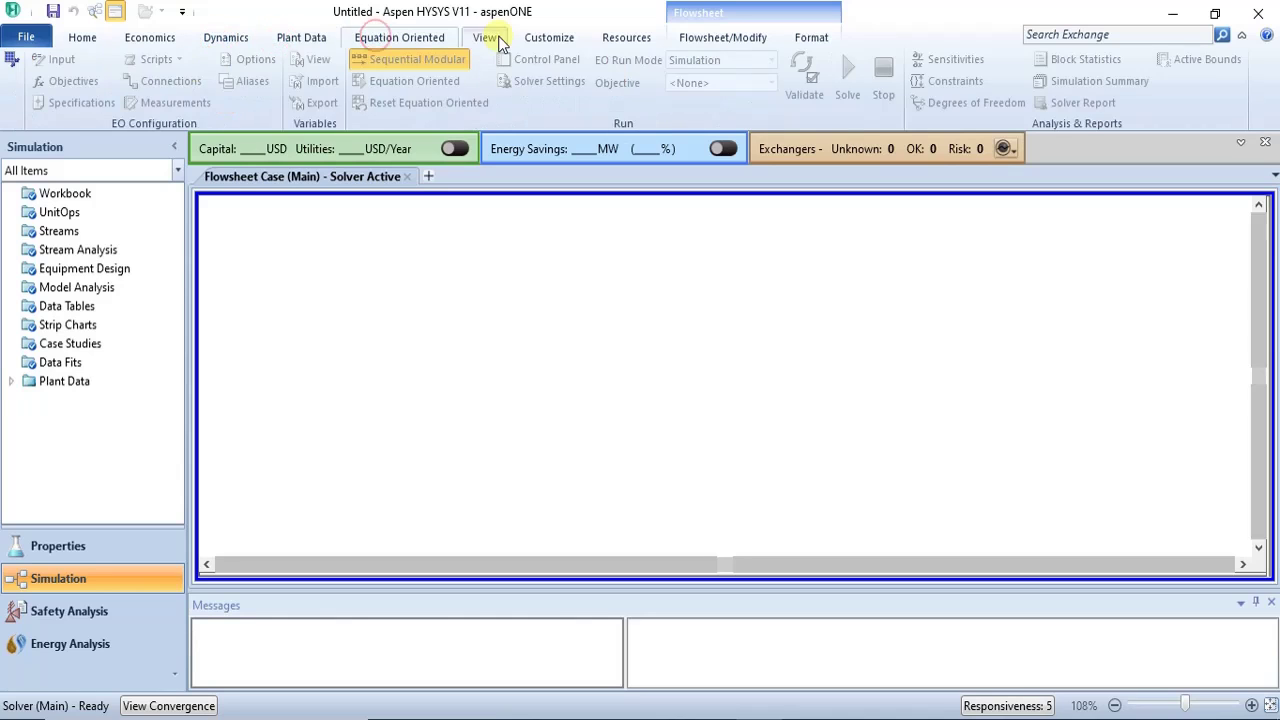
click(486, 38)
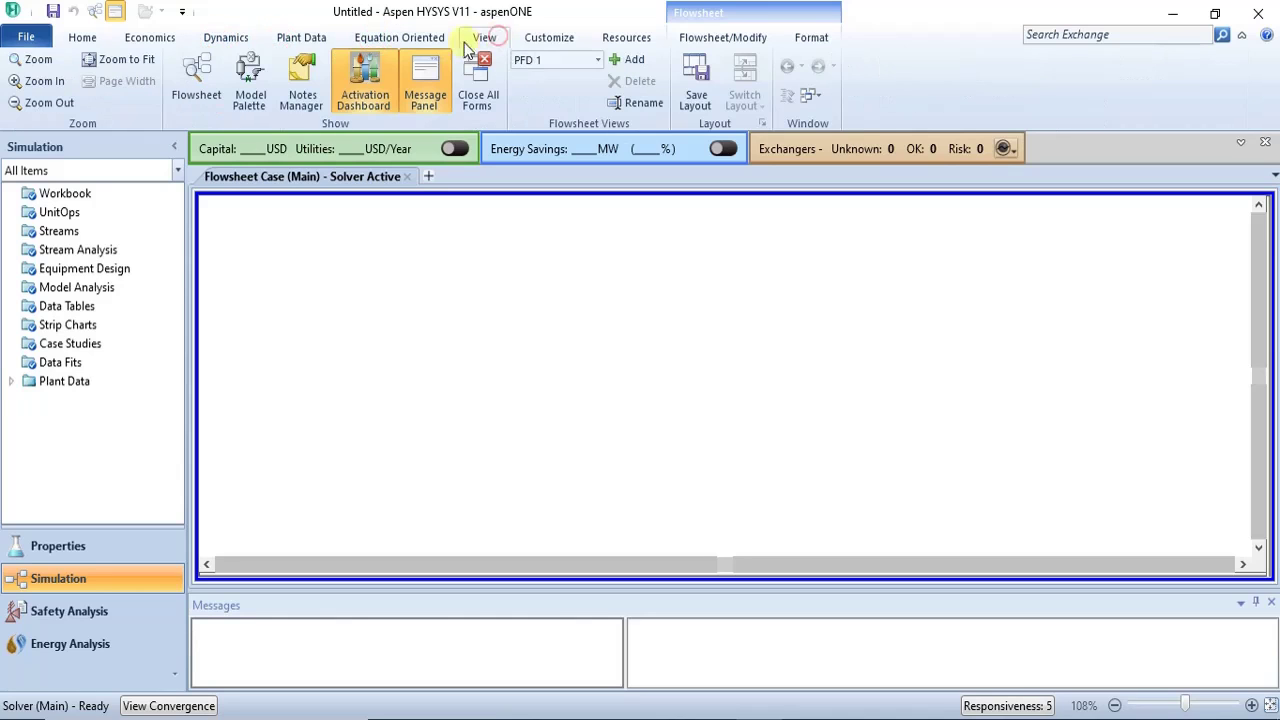
click(545, 40)
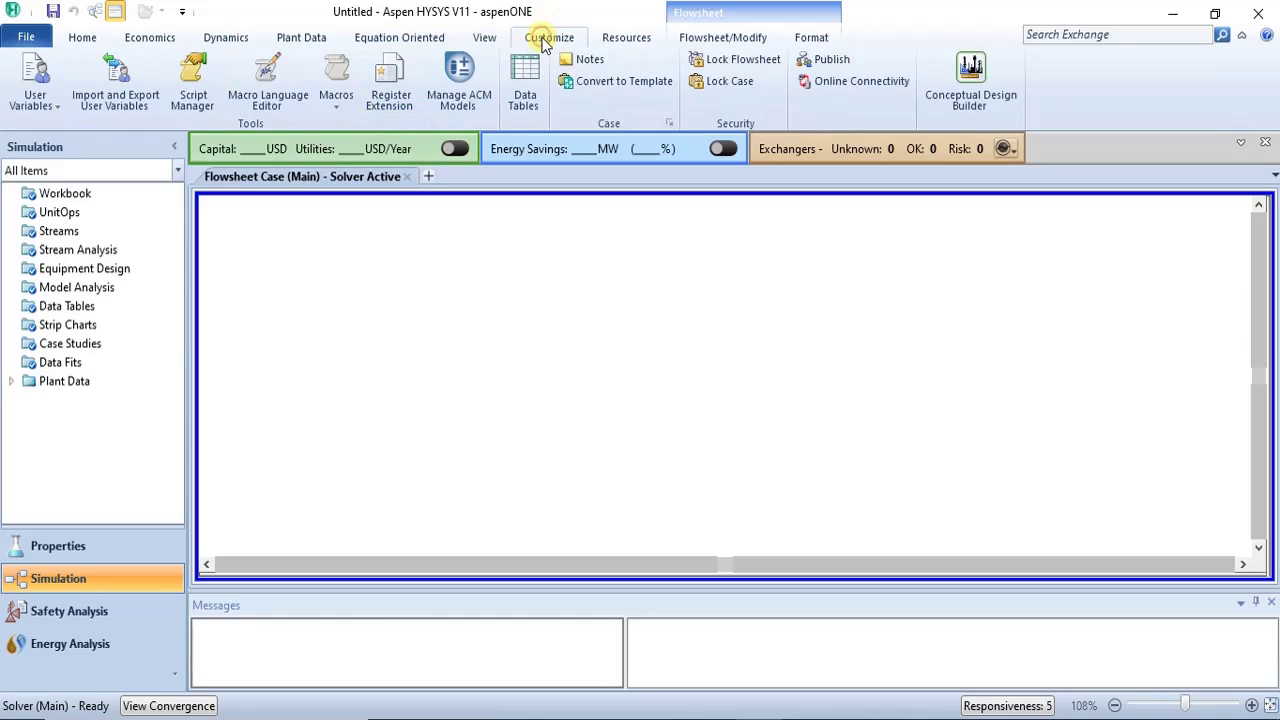
click(88, 39)
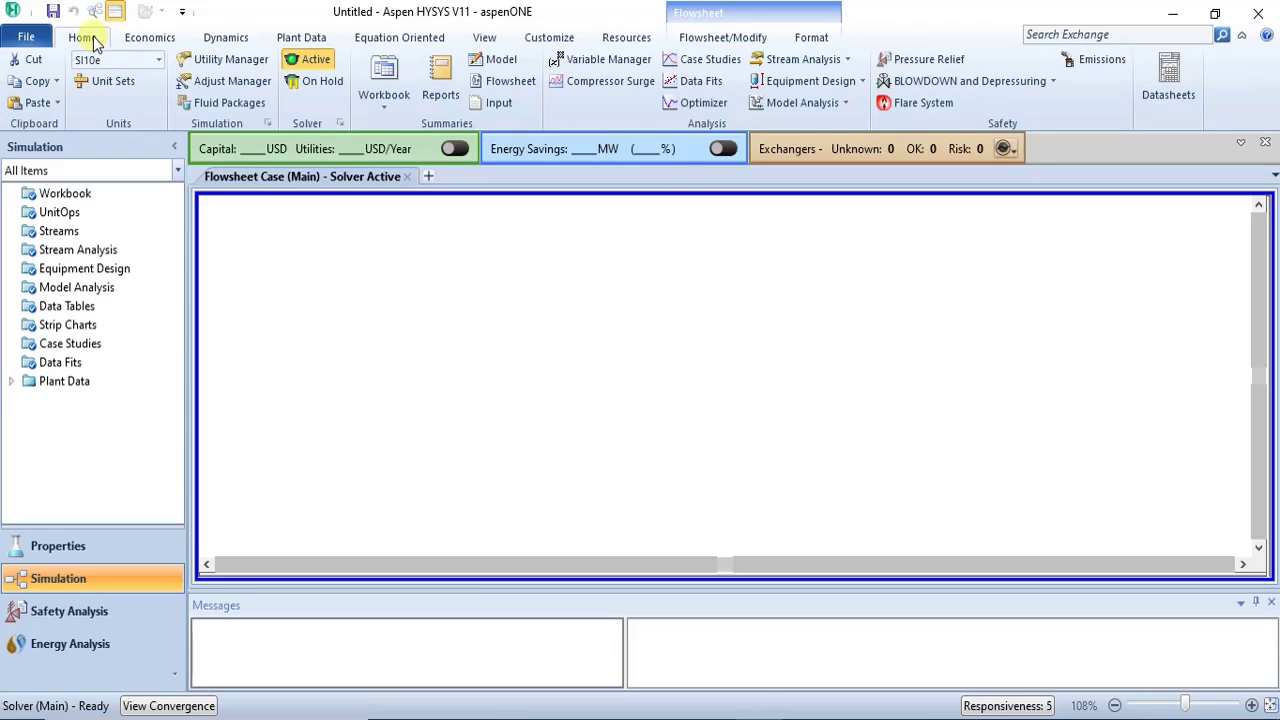
- Show the Model Palette of models and streams again and return to the general simulation commands
click(718, 37)
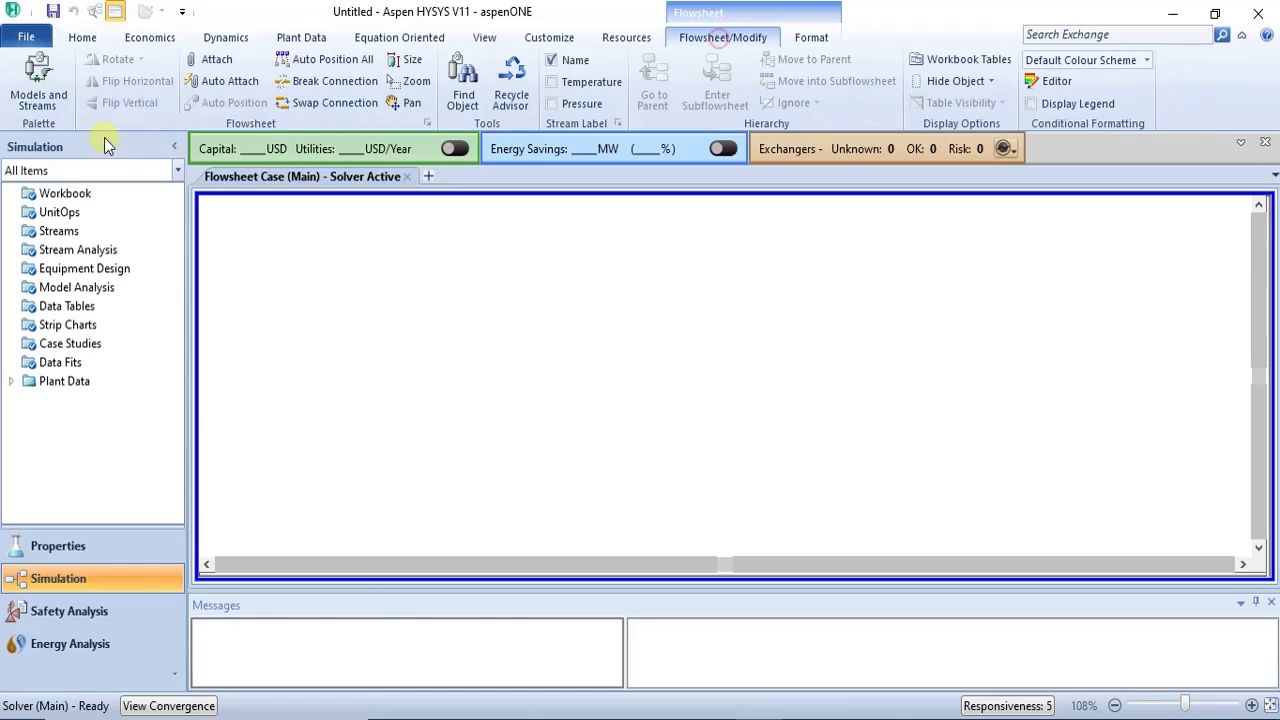
click(40, 90)
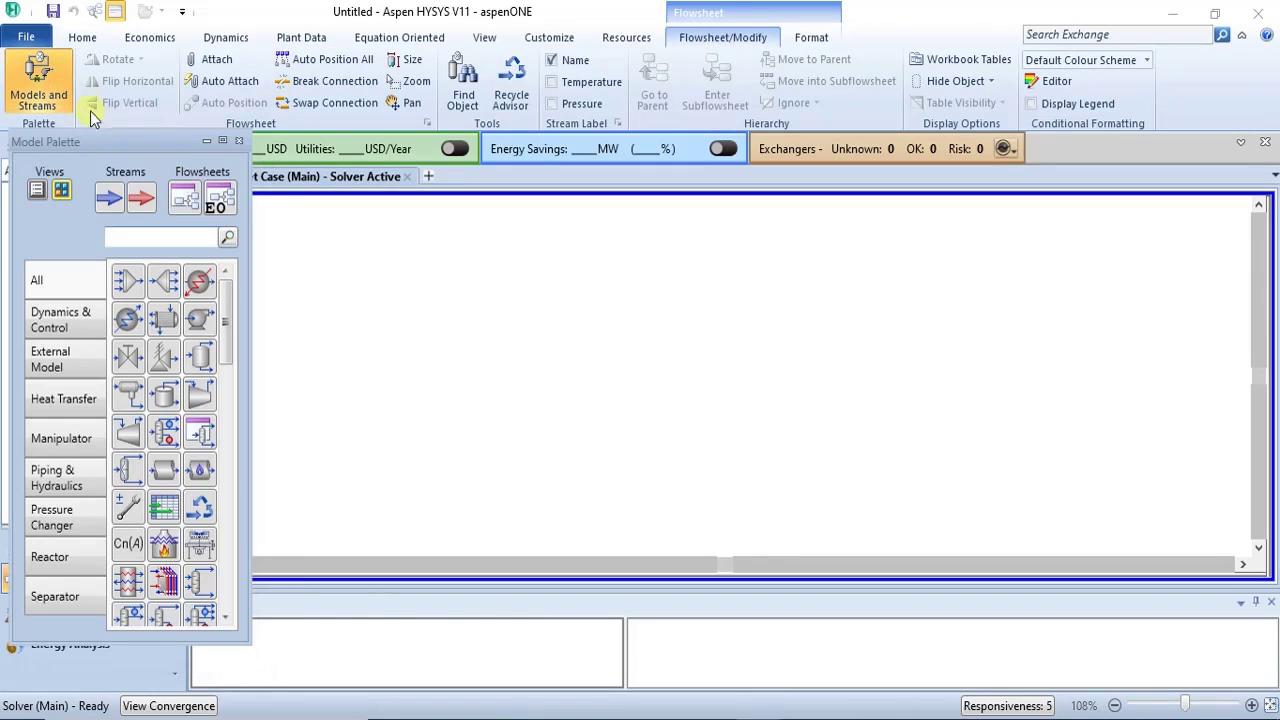
click(82, 37)
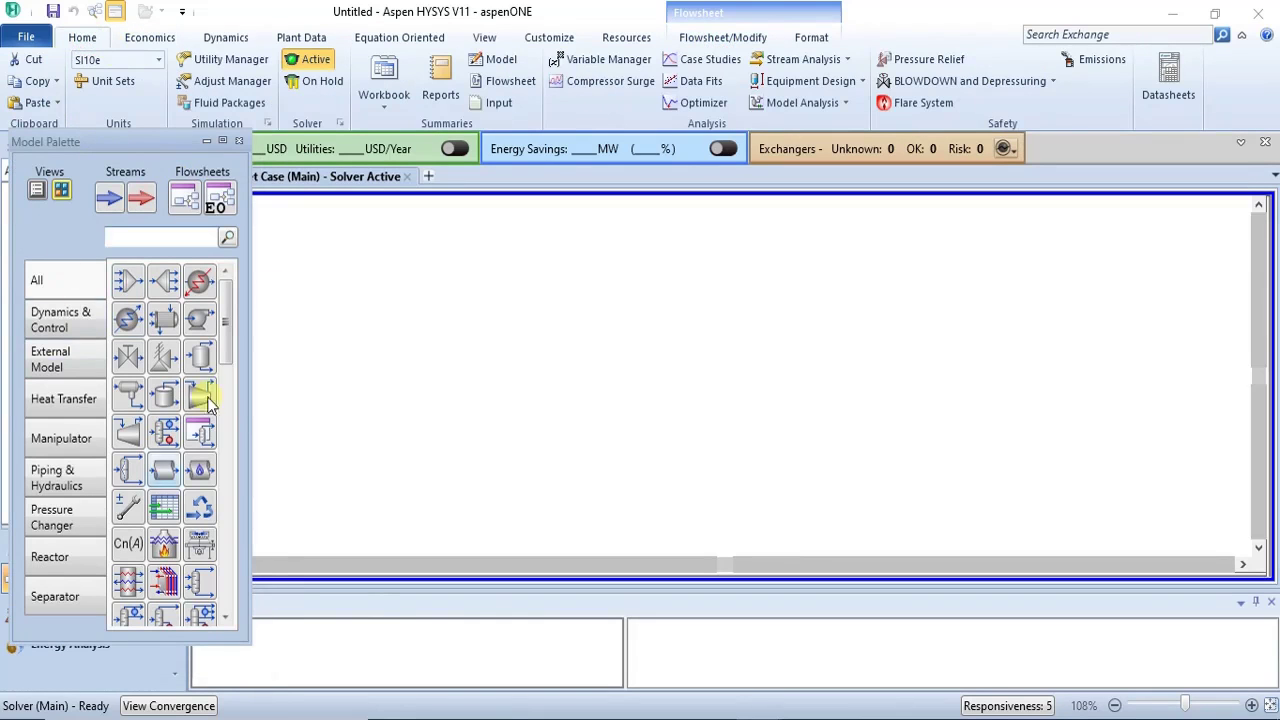
- Move the floating Model Palette aside to uncover the navigation tree of the simulation environment
drag(120, 141, 194, 137)
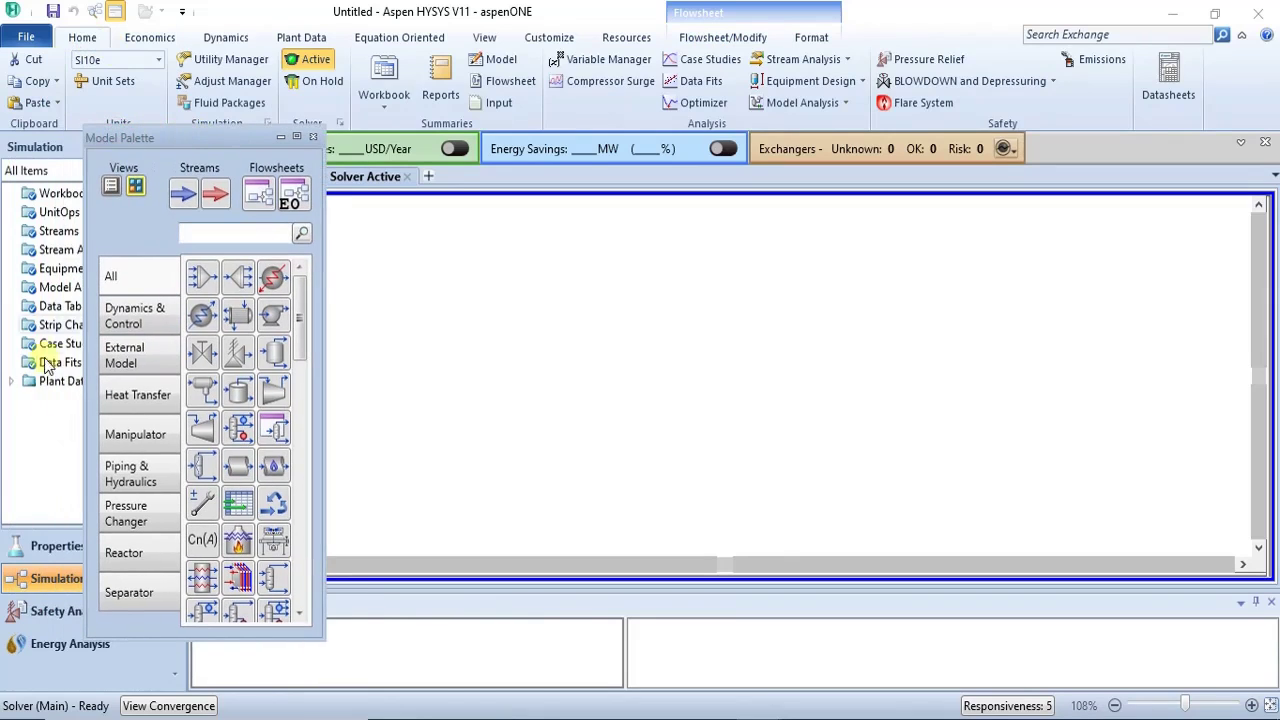
click(47, 582)
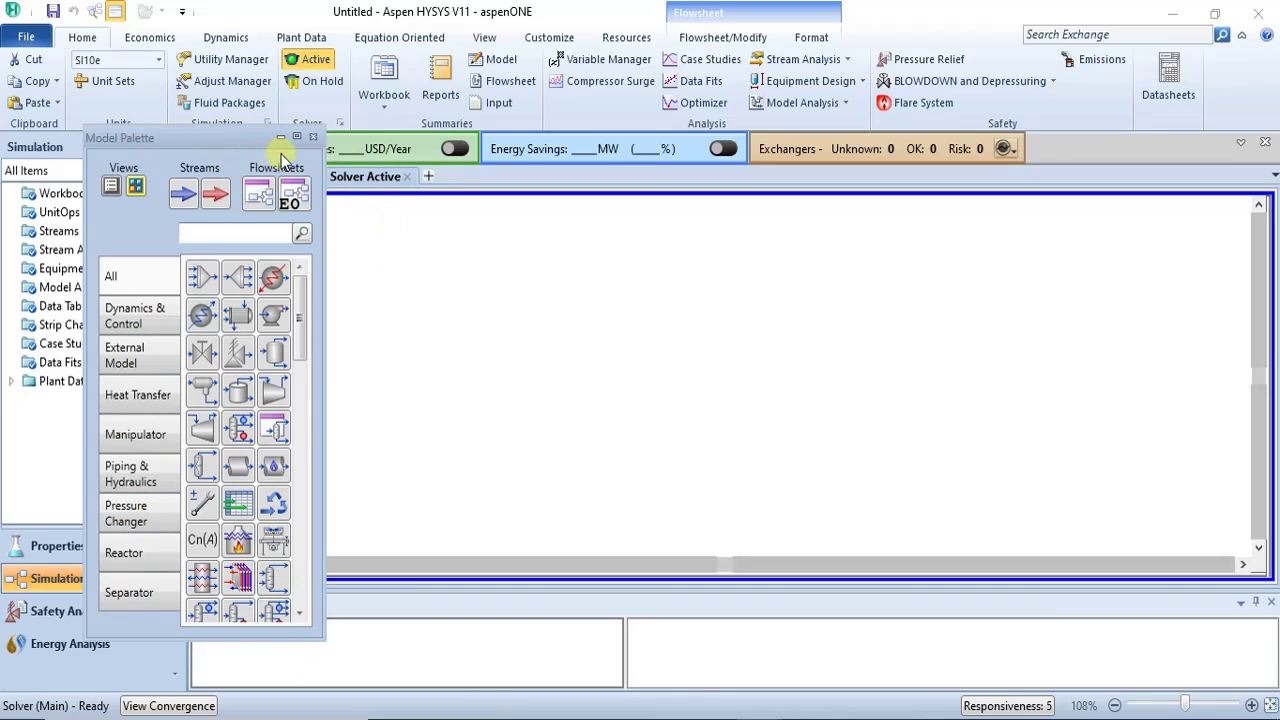
- Close the Model Palette, show the models and streams again from the flowsheet modification commands, and return to the general commands
click(313, 136)
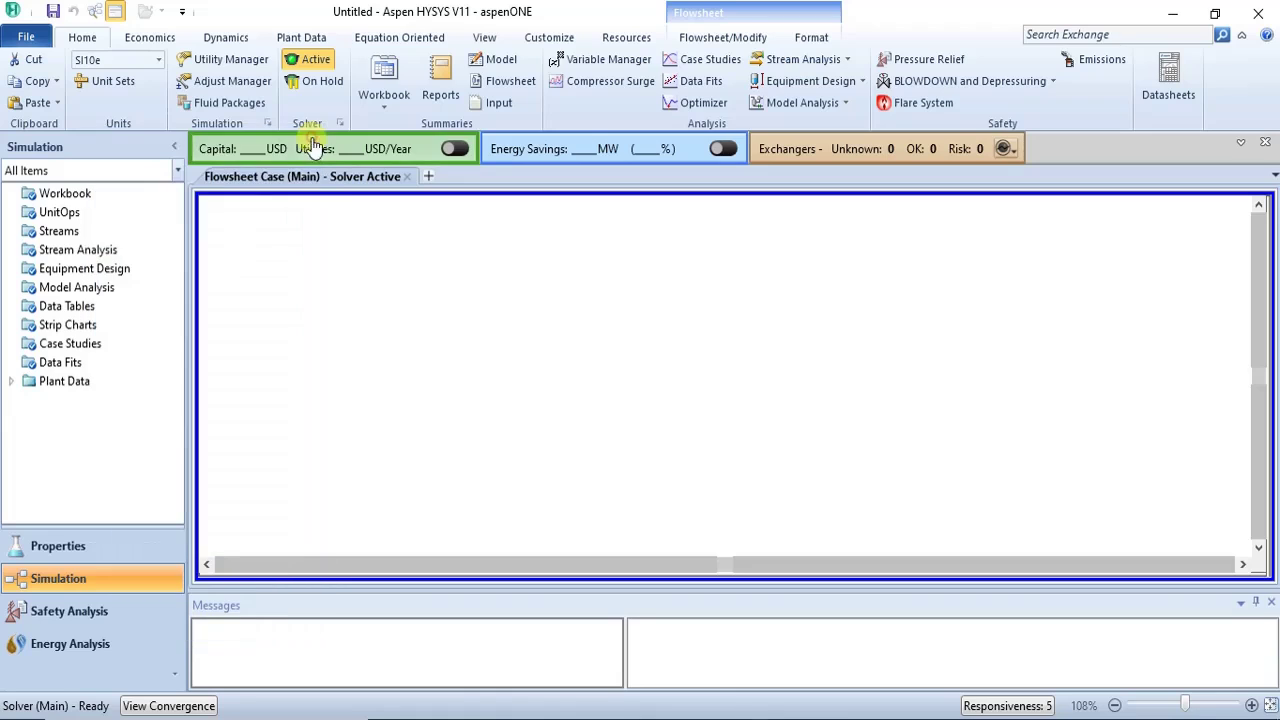
click(745, 36)
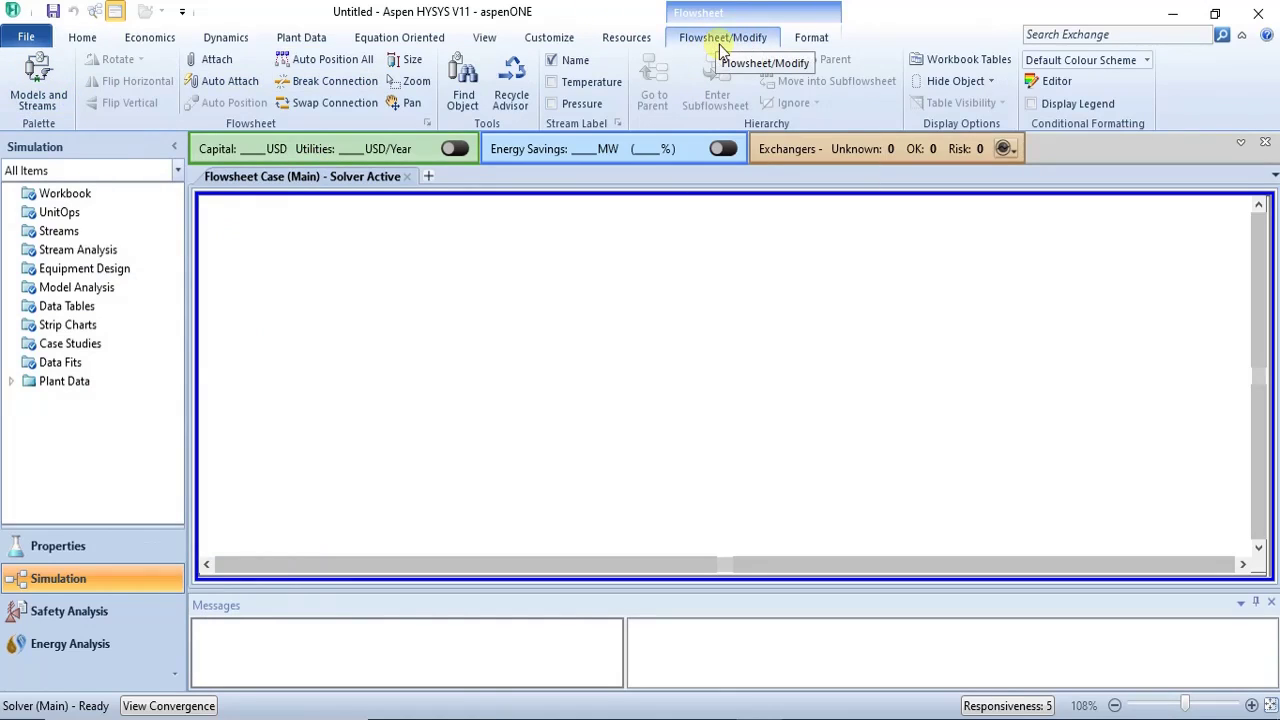
click(39, 80)
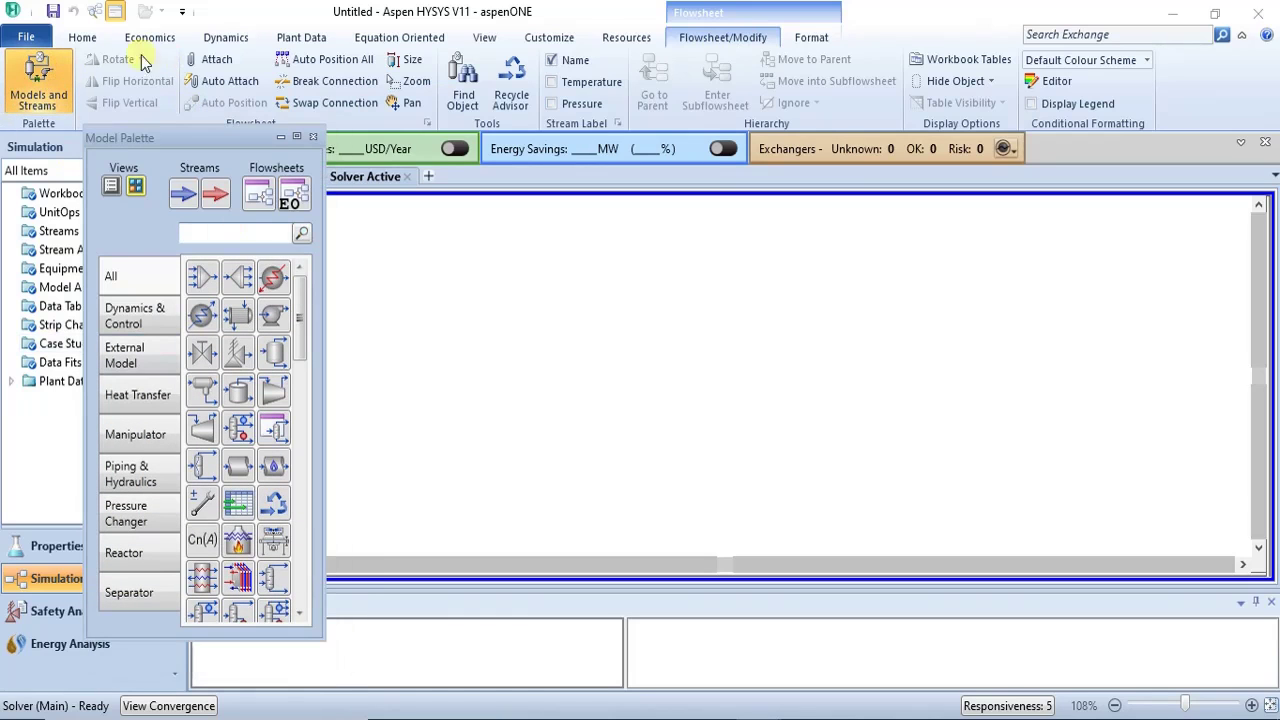
click(82, 37)
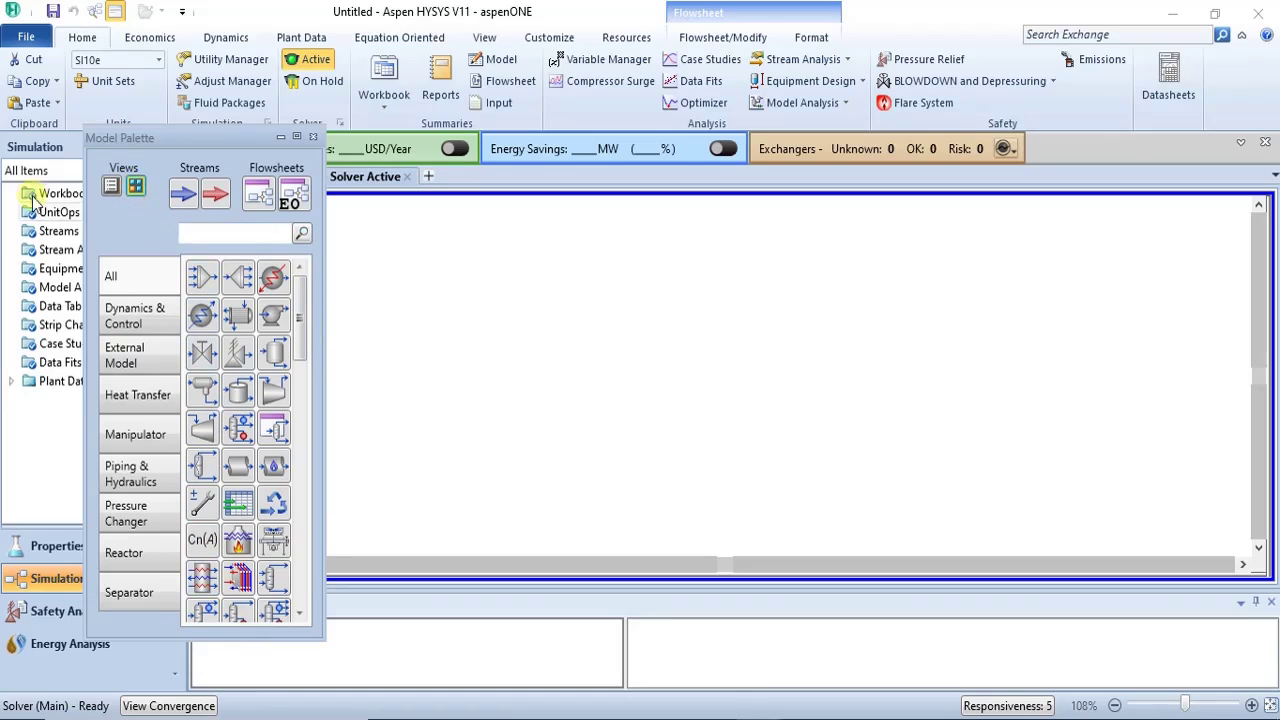
- Show the Model Palette as a list with names and descriptions and look through the available models
click(111, 188)
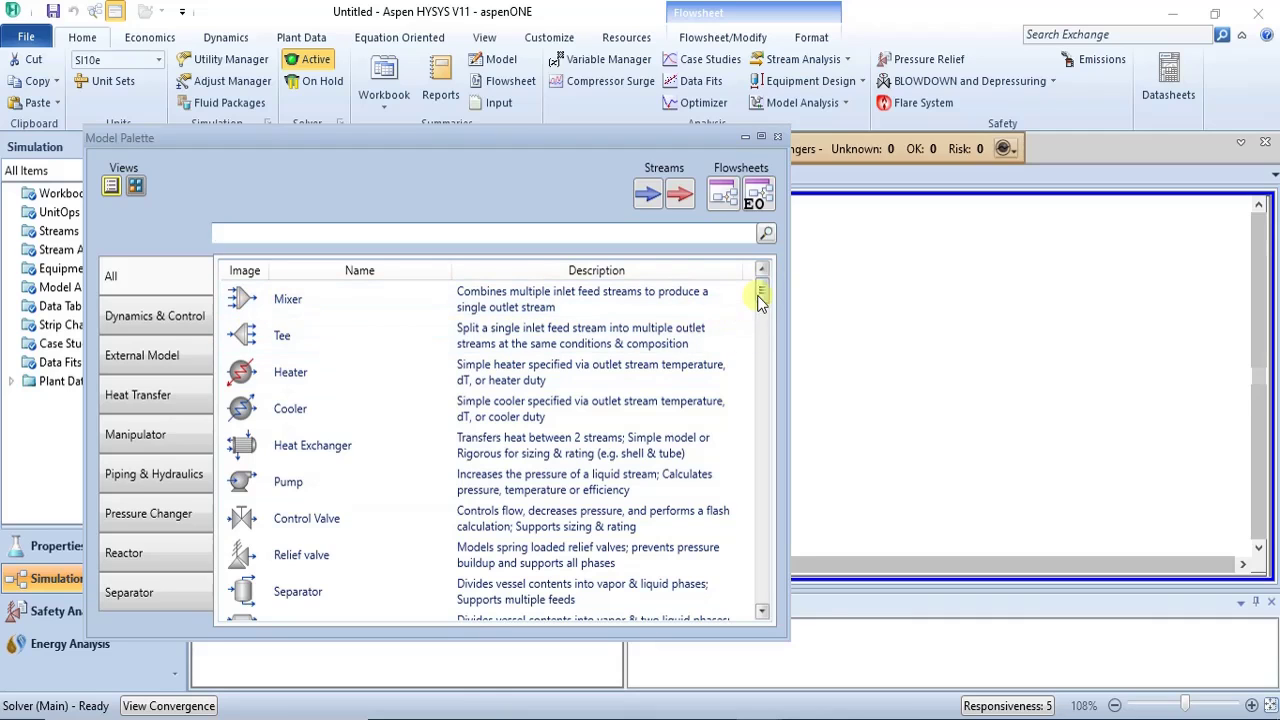
mouse_move(760, 292)
mouse_down()
mouse_move(769, 376)
mouse_move(772, 288)
mouse_up()
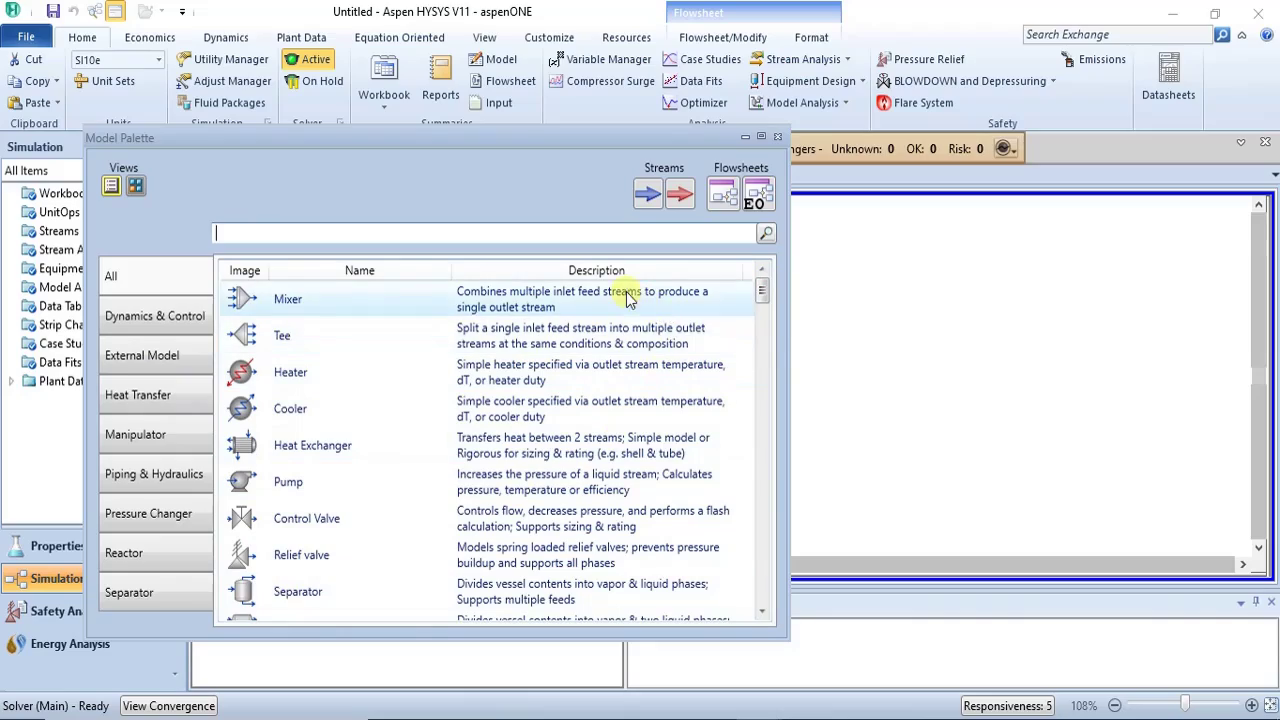
drag(759, 285, 763, 470)
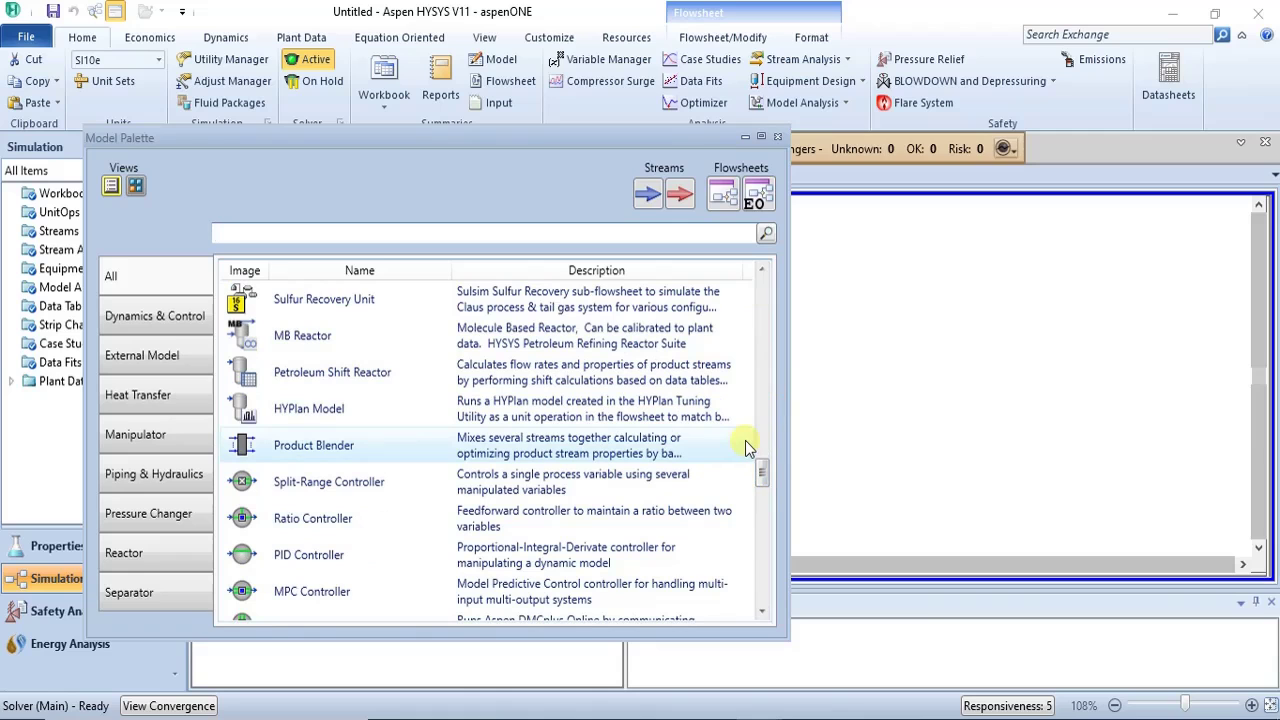
- Maximize the Model Palette to examine the entire model list, and restore its compact icon view and original size
click(759, 137)
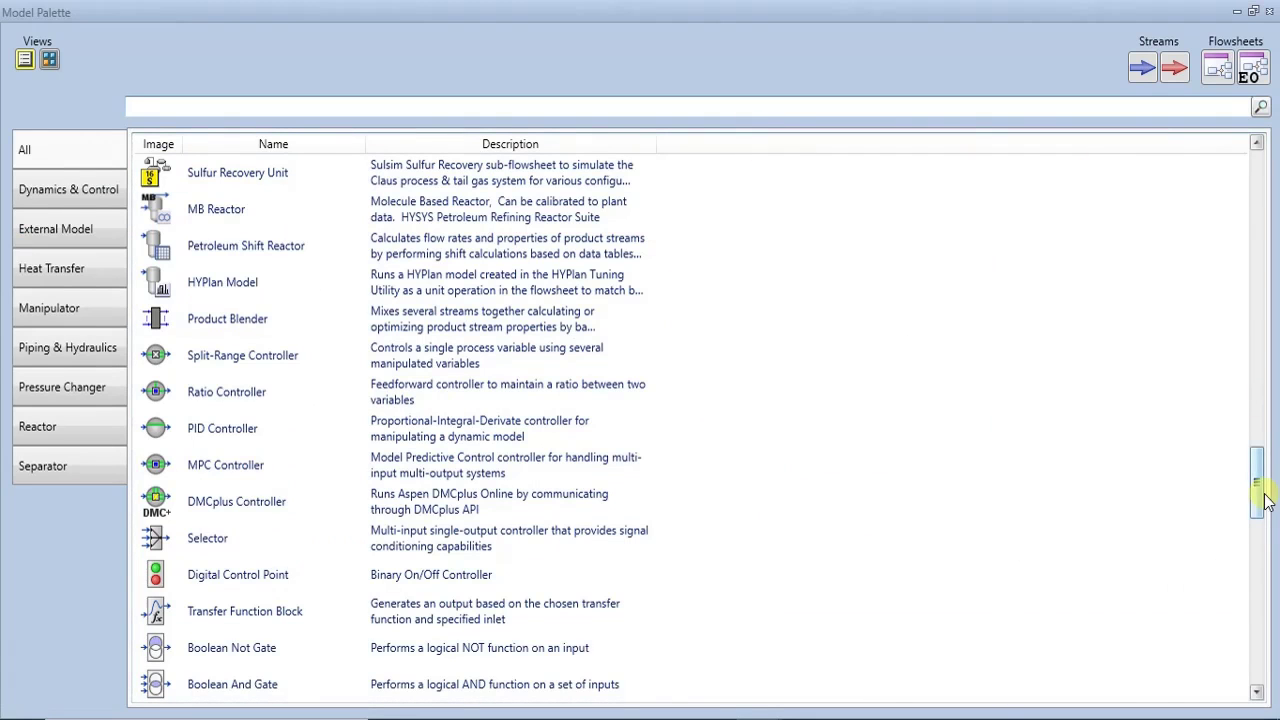
drag(1265, 500, 1277, 263)
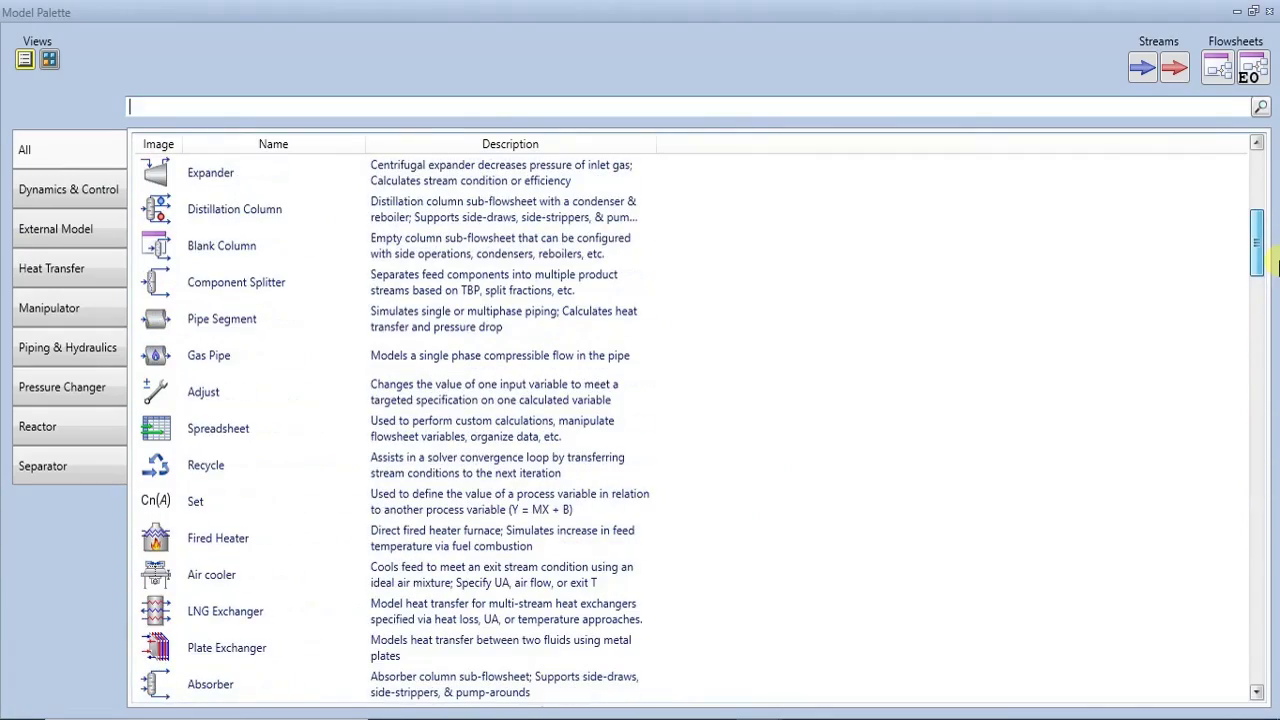
drag(1257, 252, 1268, 678)
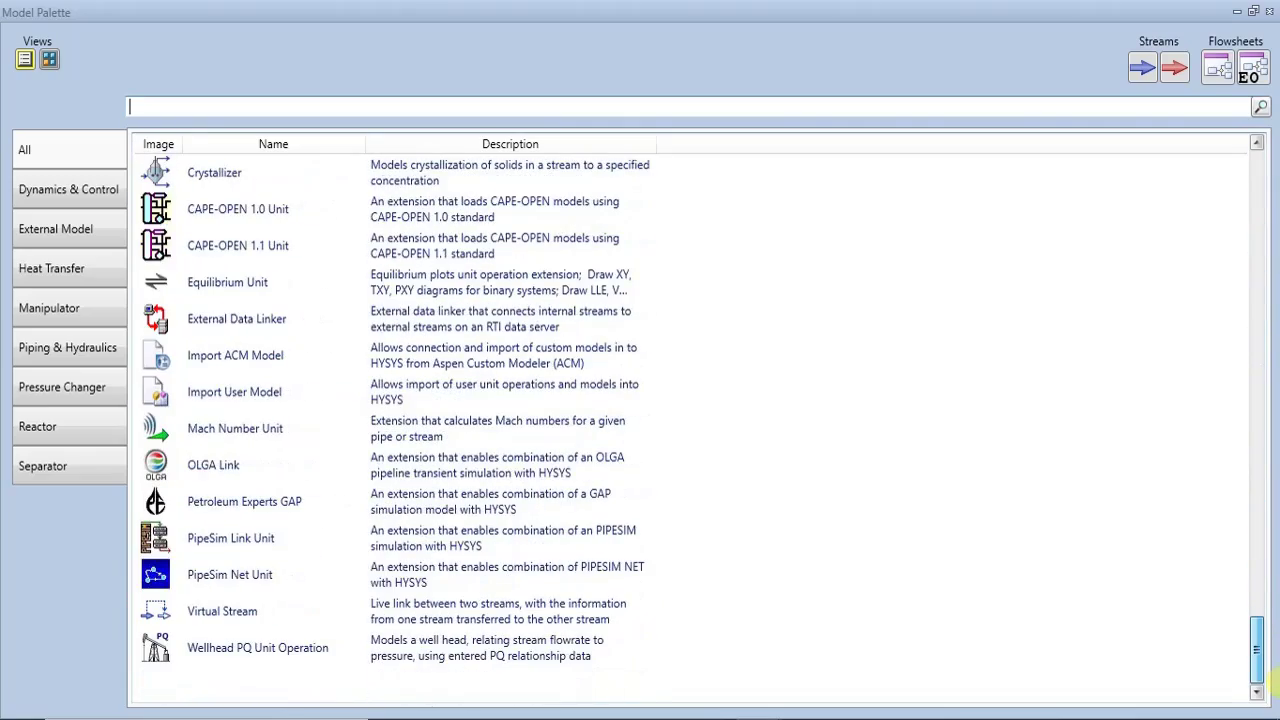
drag(1274, 592, 1261, 198)
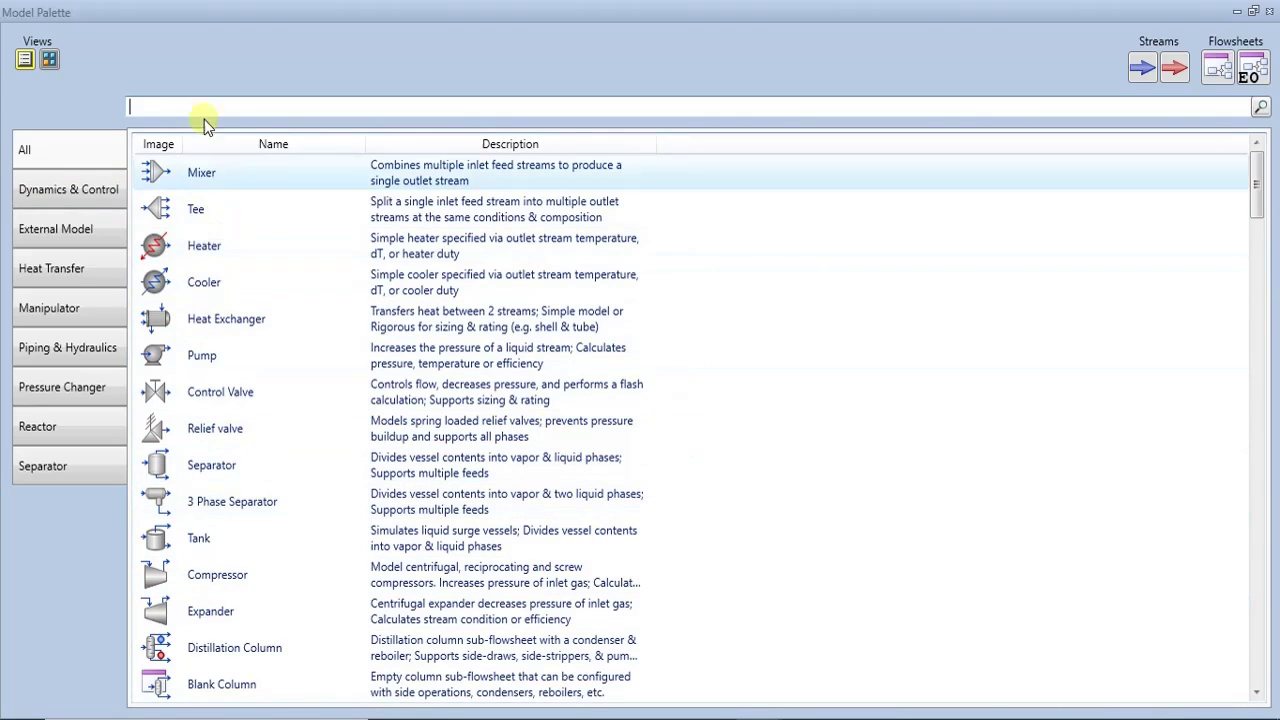
click(51, 63)
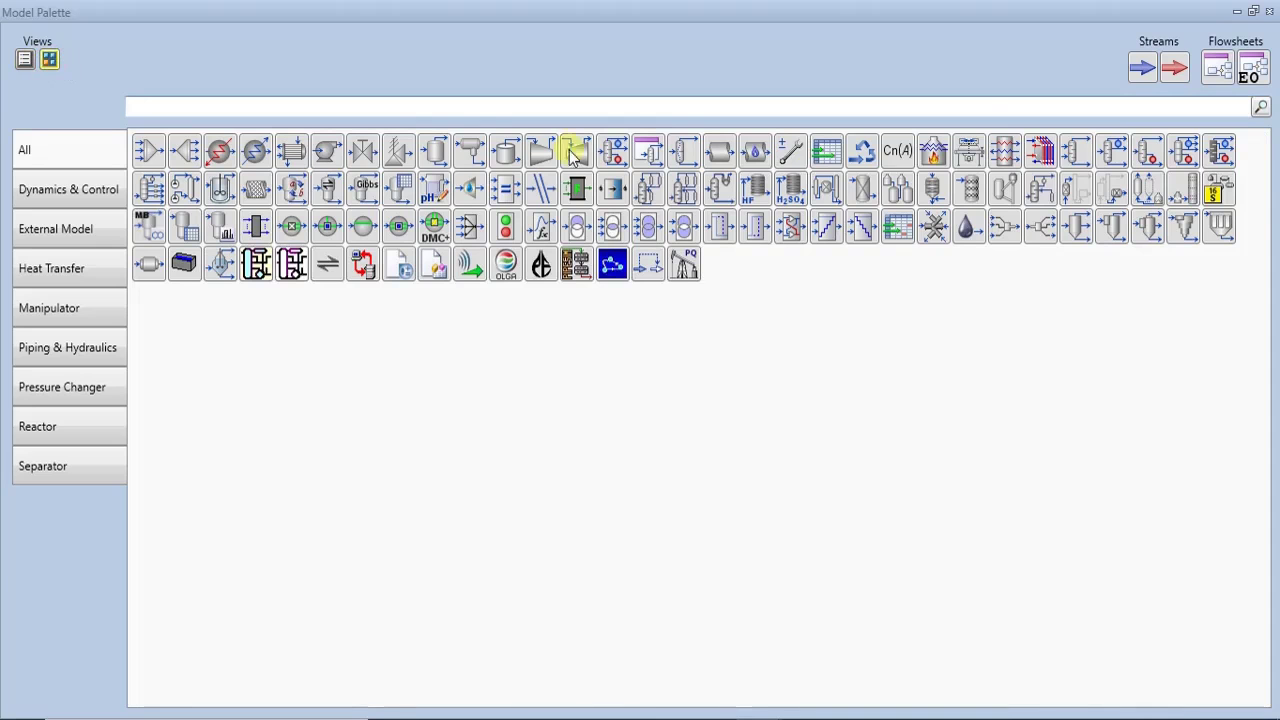
click(1253, 12)
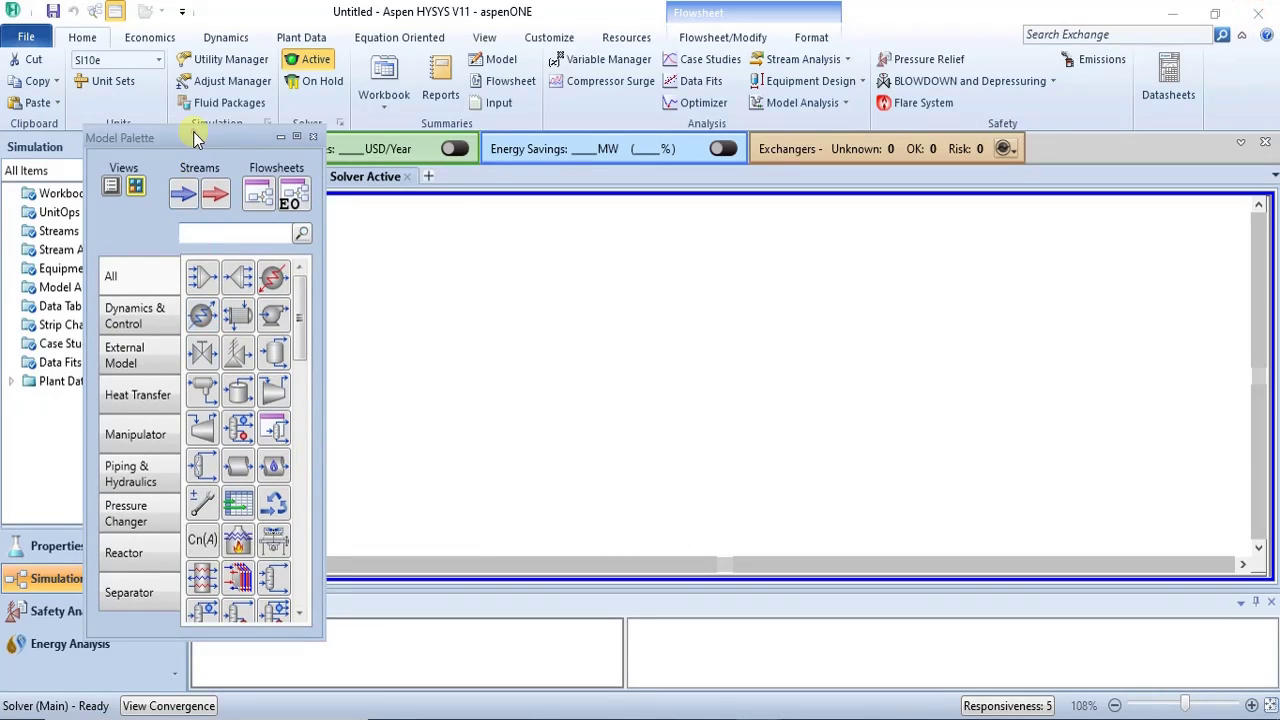
- Shift the Model Palette slightly and examine its separator, dynamics, external model, heat transfer, manipulator, piping, pressure changer and reactor categories
drag(193, 131, 145, 121)
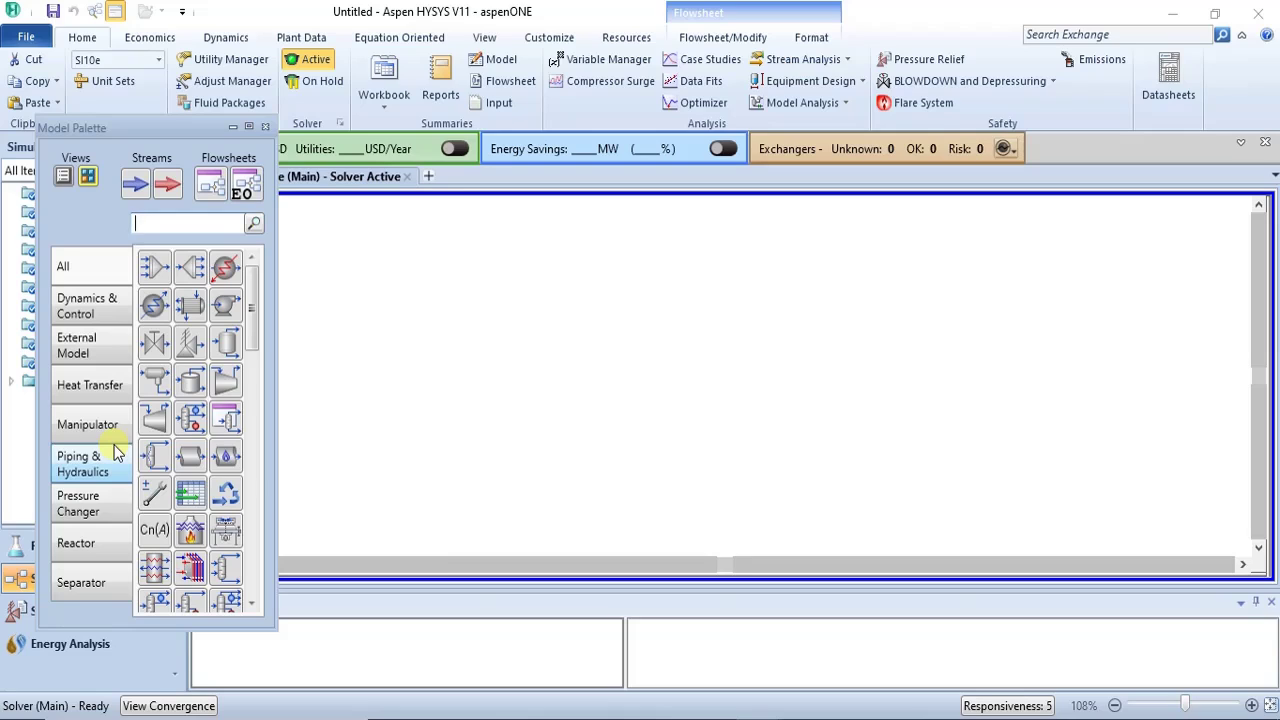
click(104, 586)
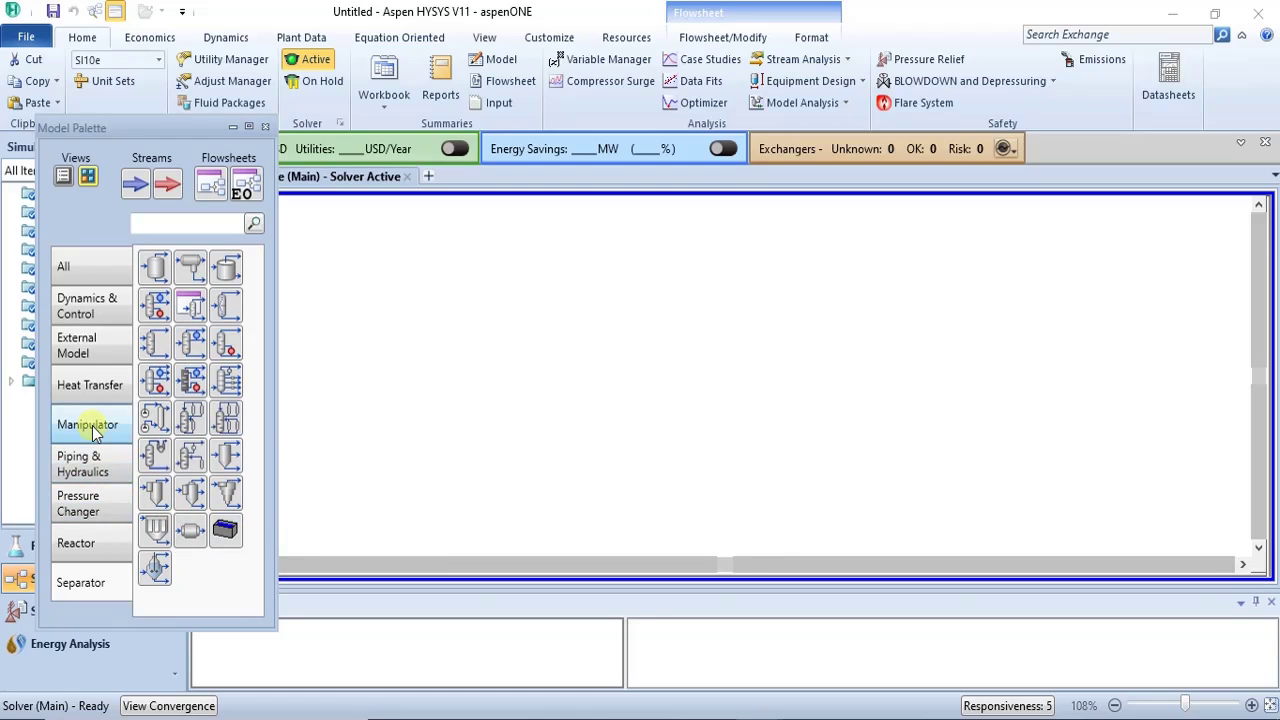
click(85, 316)
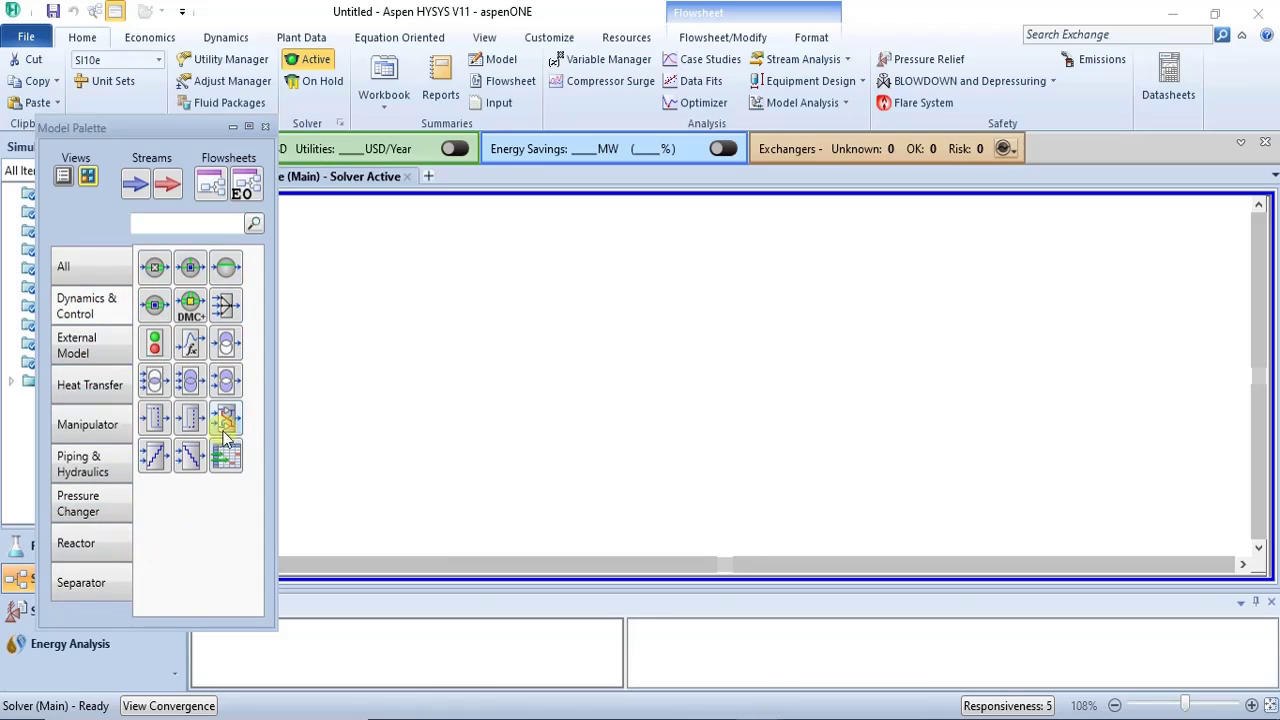
click(103, 350)
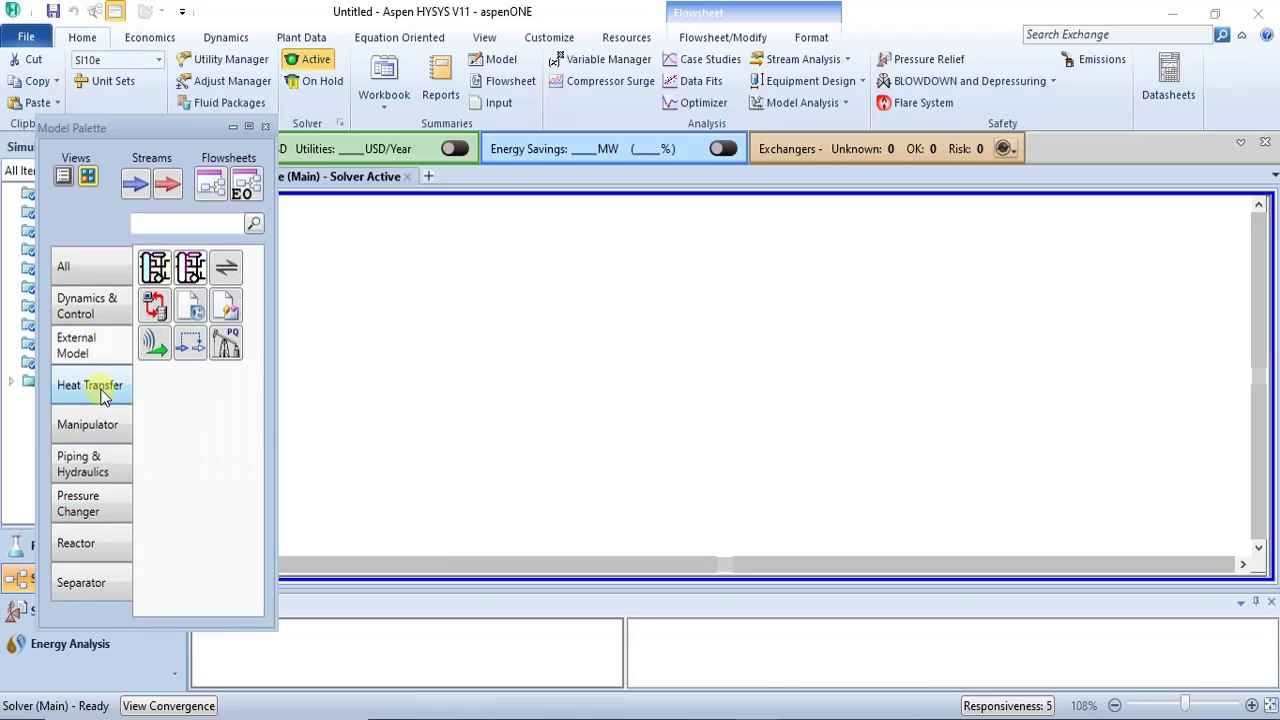
click(103, 390)
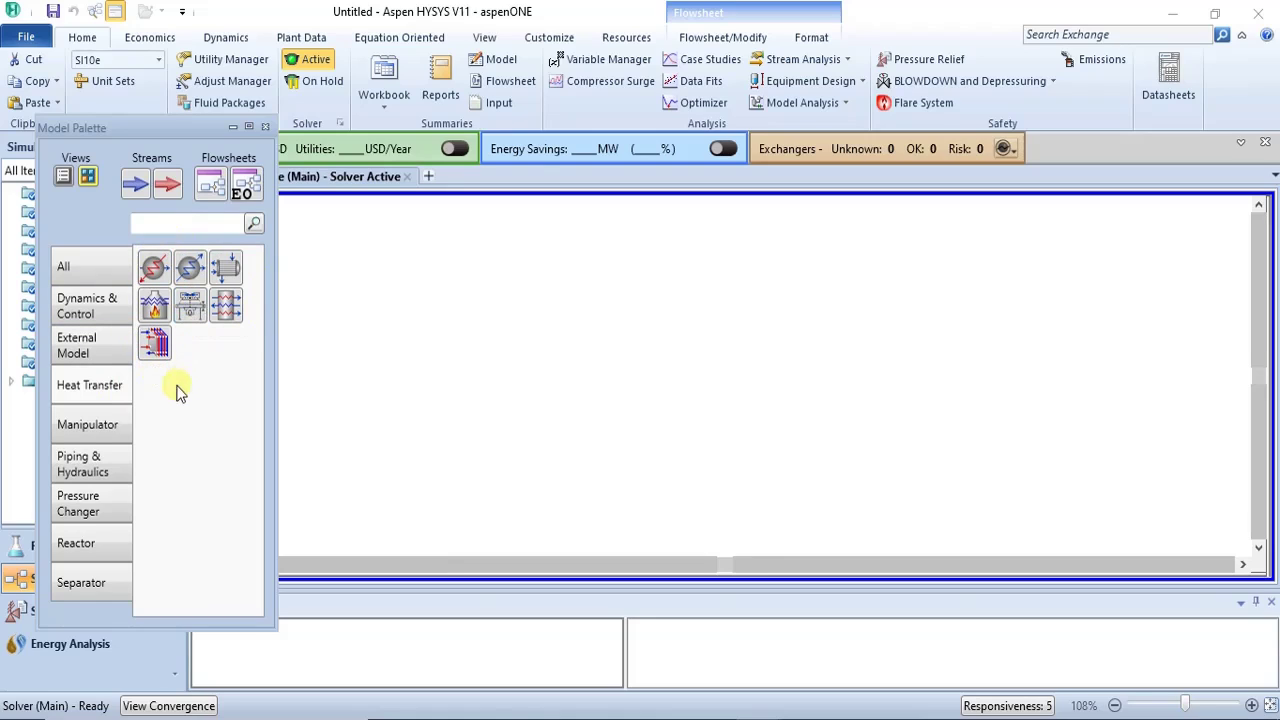
click(88, 436)
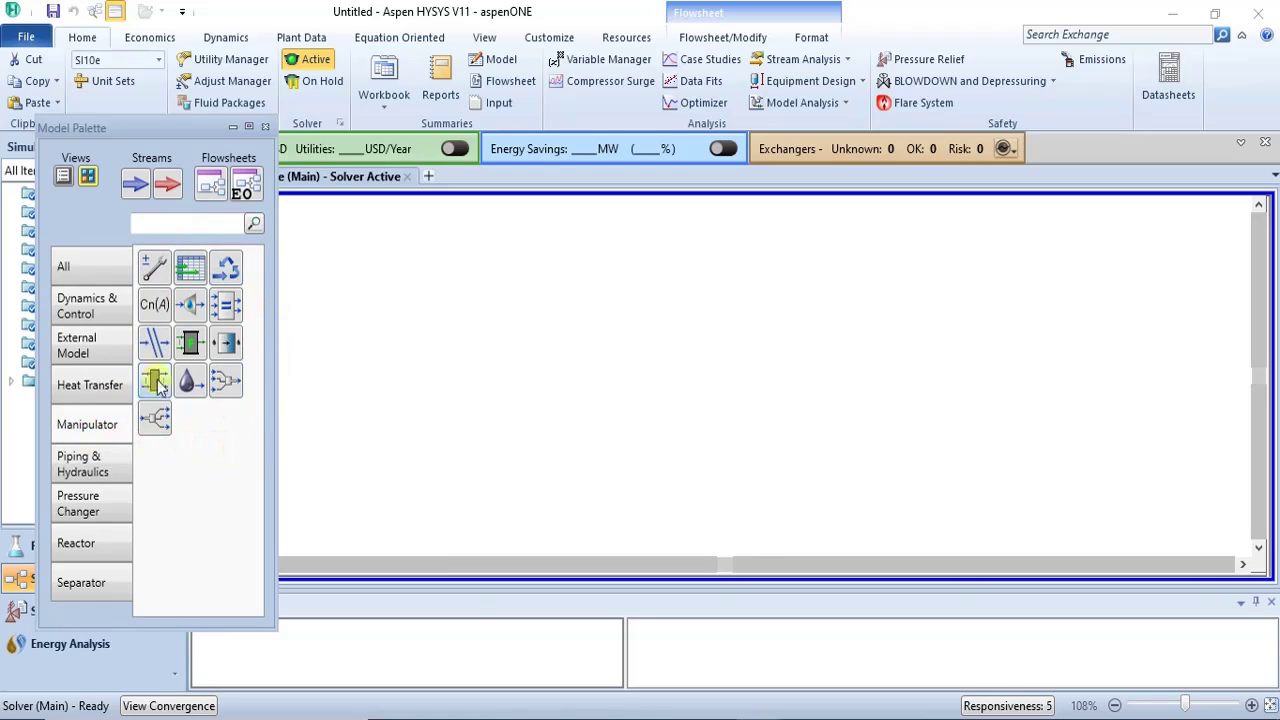
click(96, 477)
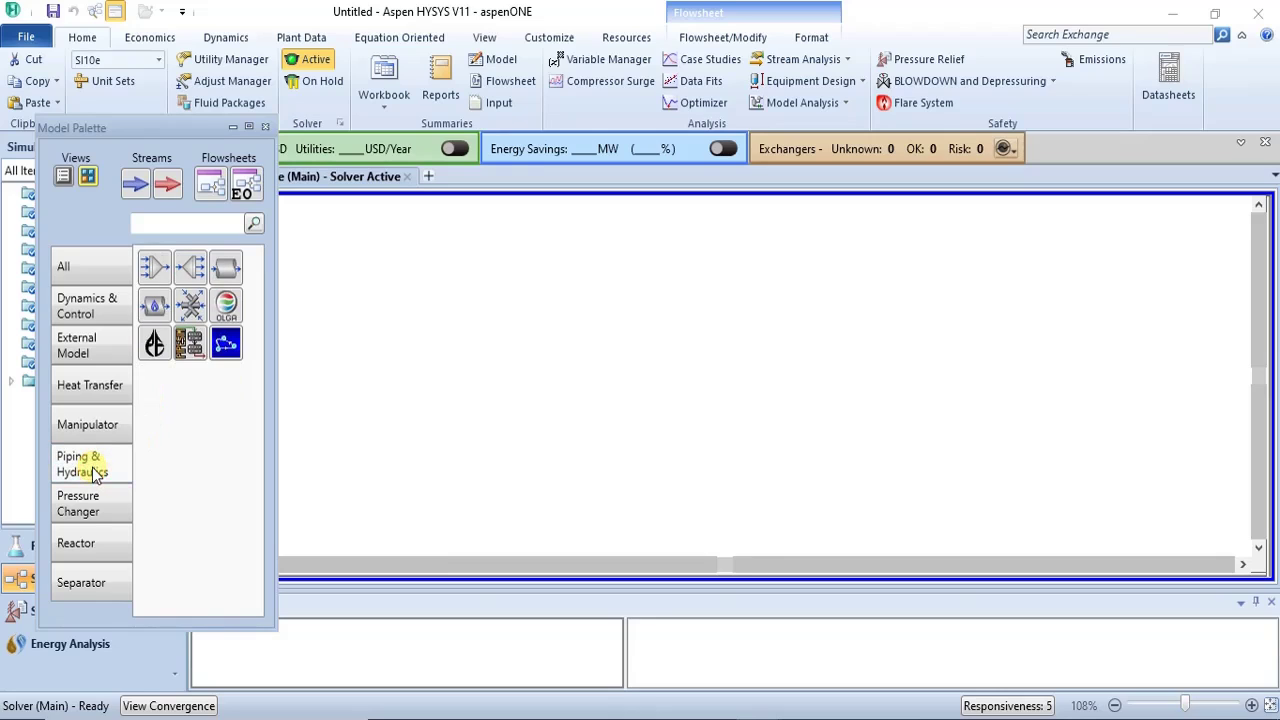
click(95, 513)
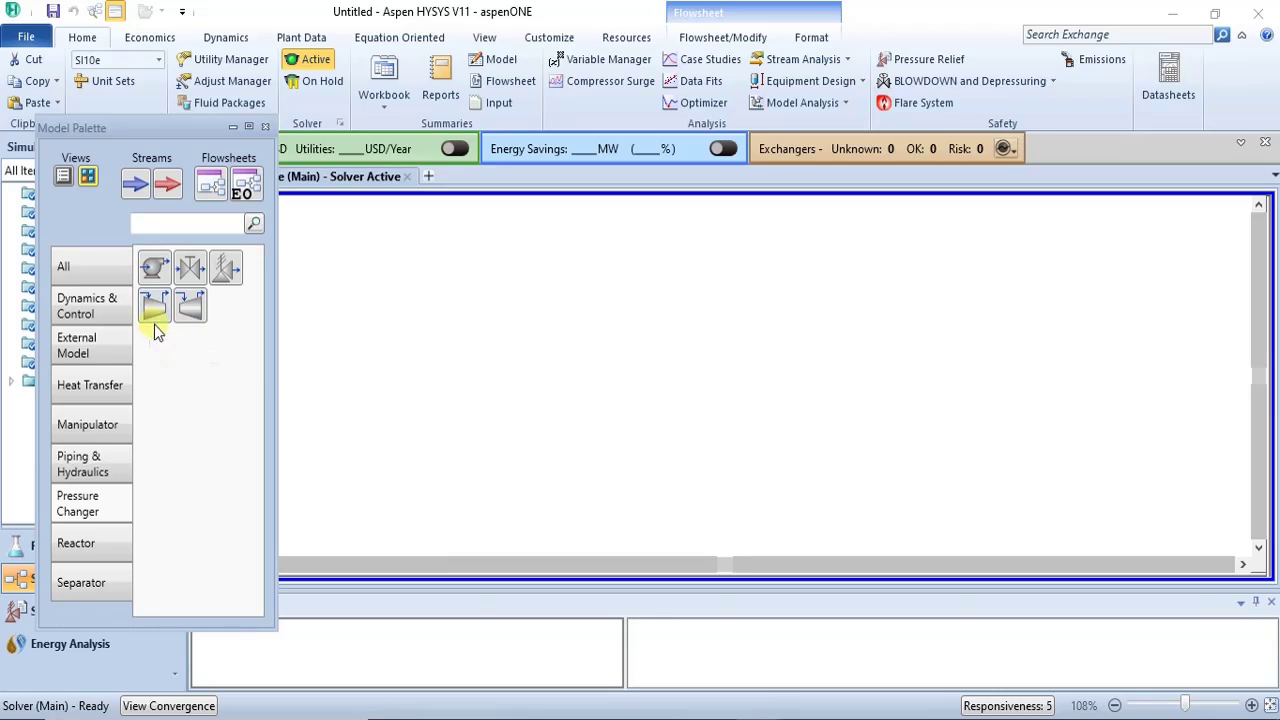
click(110, 548)
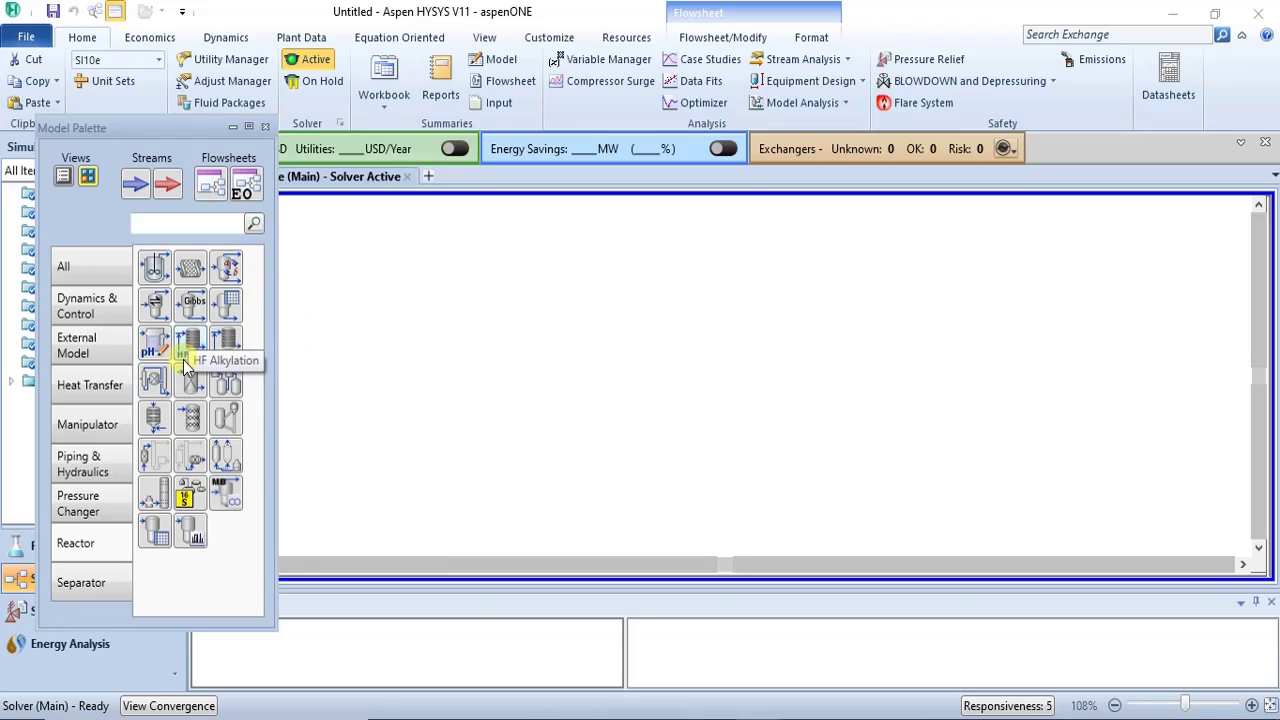
- Place a material stream on the main flowsheet and an energy stream below it
click(137, 187)
click(364, 335)
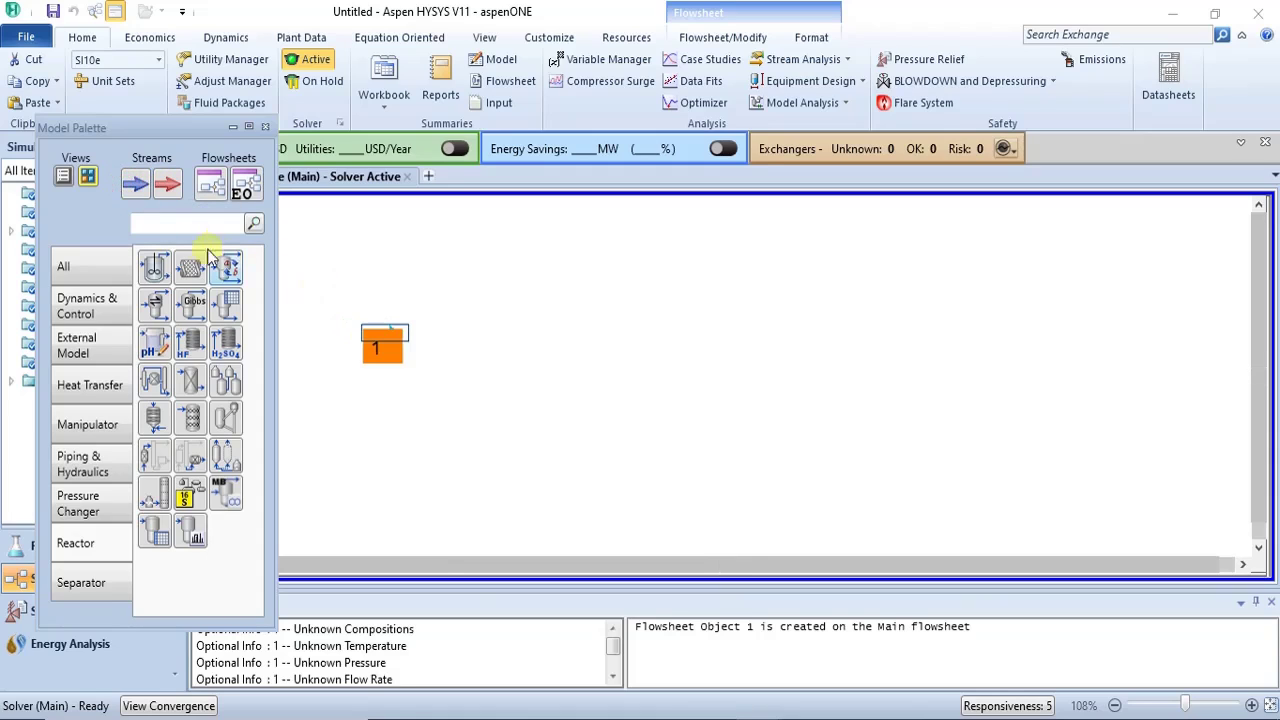
drag(270, 322, 390, 414)
click(425, 364)
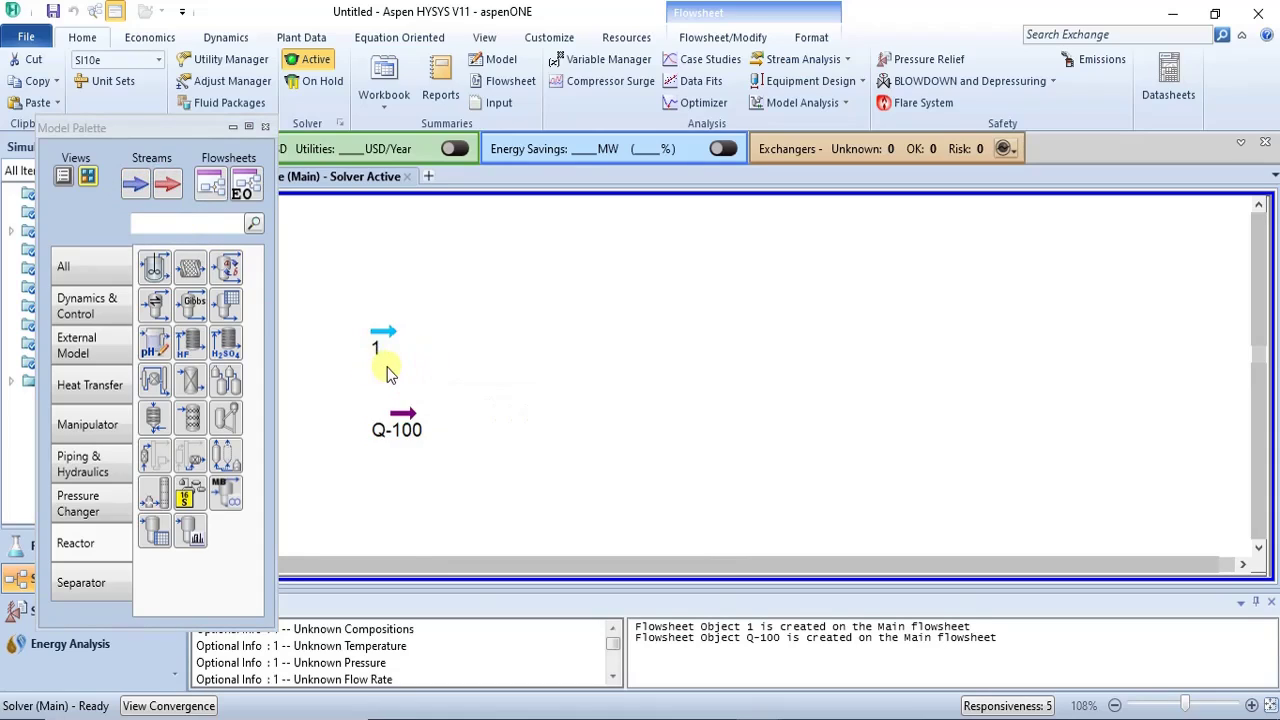
mouse_move(381, 334)
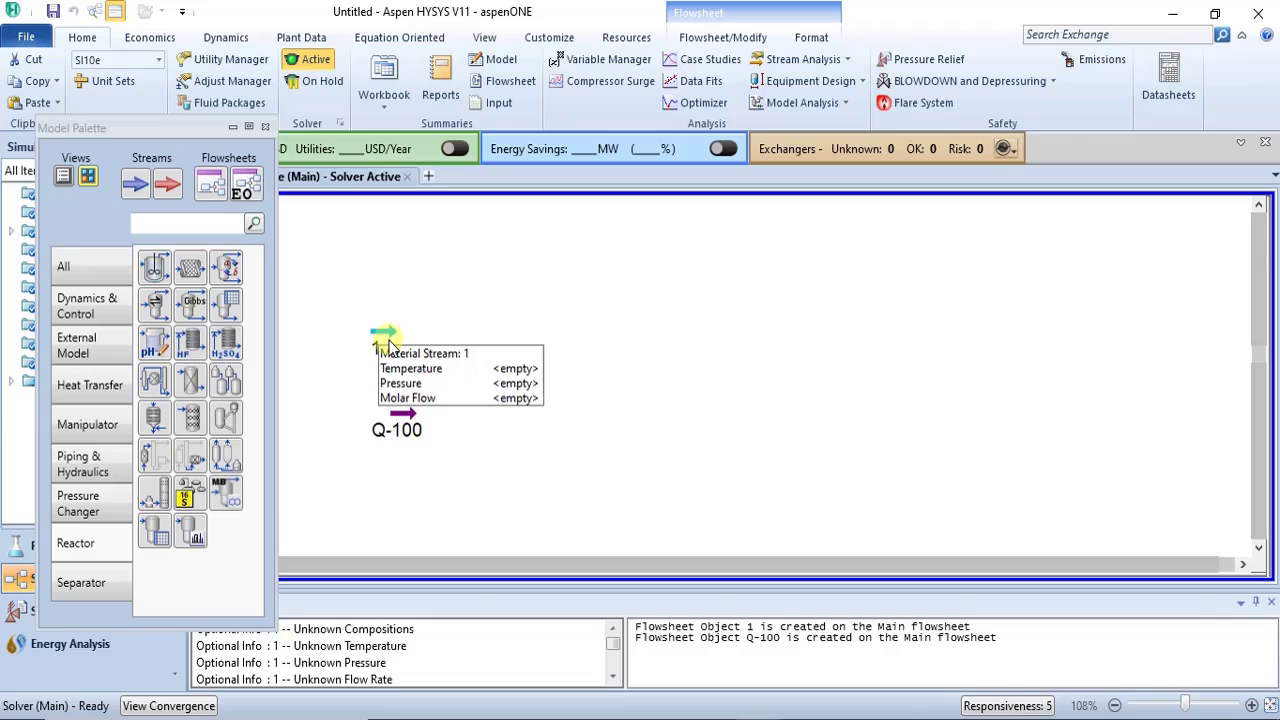
- Delete the energy stream and the material stream from the flowsheet, and list all models in the Model Palette again
mouse_move(408, 424)
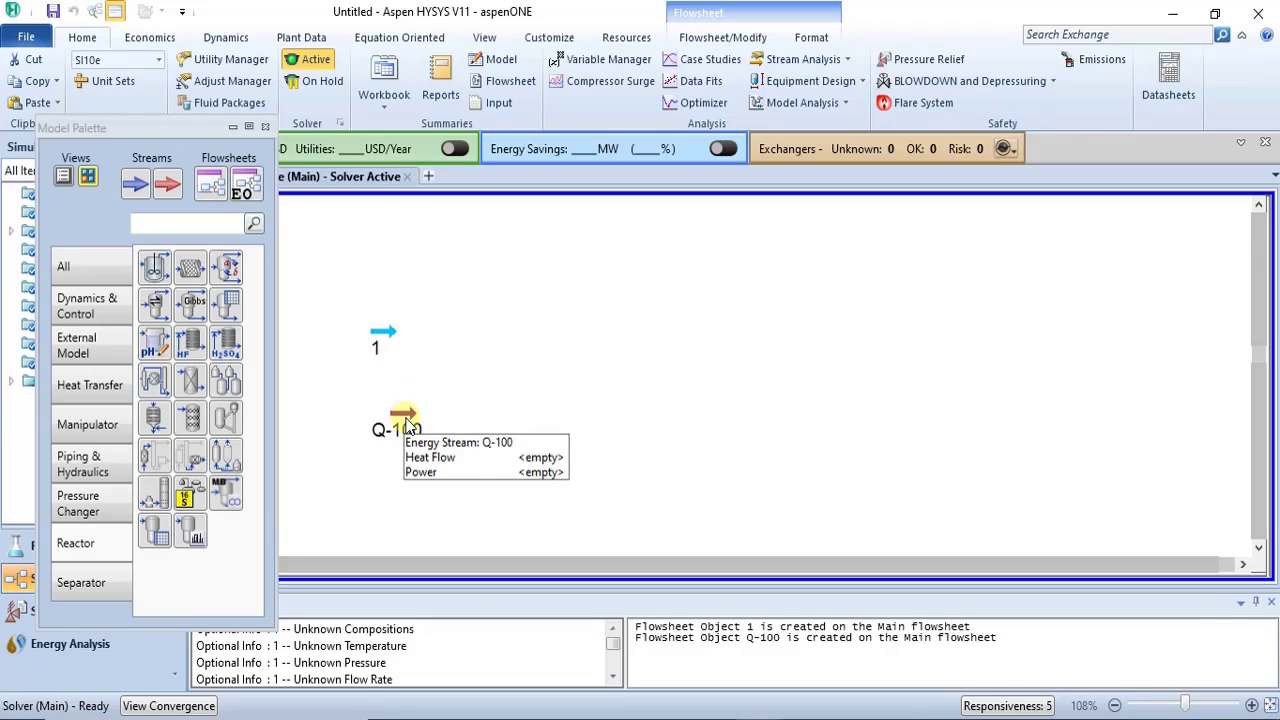
click(408, 424)
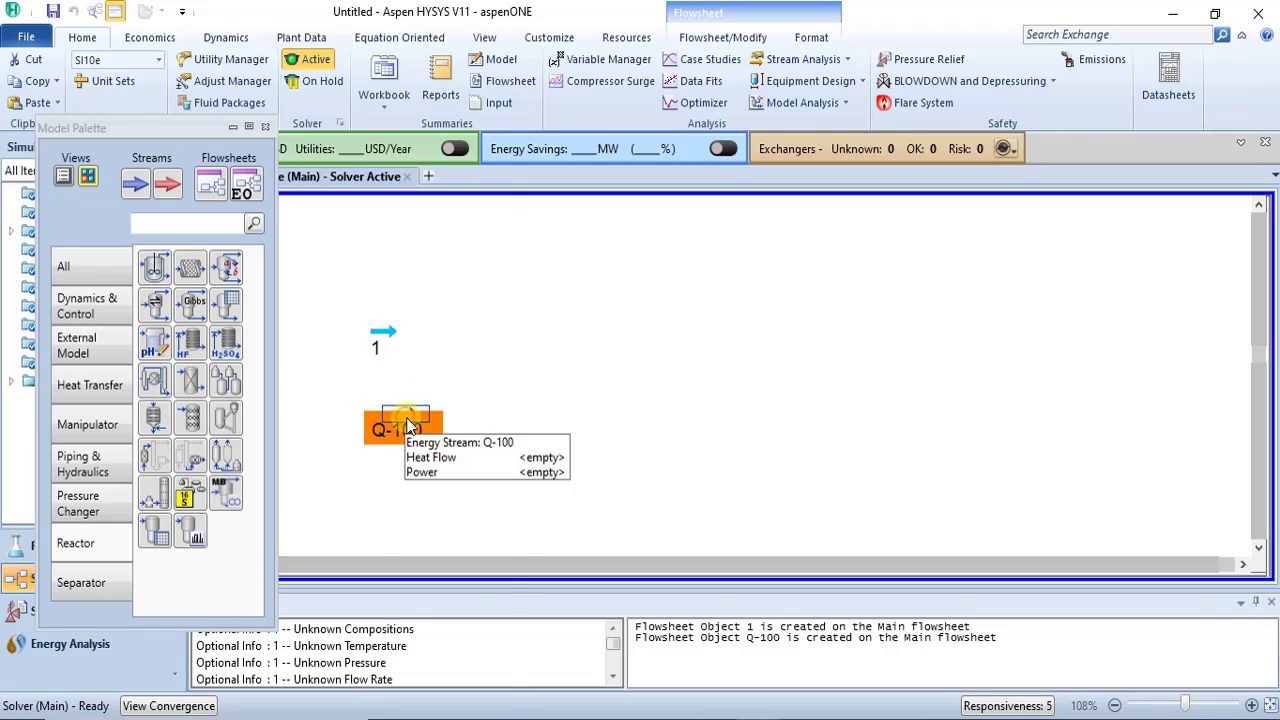
right_click(406, 417)
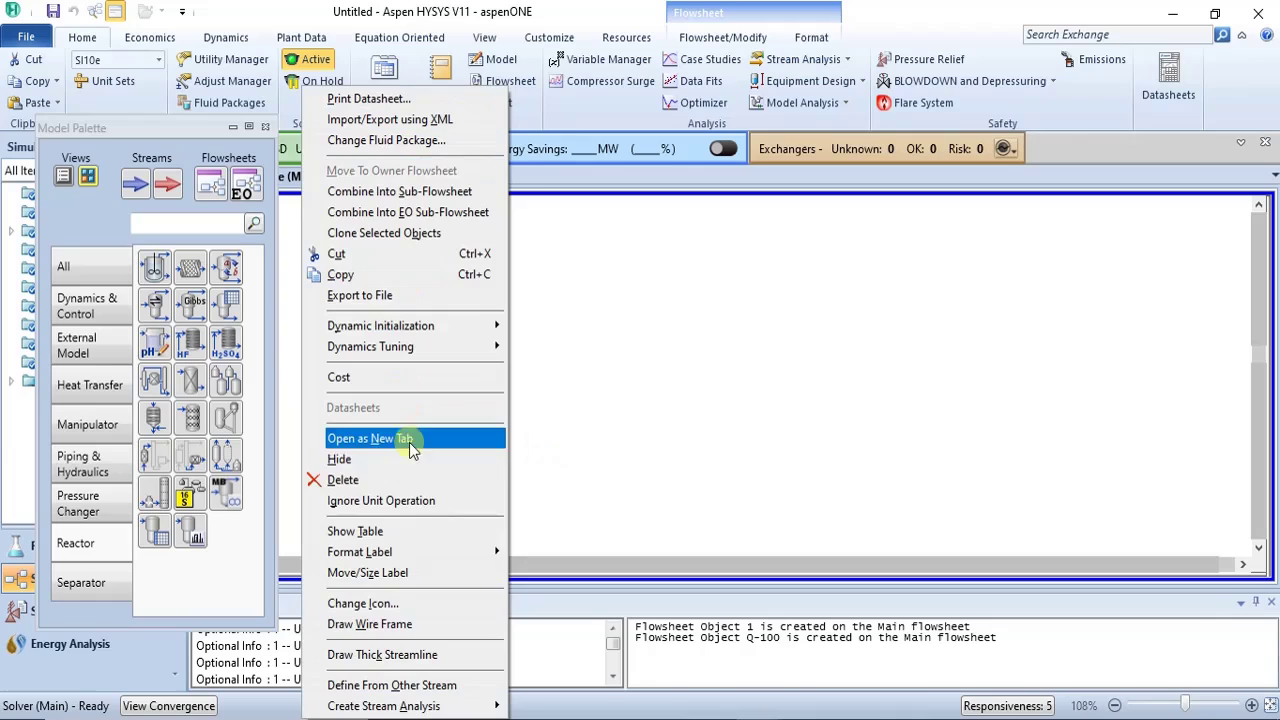
click(412, 478)
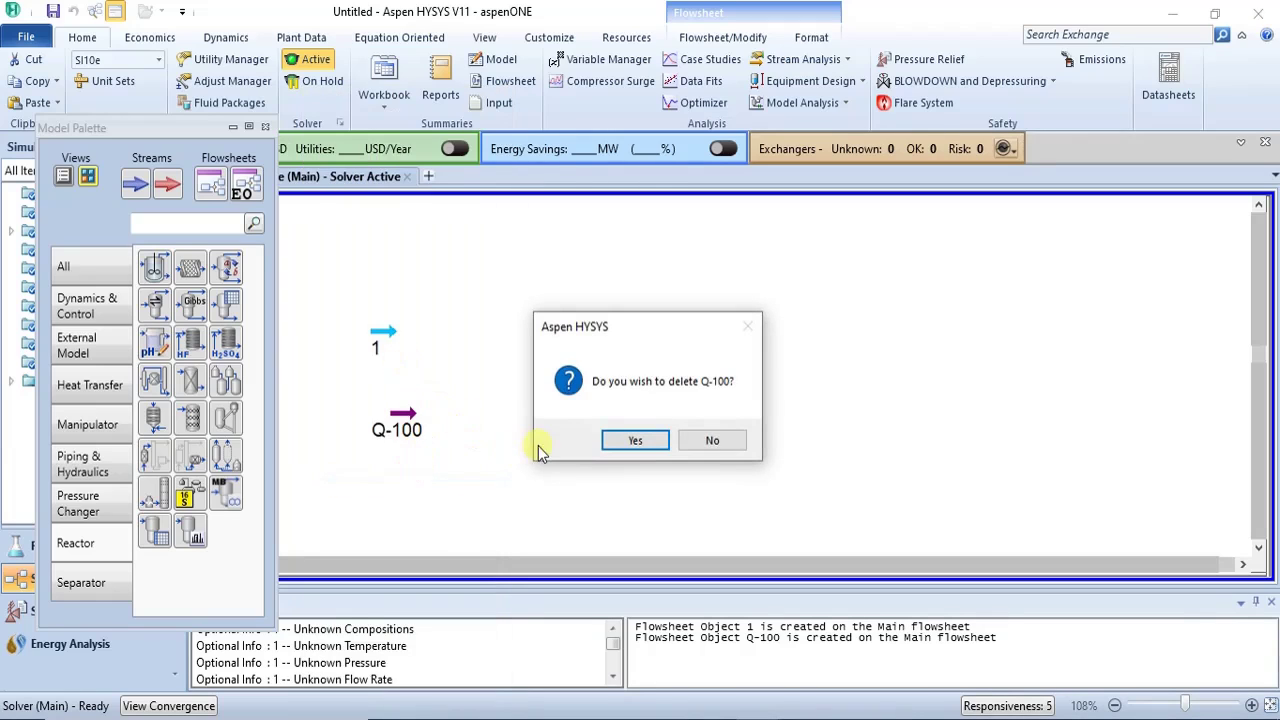
click(613, 437)
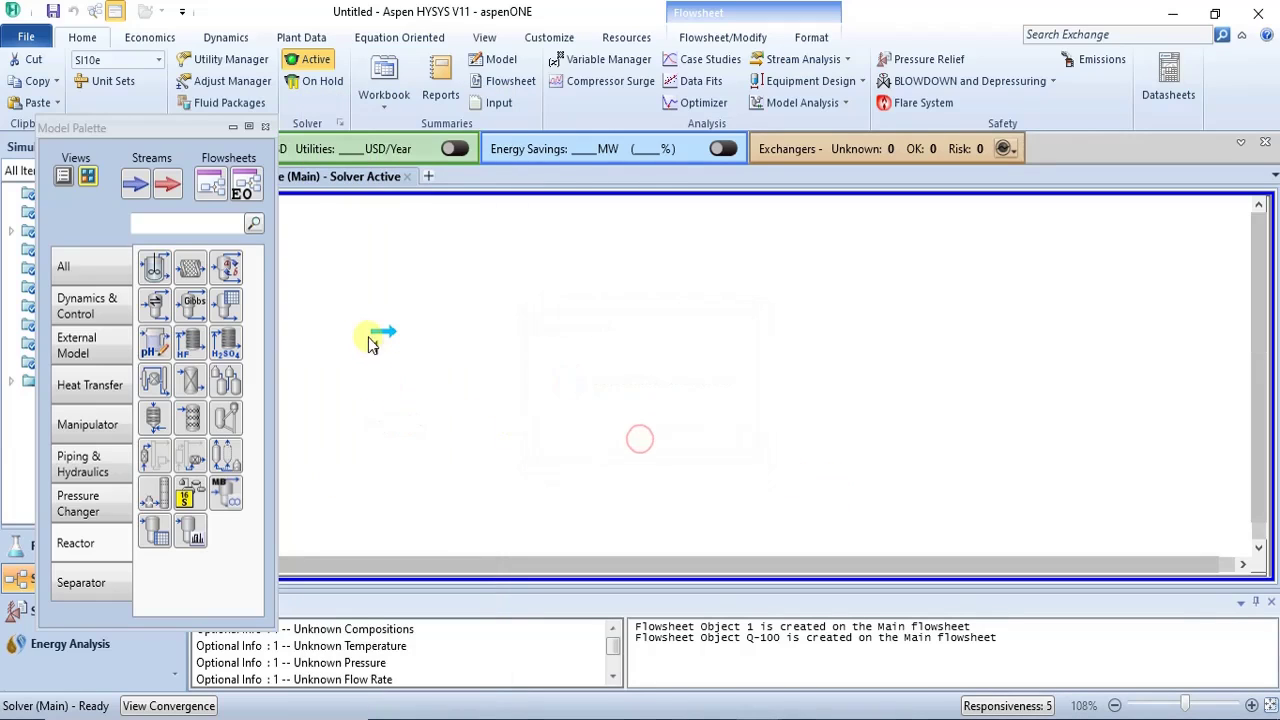
click(375, 338)
right_click(375, 338)
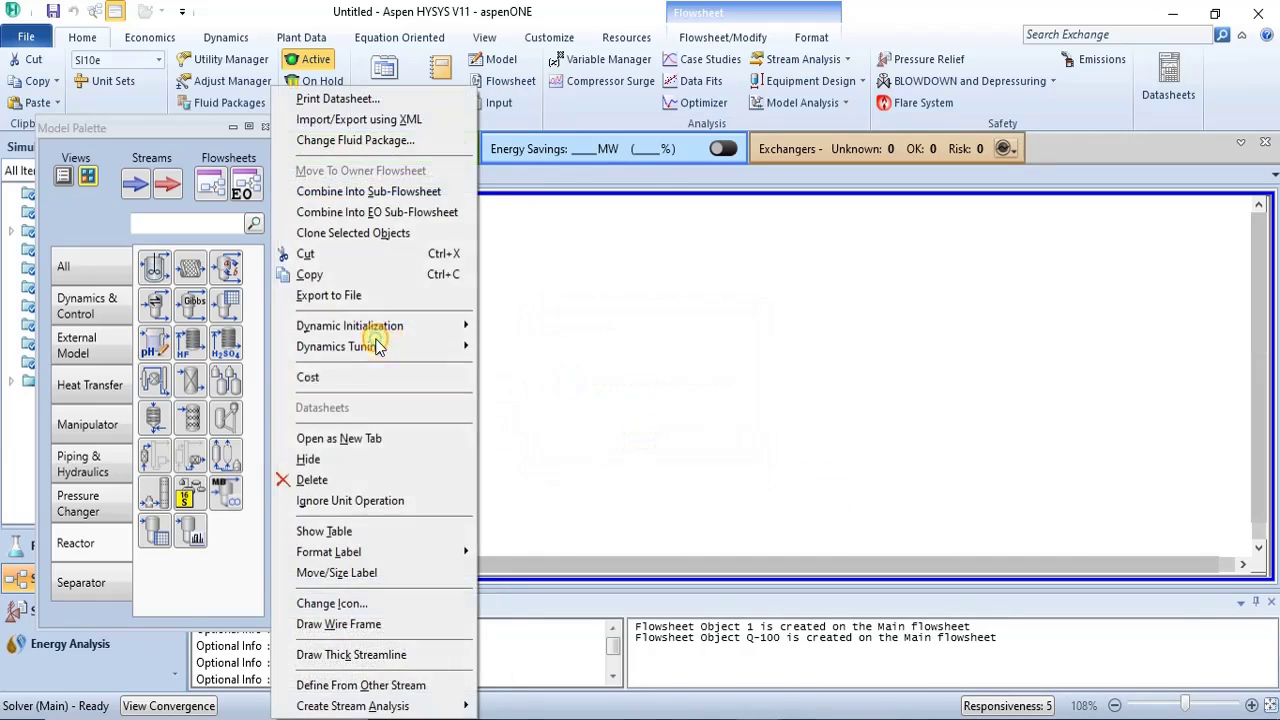
click(378, 477)
click(627, 441)
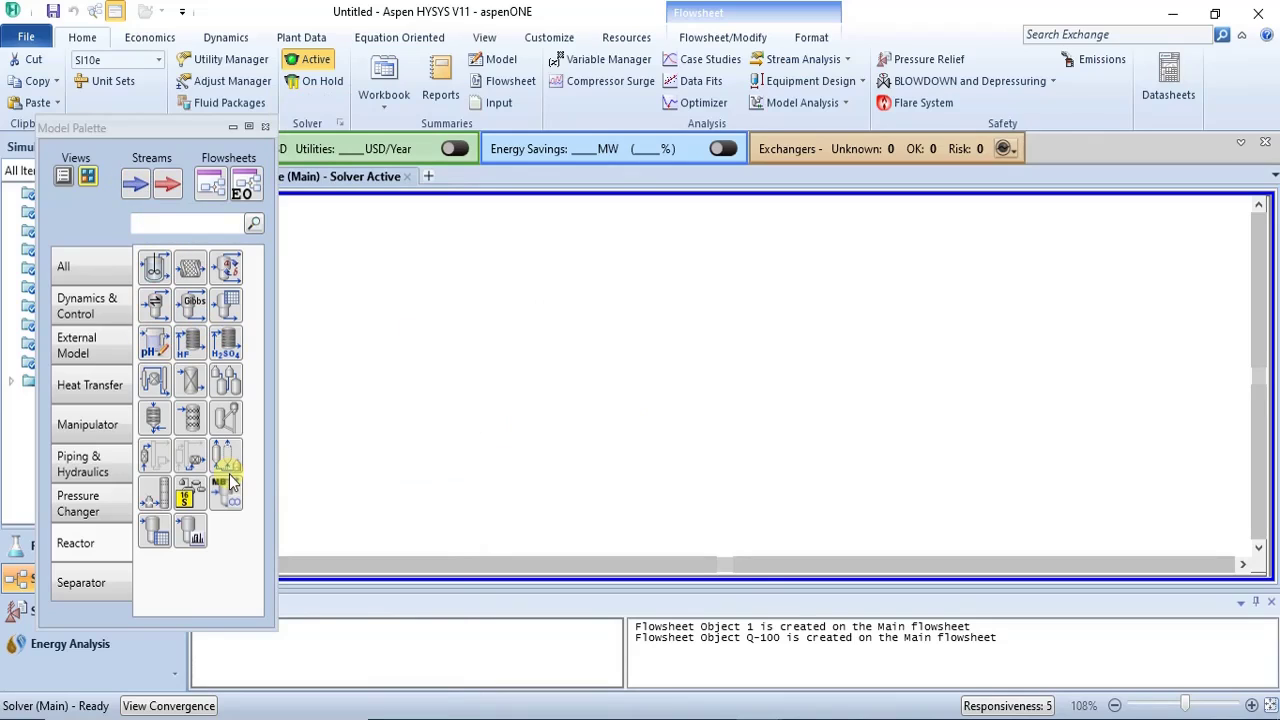
click(90, 262)
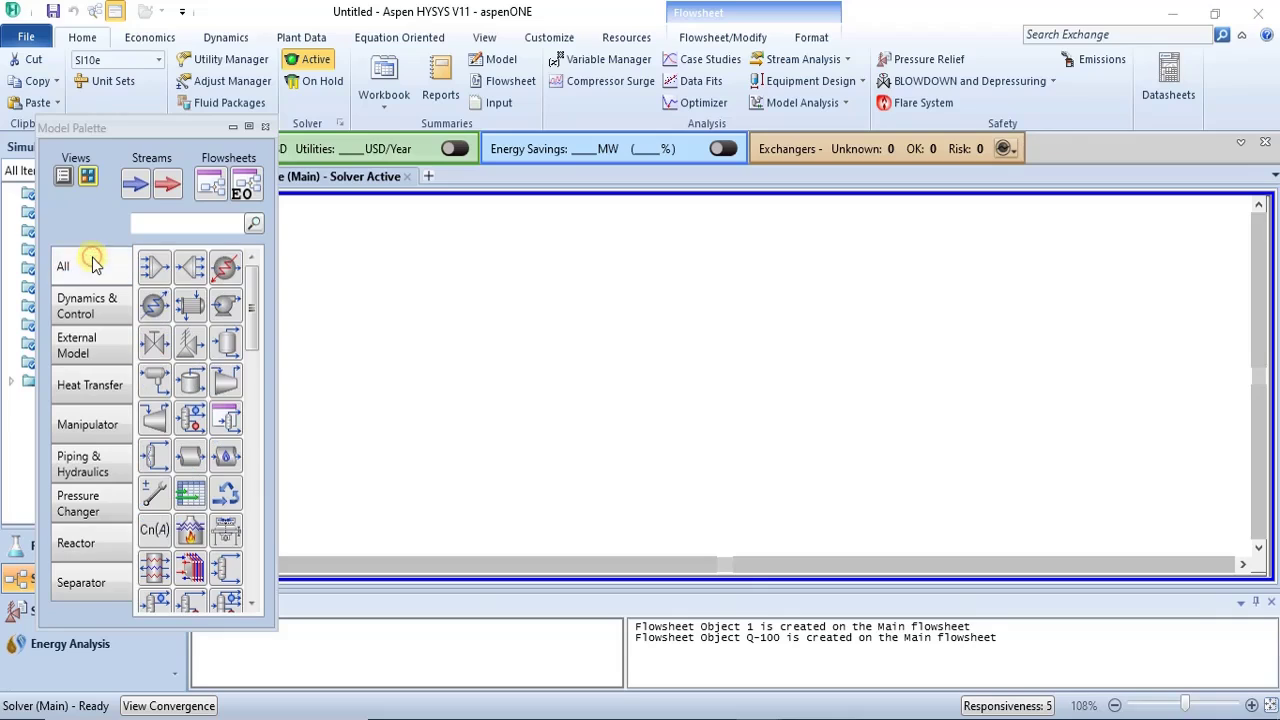
- Place a mixer from the Model Palette on the main flowsheet
click(155, 269)
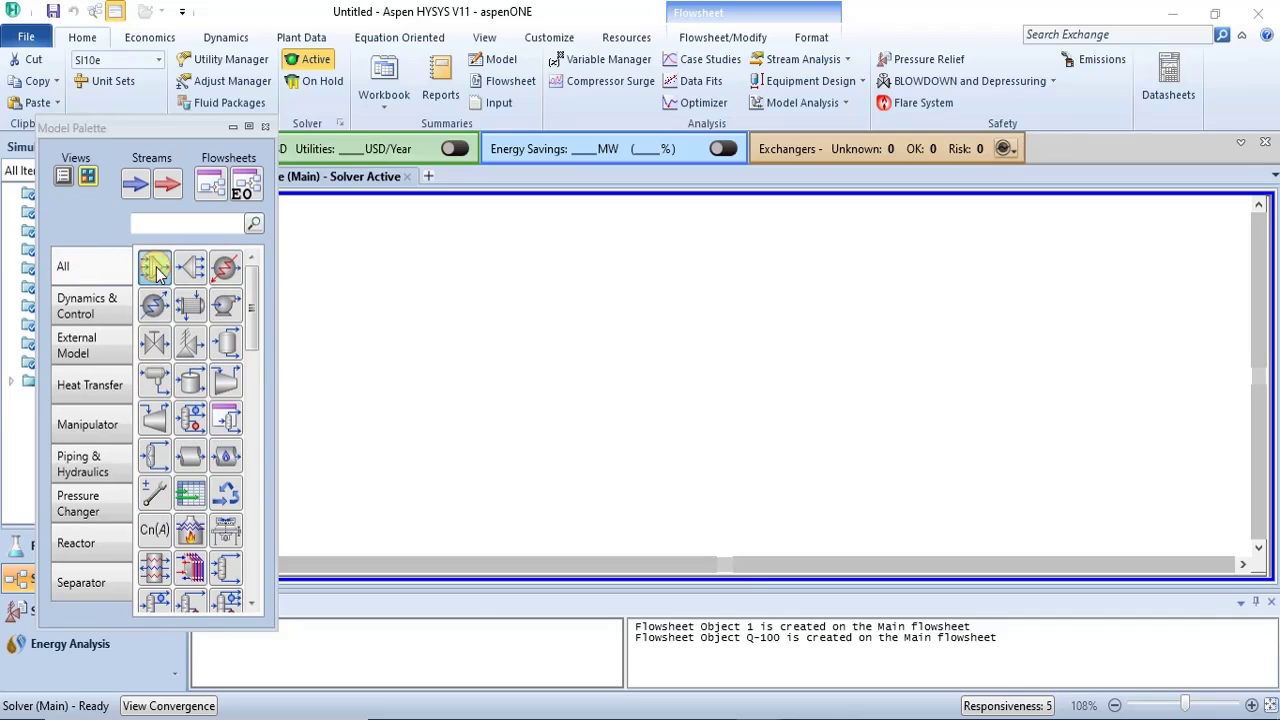
mouse_move(155, 275)
mouse_down()
mouse_move(346, 280)
mouse_move(150, 272)
mouse_move(154, 286)
mouse_up()
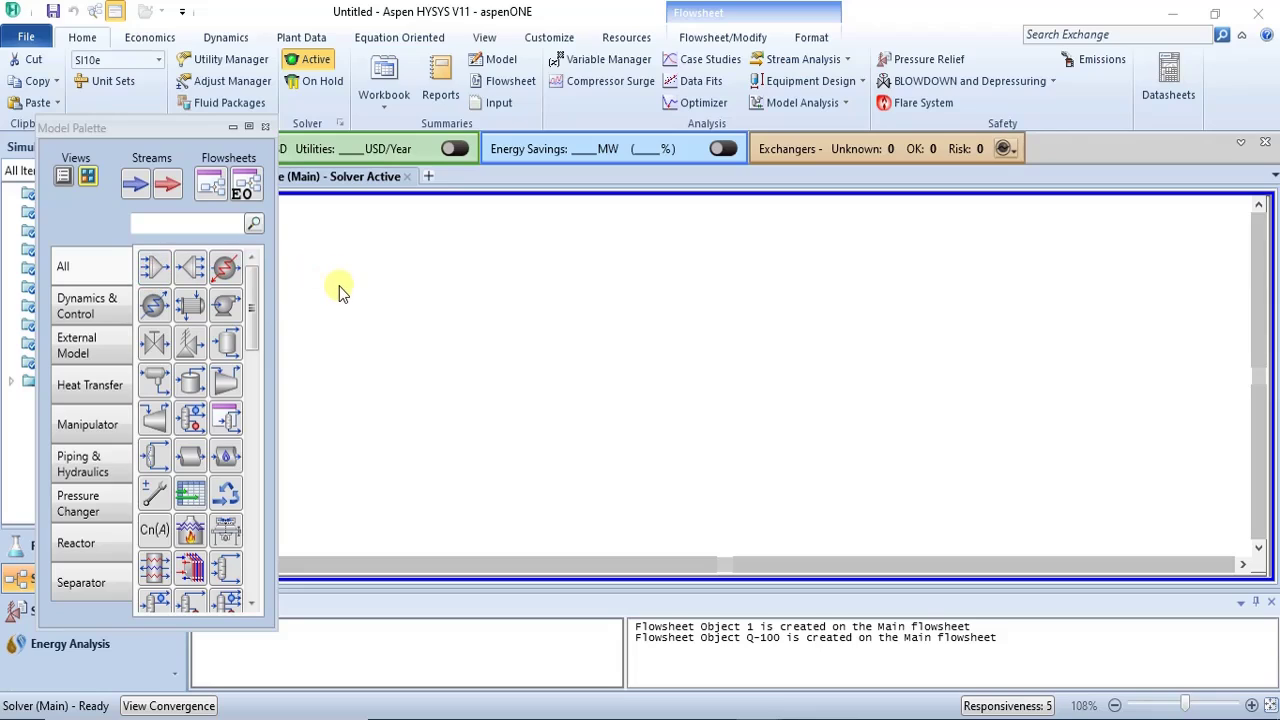
click(153, 267)
drag(155, 267, 462, 364)
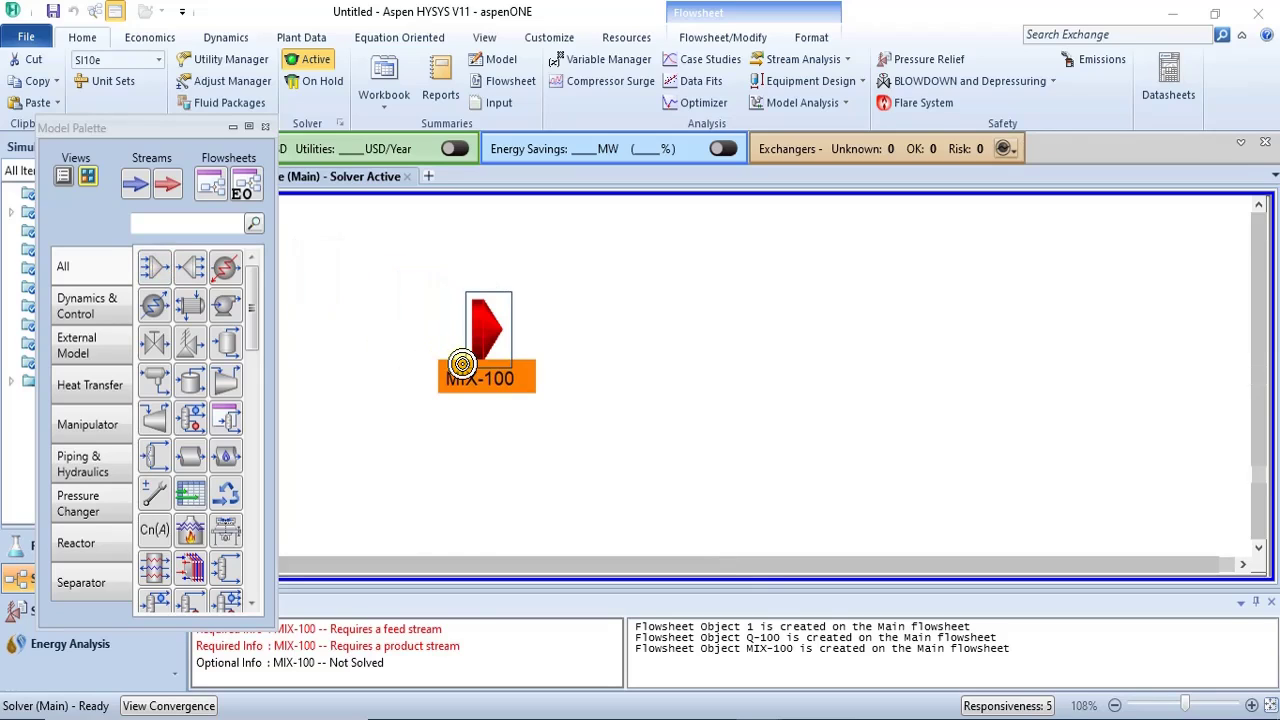
click(413, 327)
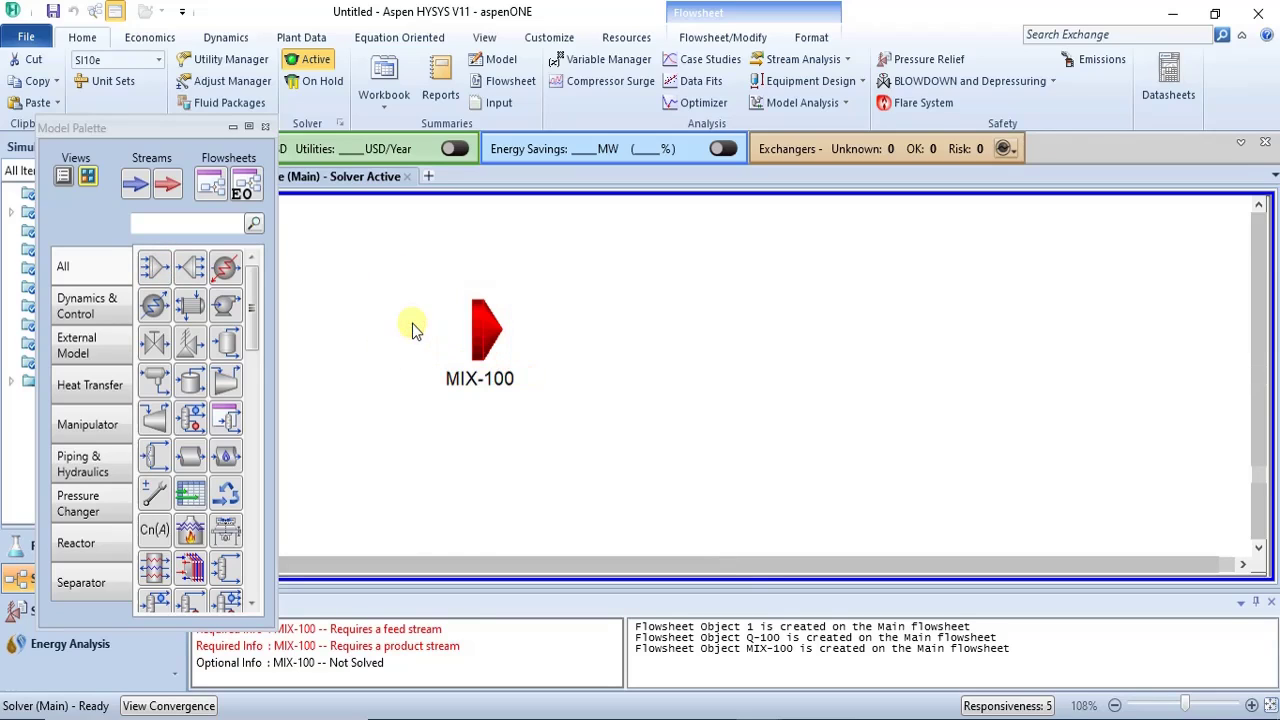
- Add a second mixer directly from the Model Palette, close its property window and move it farther from the first mixer
double_click(158, 269)
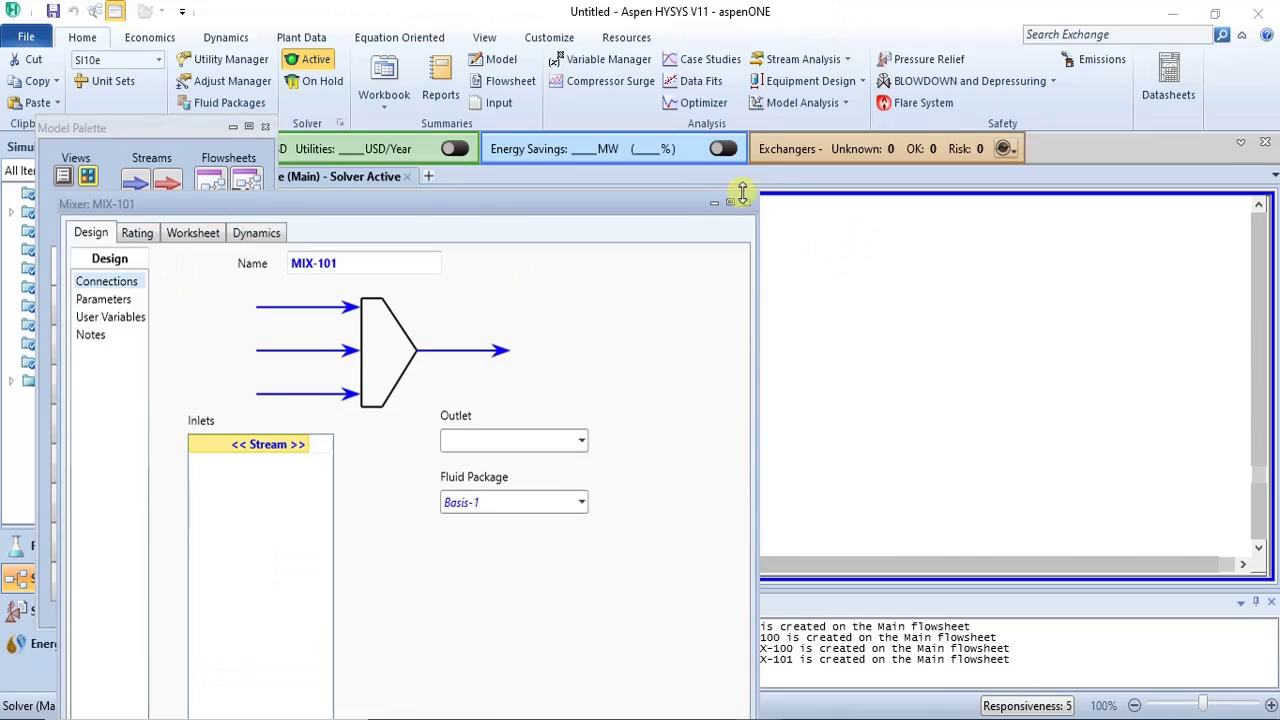
click(748, 203)
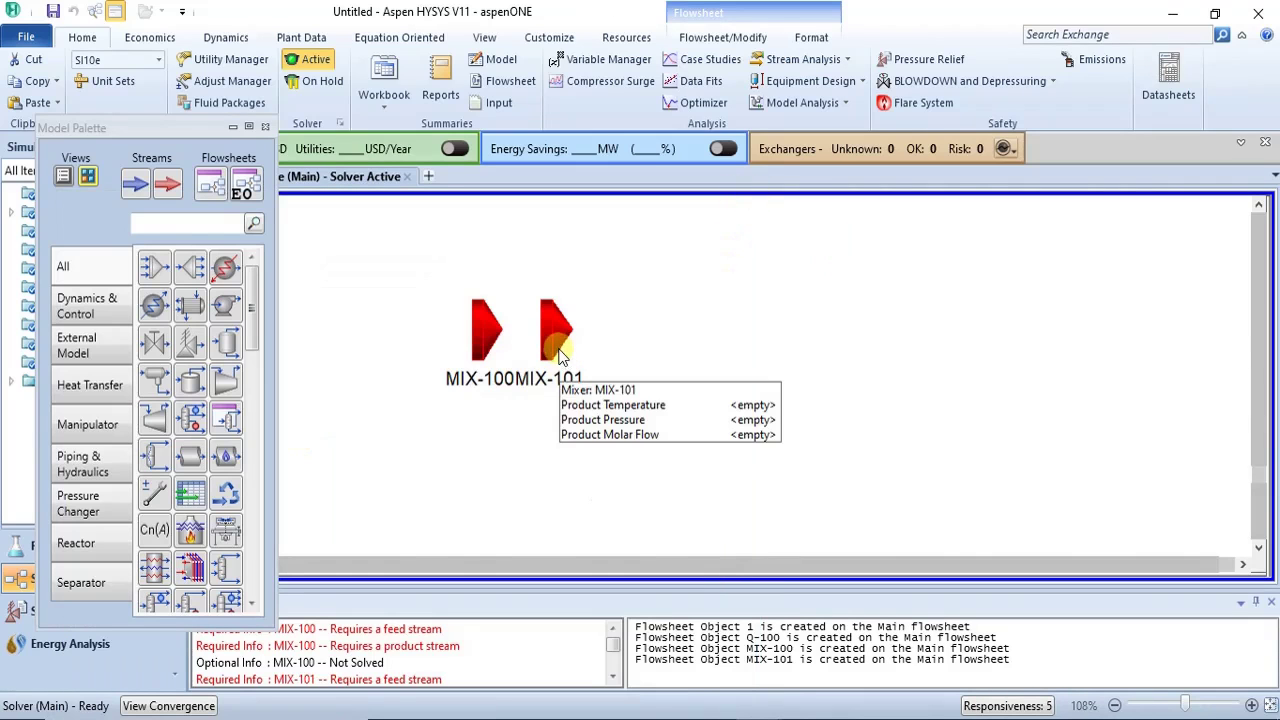
drag(560, 355, 613, 362)
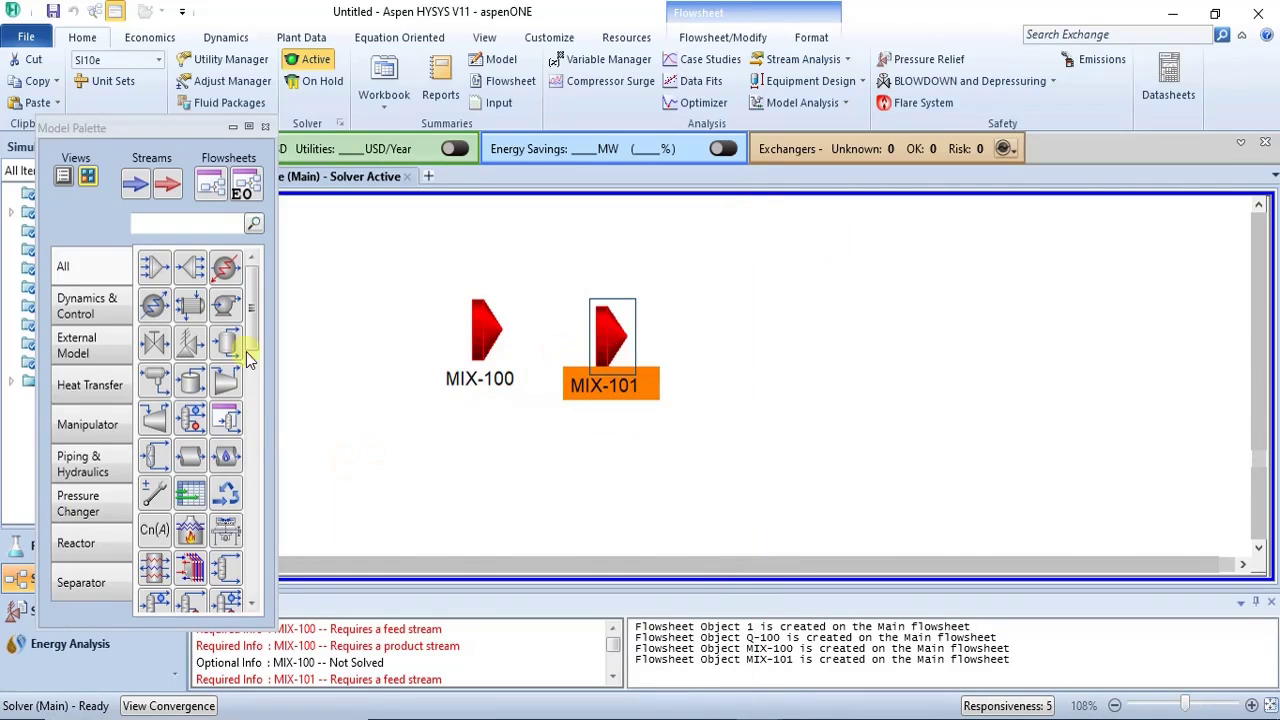
- Place a third mixer on the flowsheet to the right of the other two
click(157, 272)
drag(158, 275, 797, 400)
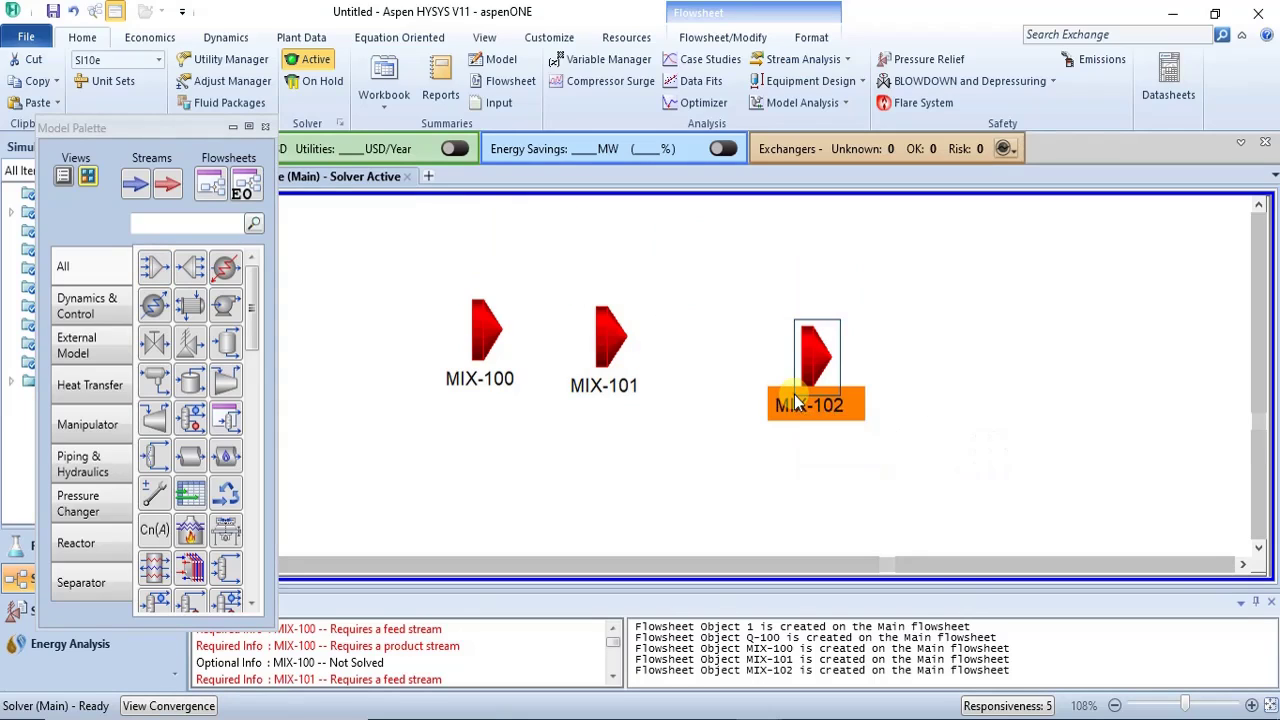
click(726, 392)
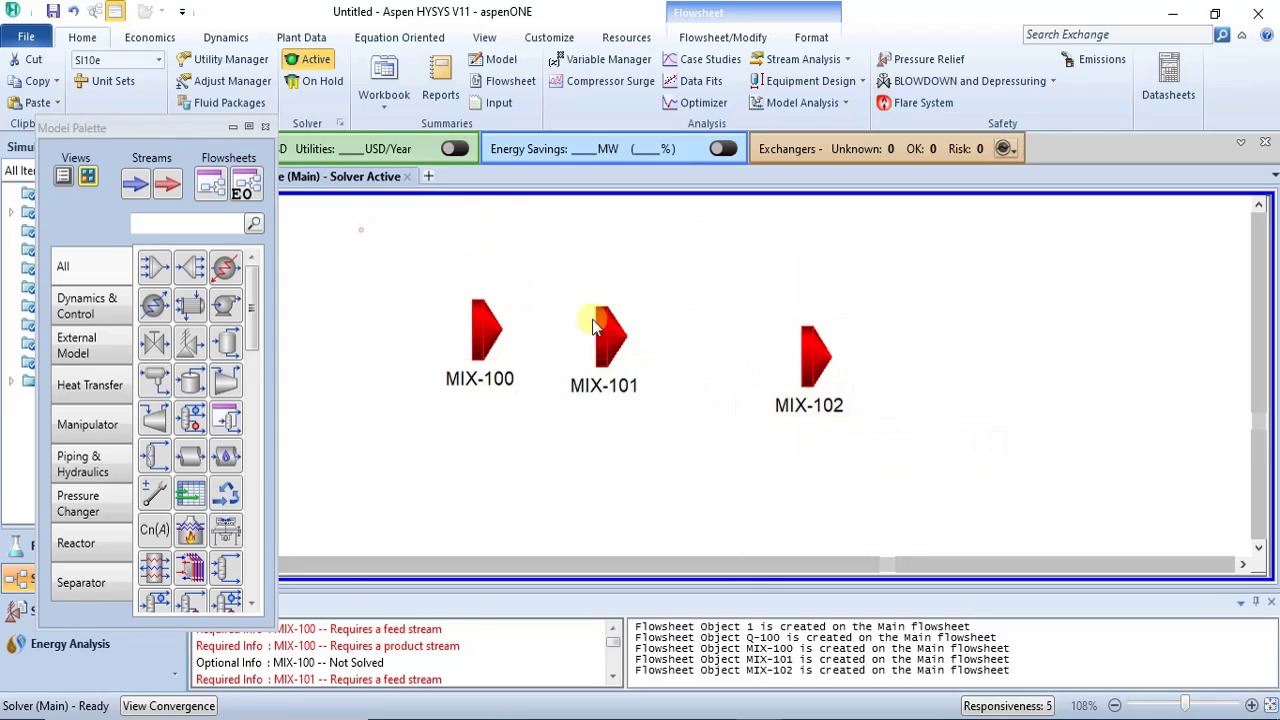
- Delete all three mixers from the flowsheet and dismiss the IObit Uninstaller notification
key(ctrl+a)
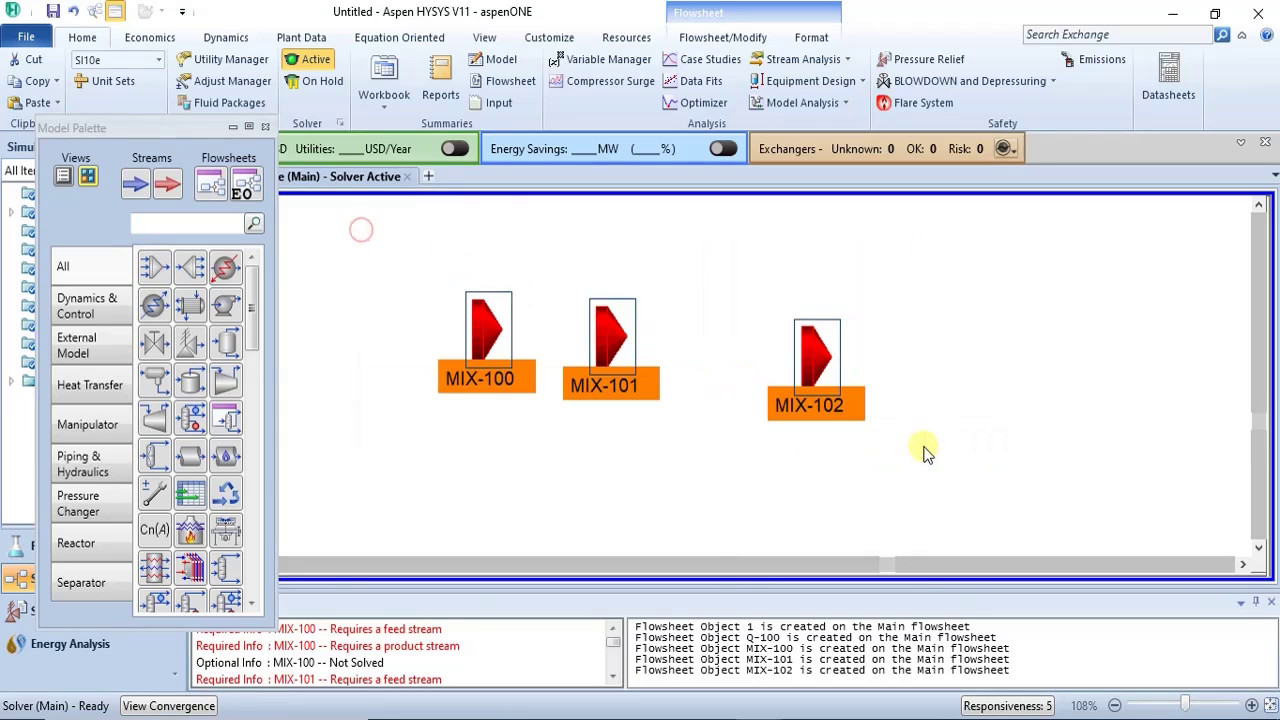
right_click(838, 402)
click(836, 540)
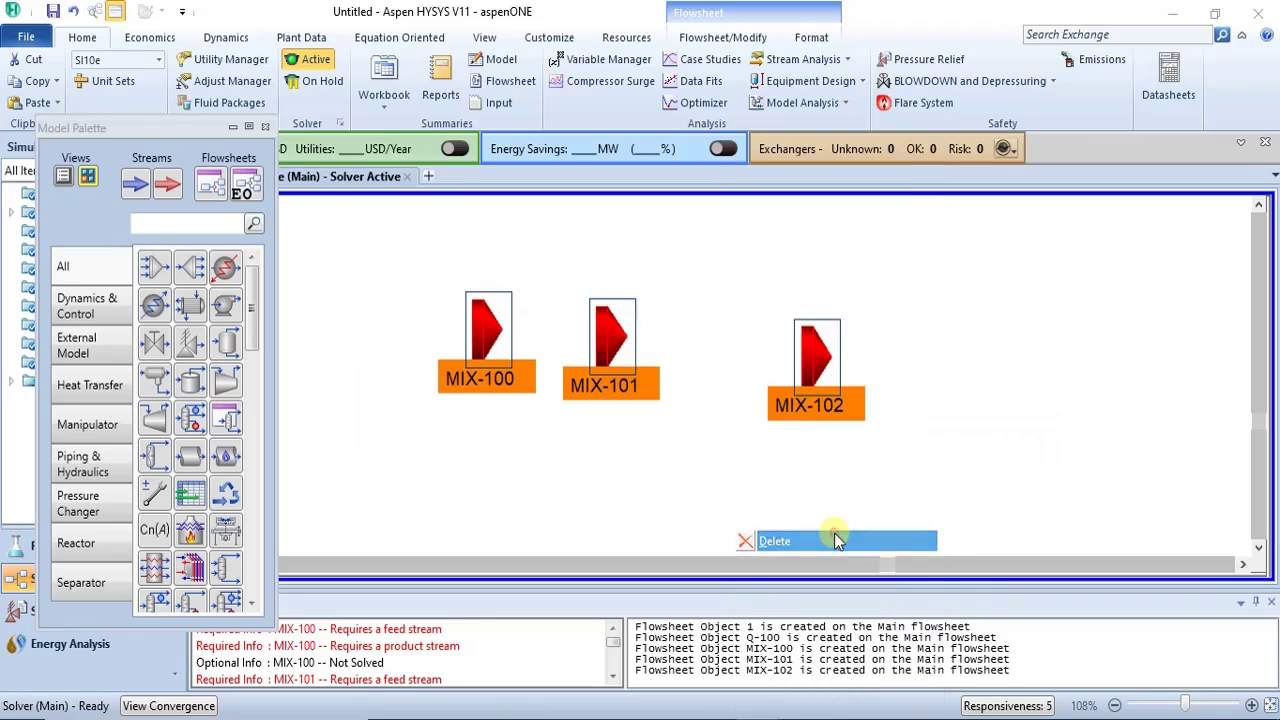
click(668, 440)
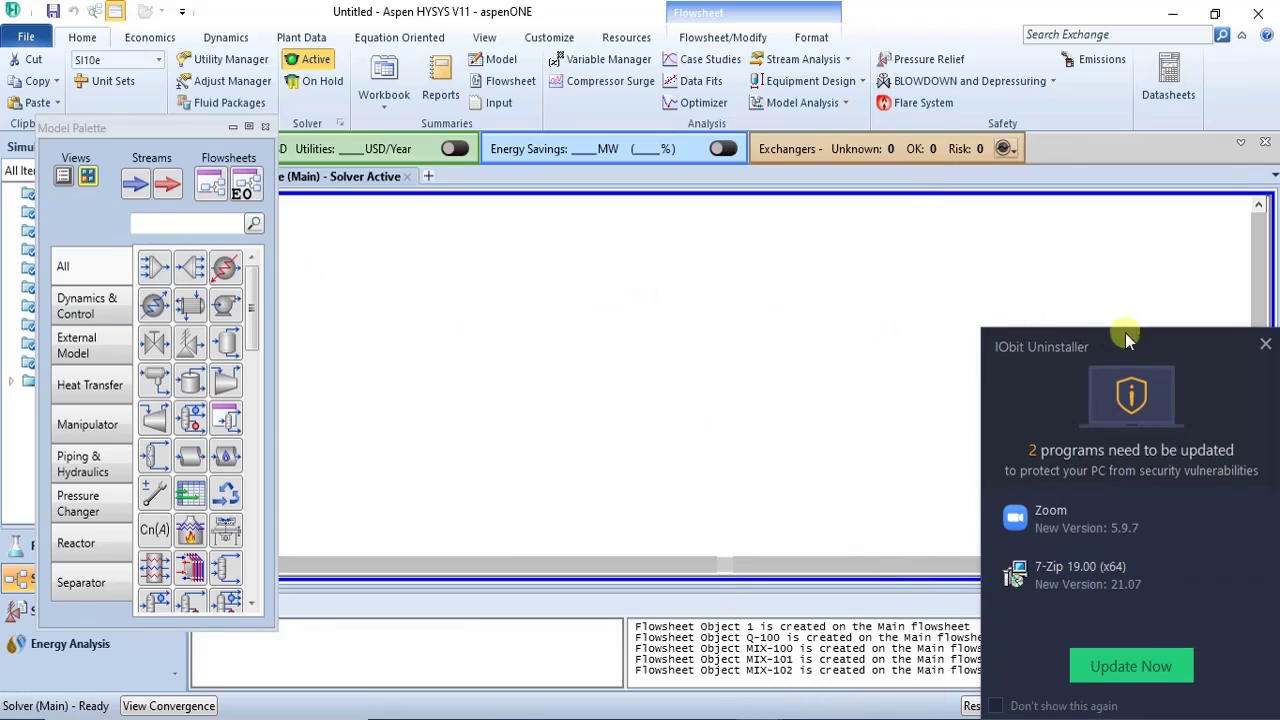
click(1263, 344)
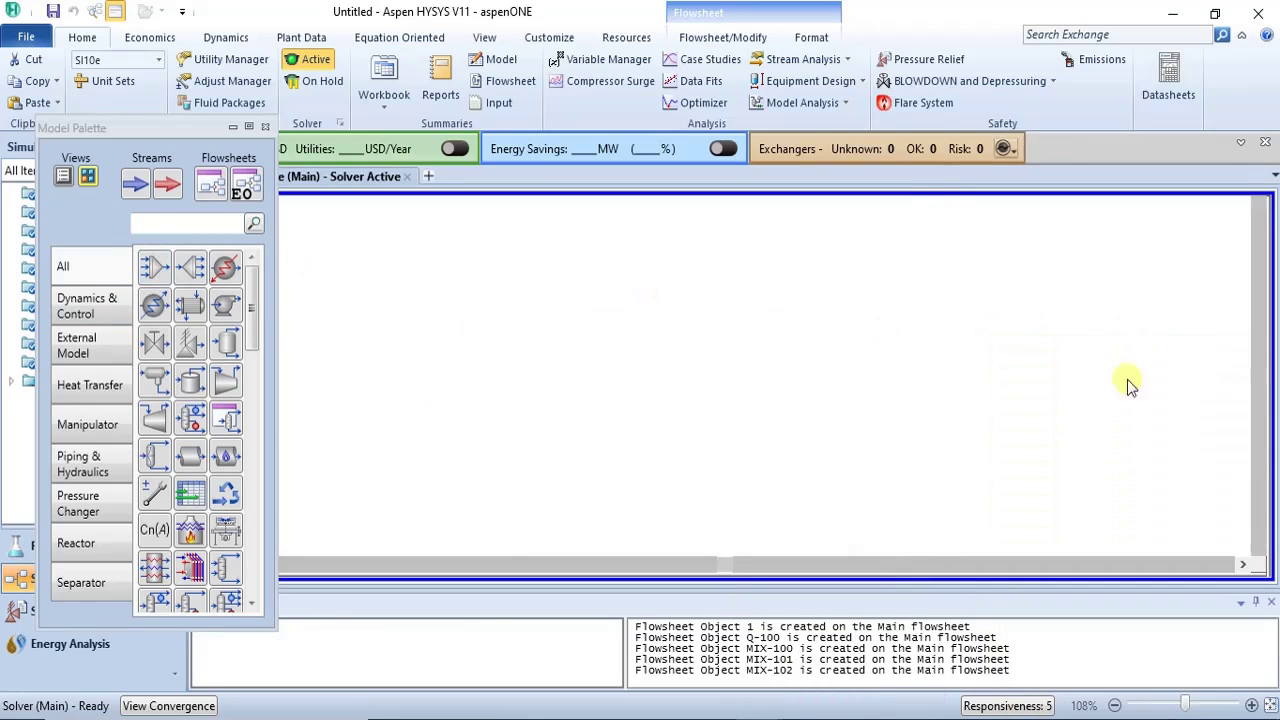
- Place a mixer on the empty flowsheet, add a second beside it and close its property window, and place a third farther right
click(152, 270)
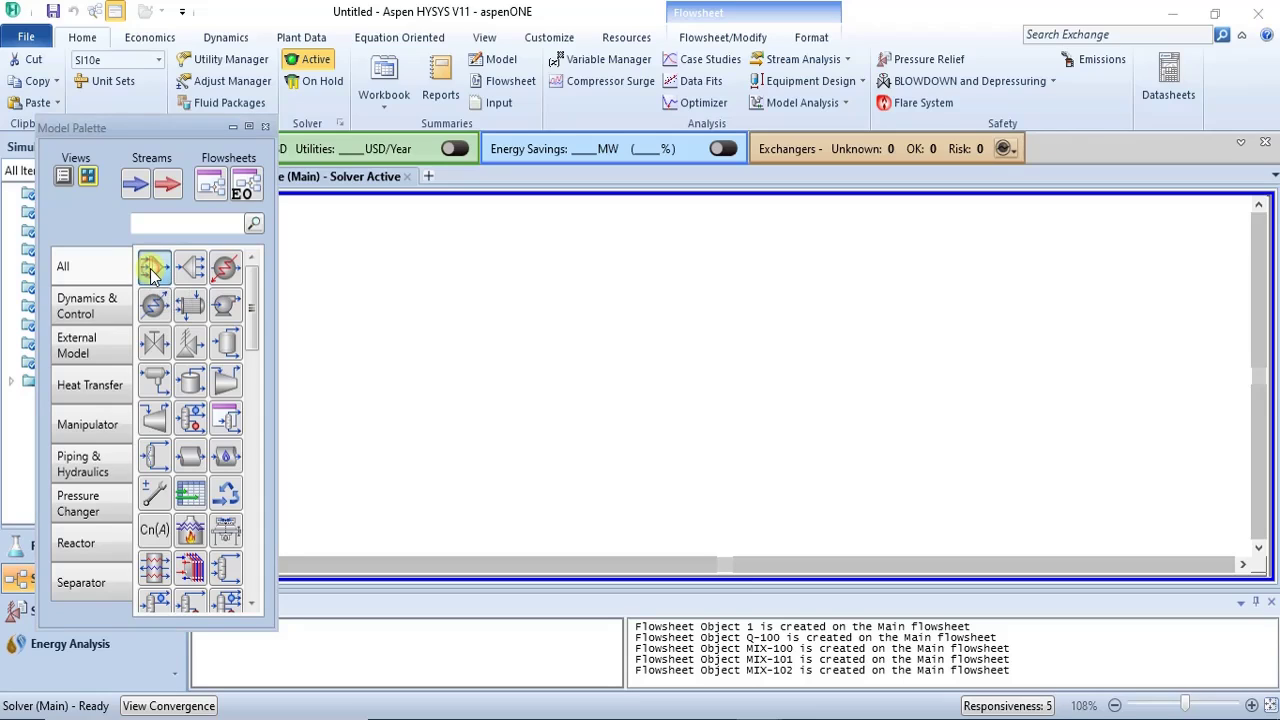
click(466, 374)
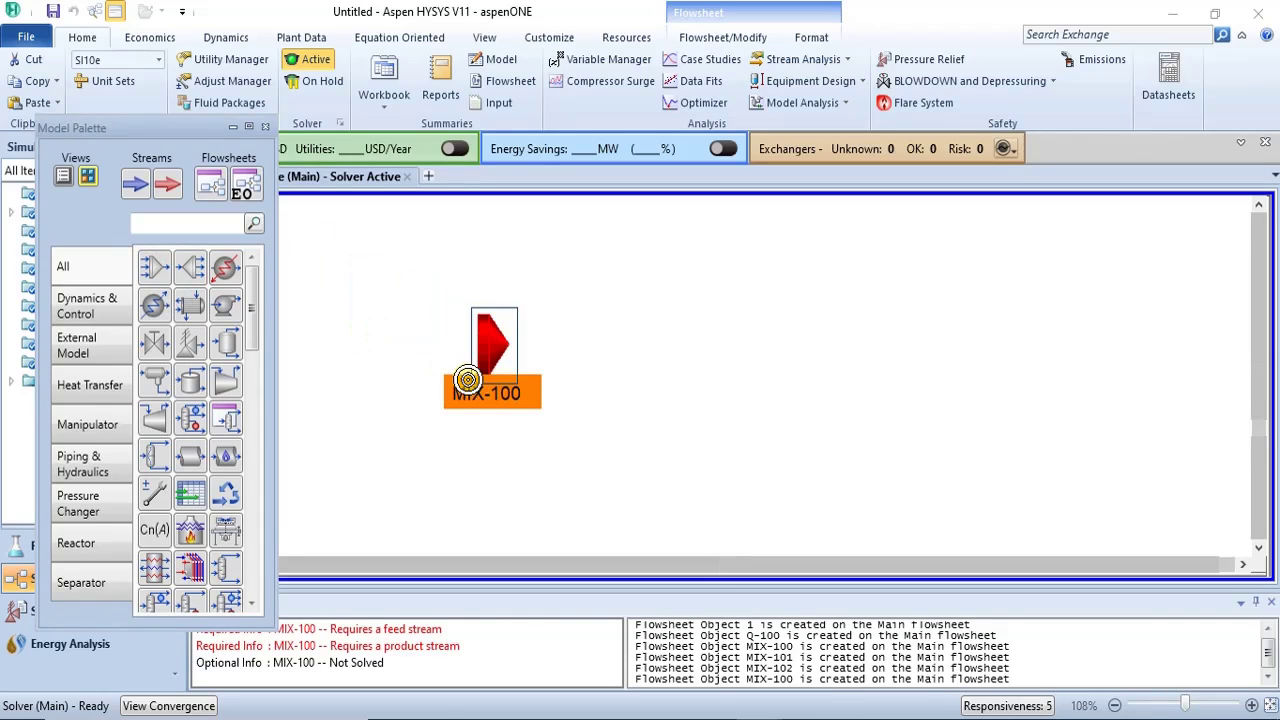
double_click(149, 263)
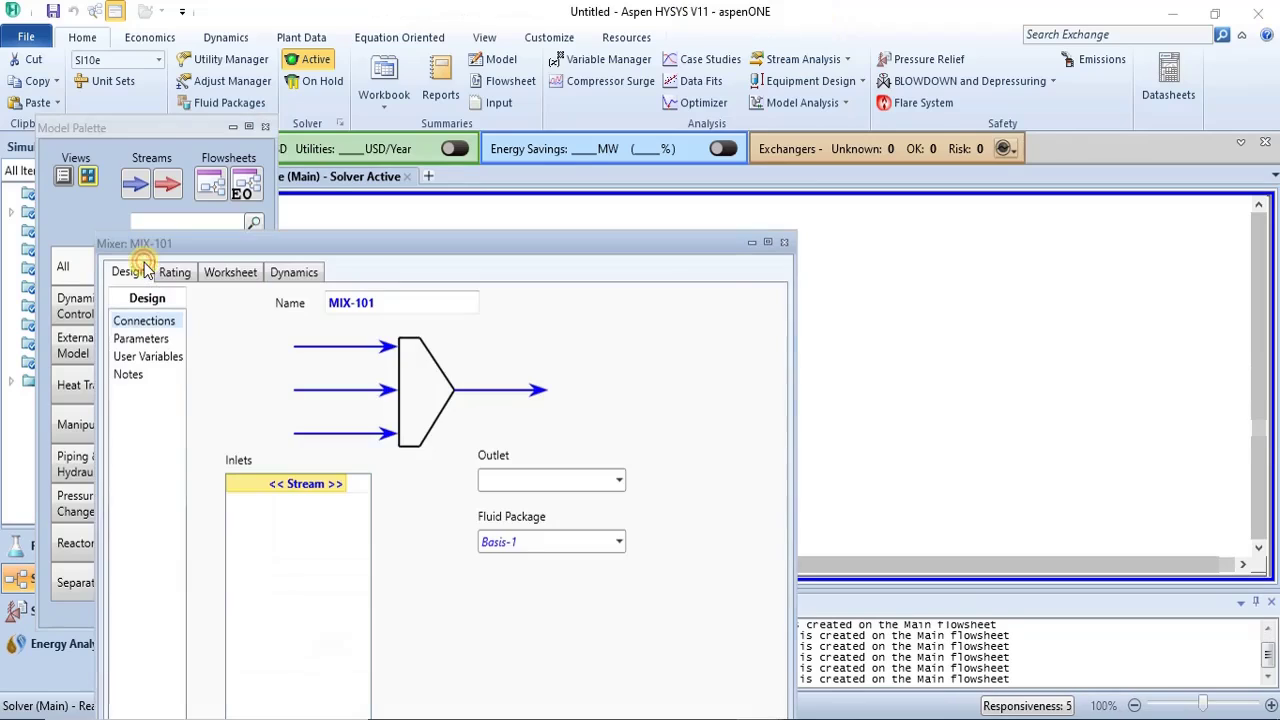
click(784, 243)
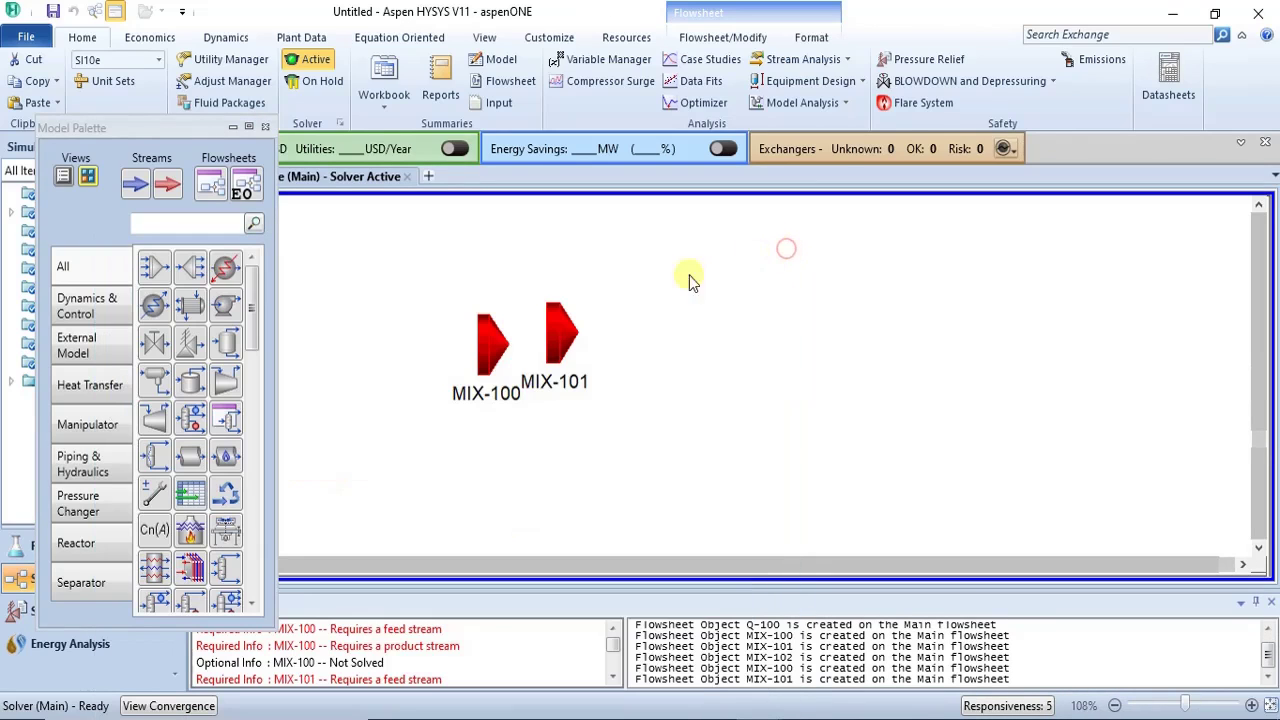
click(152, 265)
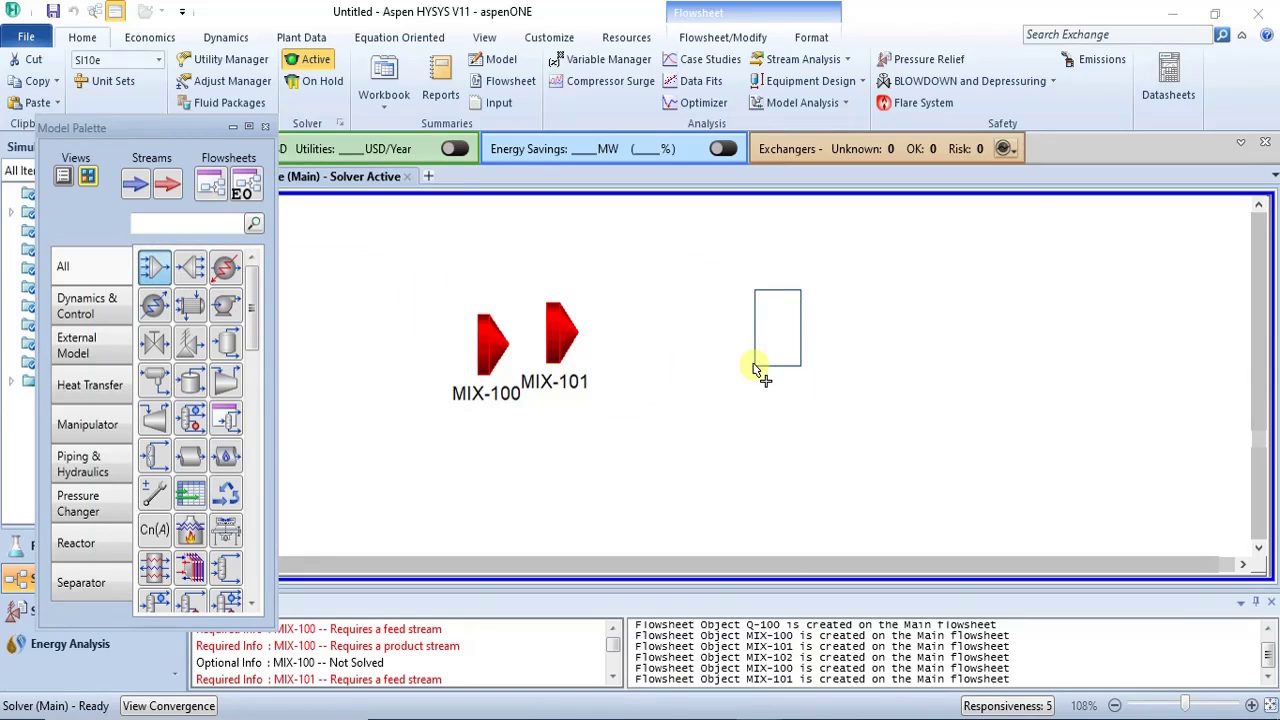
click(757, 369)
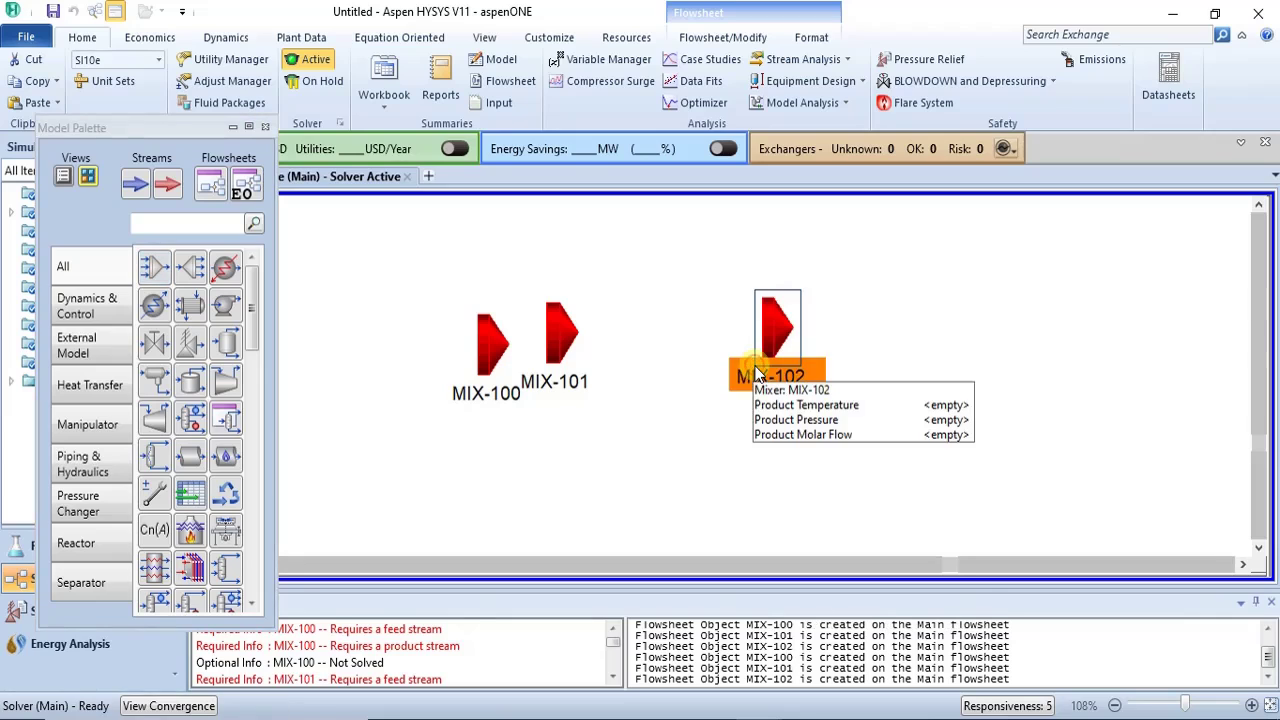
click(697, 349)
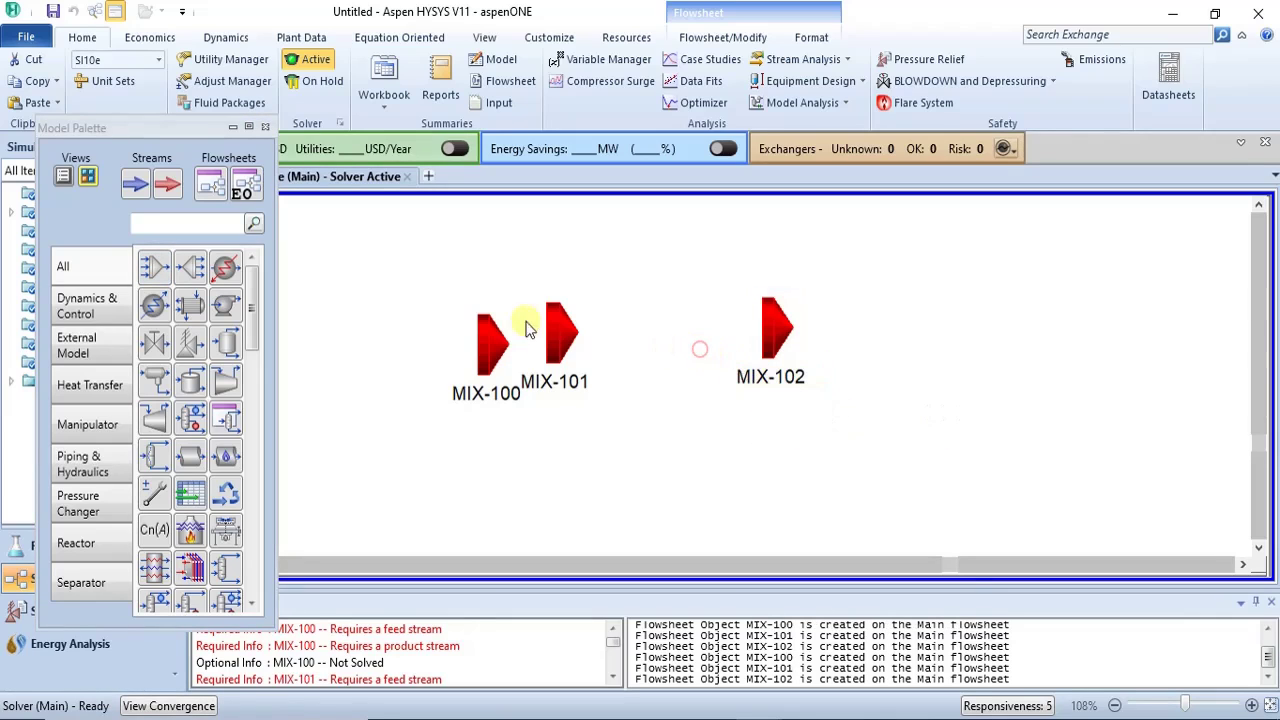
- Select the three newly placed mixers together and delete them from the flowsheet
drag(427, 278, 866, 428)
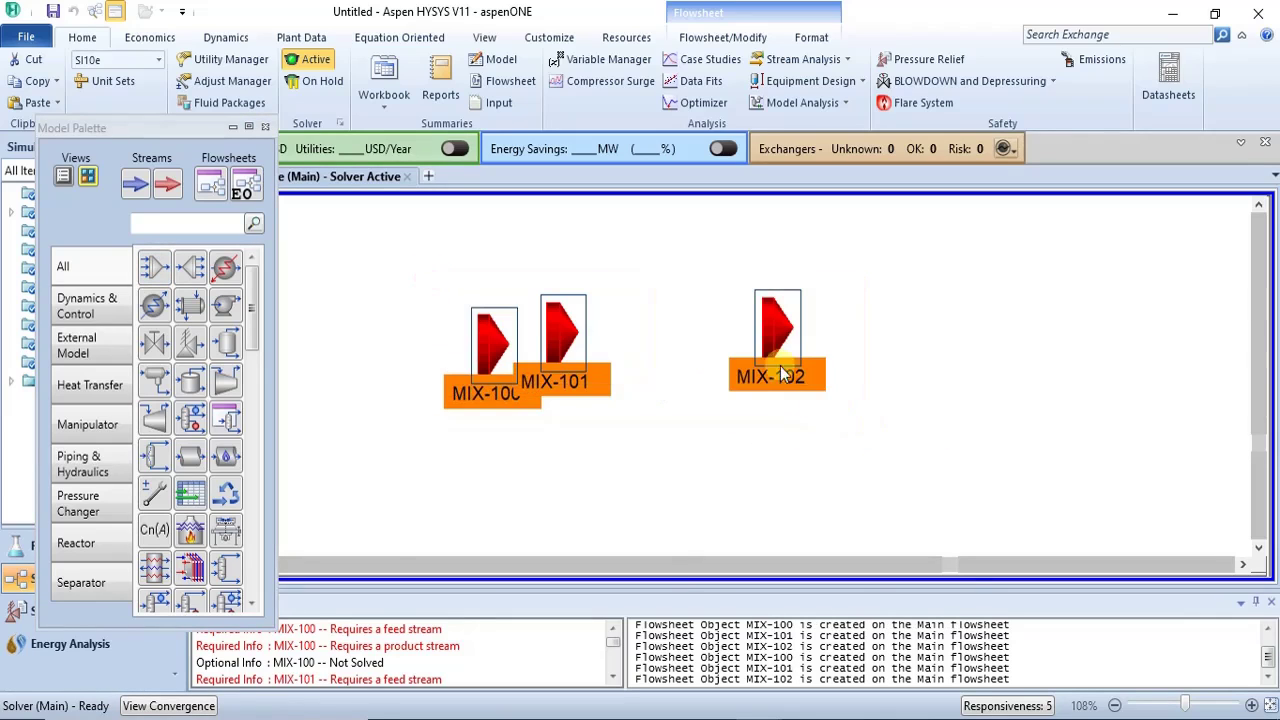
right_click(771, 379)
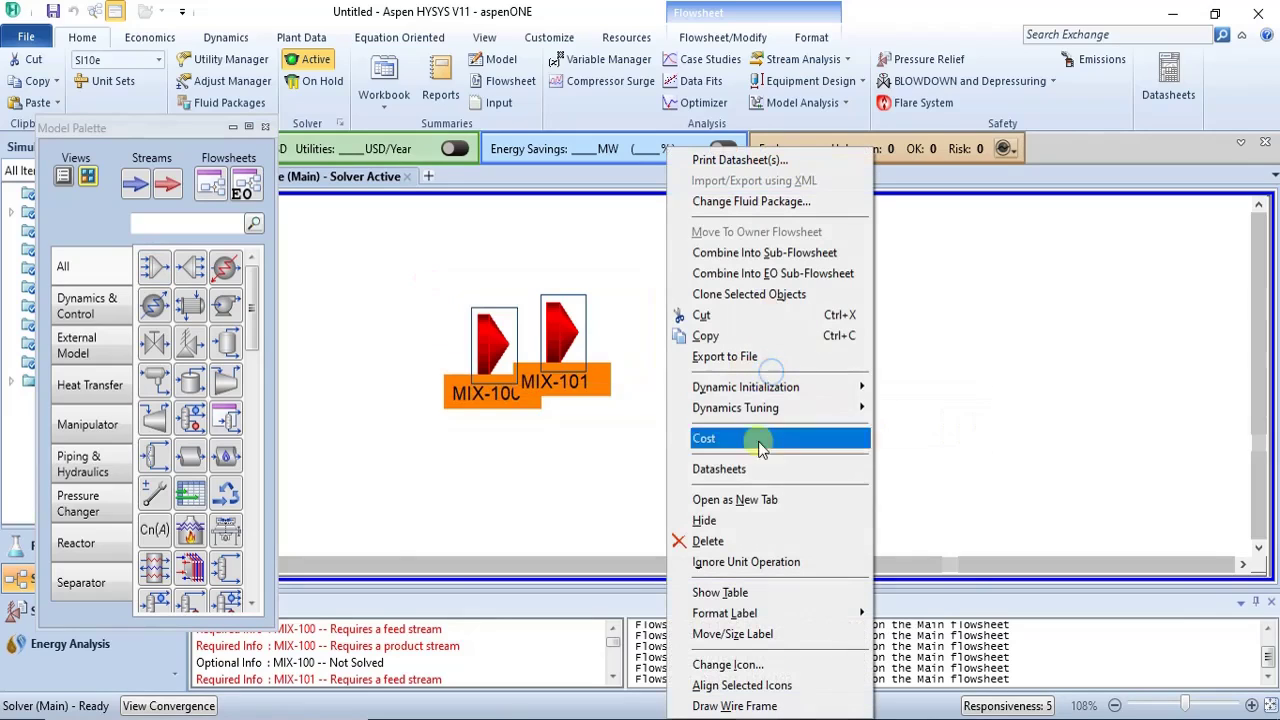
click(755, 541)
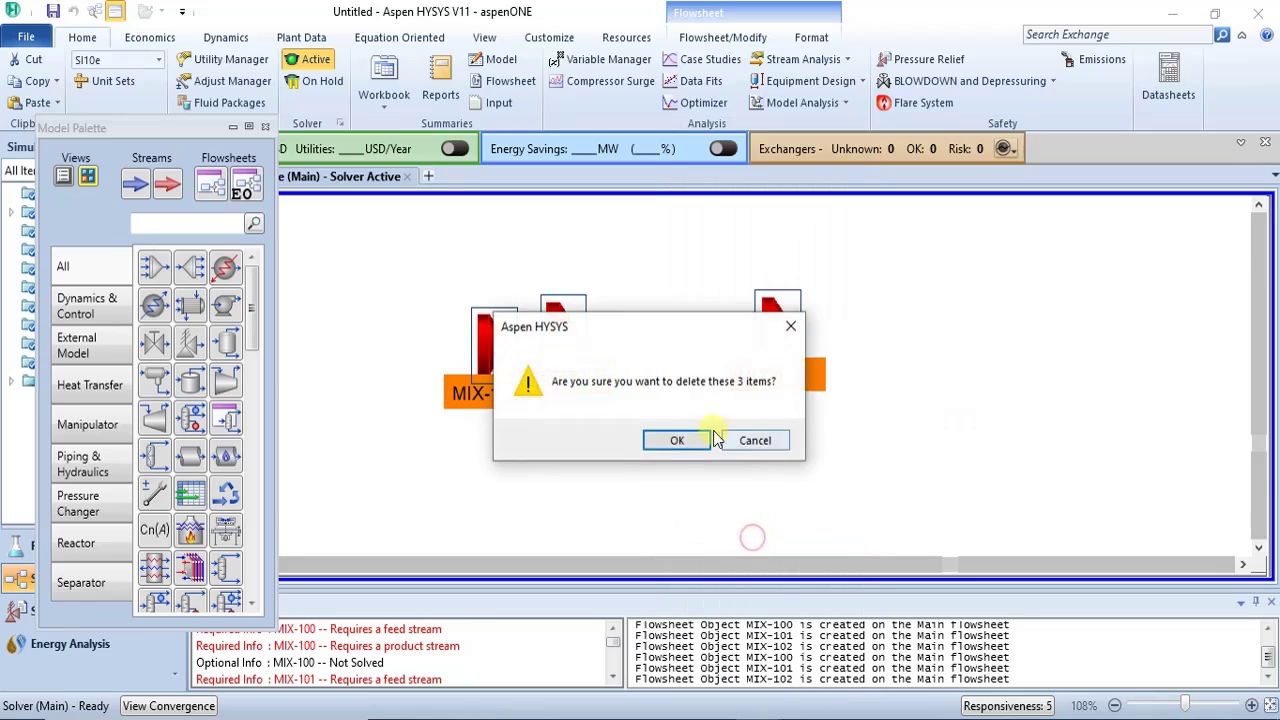
click(666, 436)
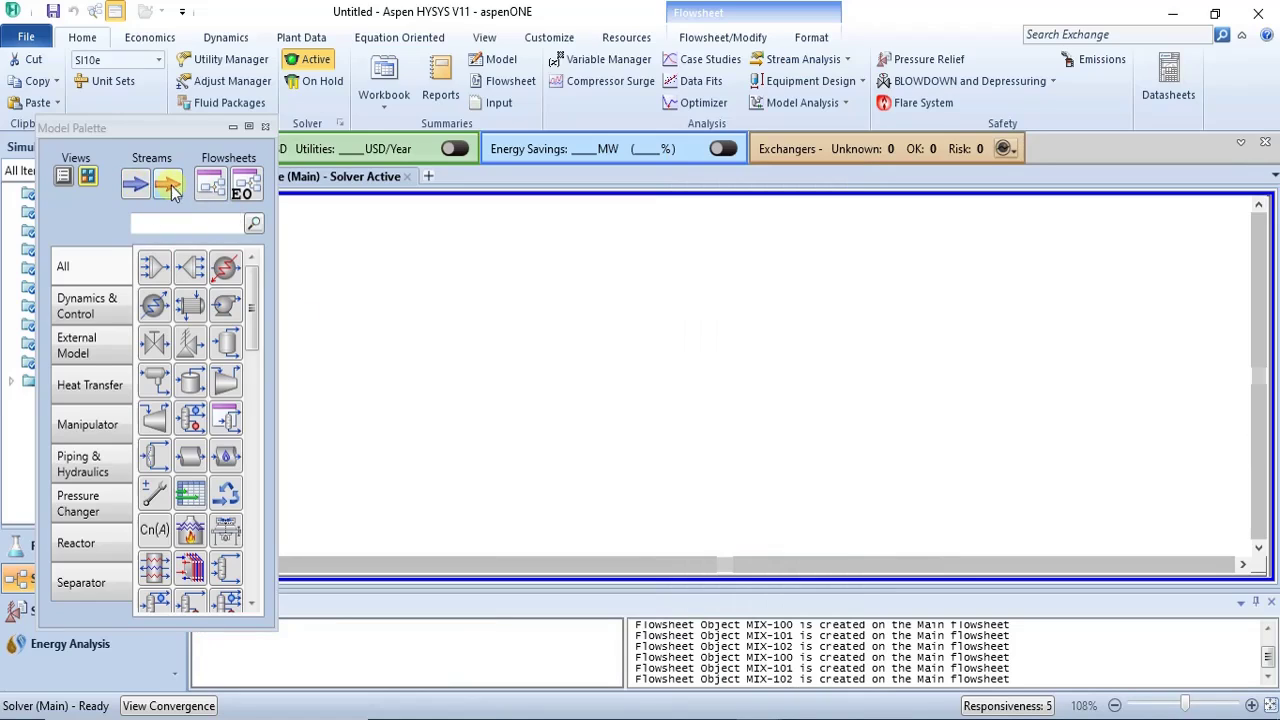
- Place an energy stream on the flowsheet, add a second one beside it and close its property window
drag(166, 190, 400, 308)
click(351, 249)
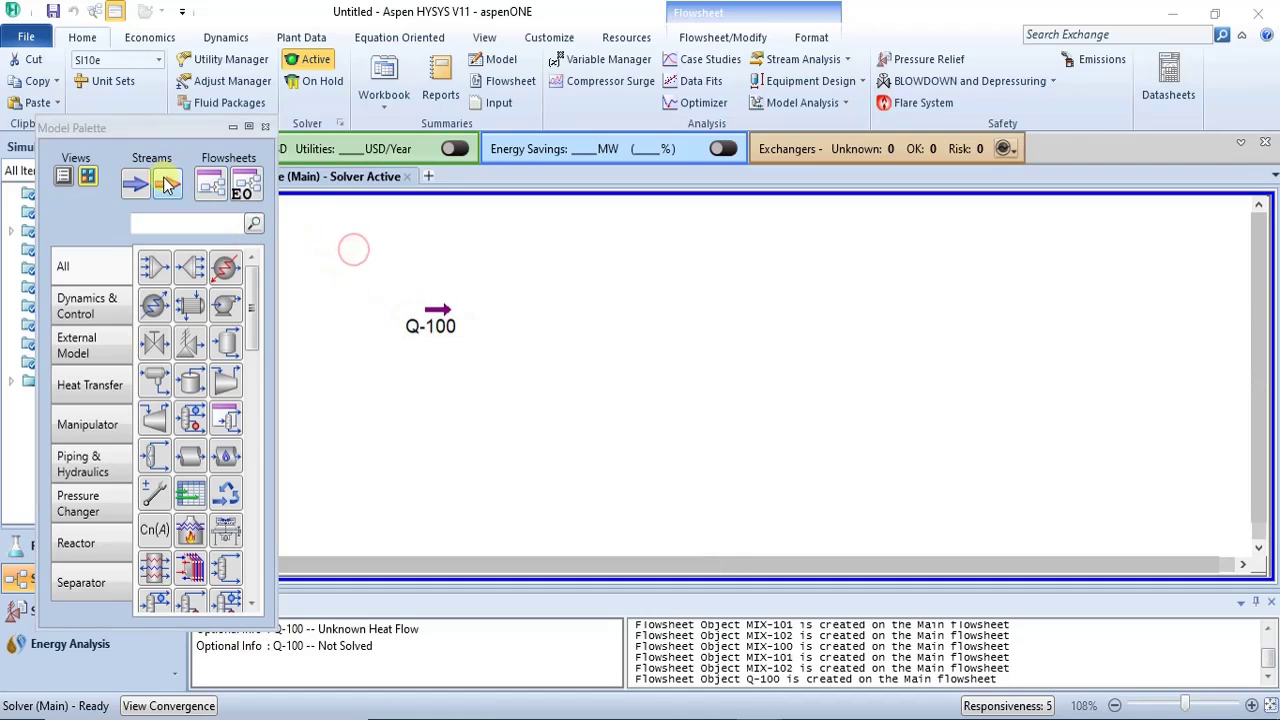
double_click(167, 185)
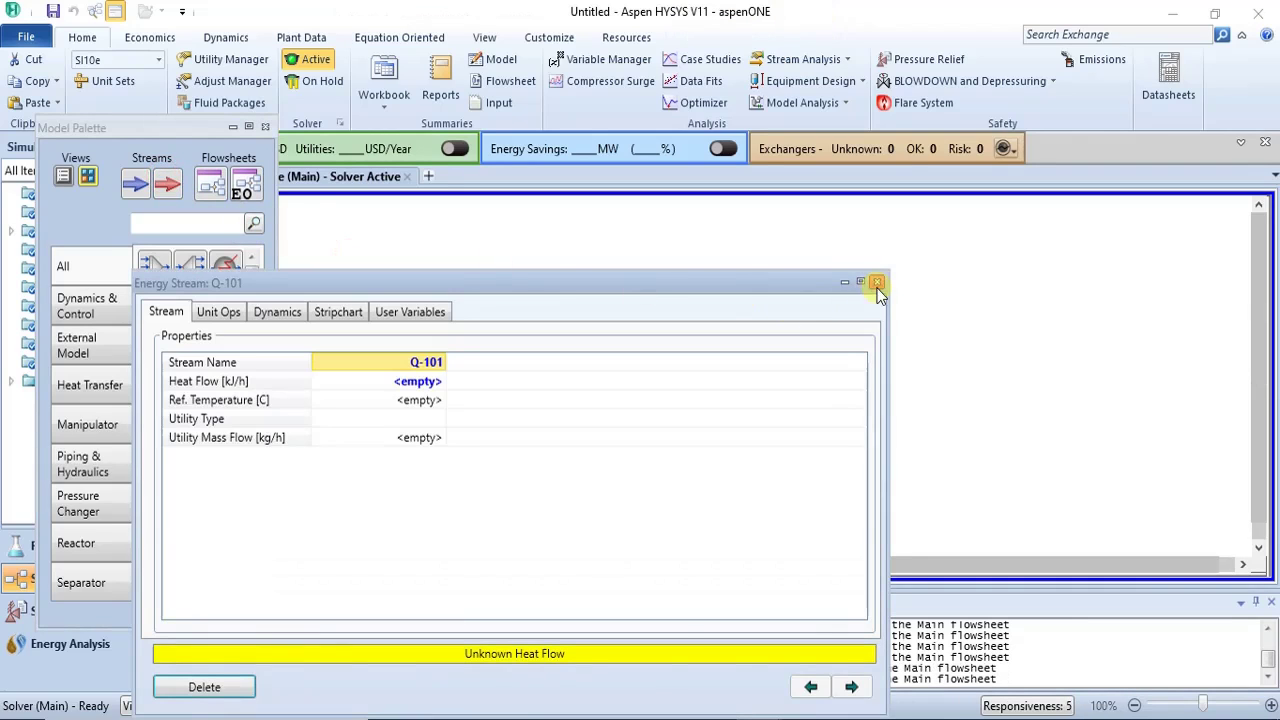
click(877, 285)
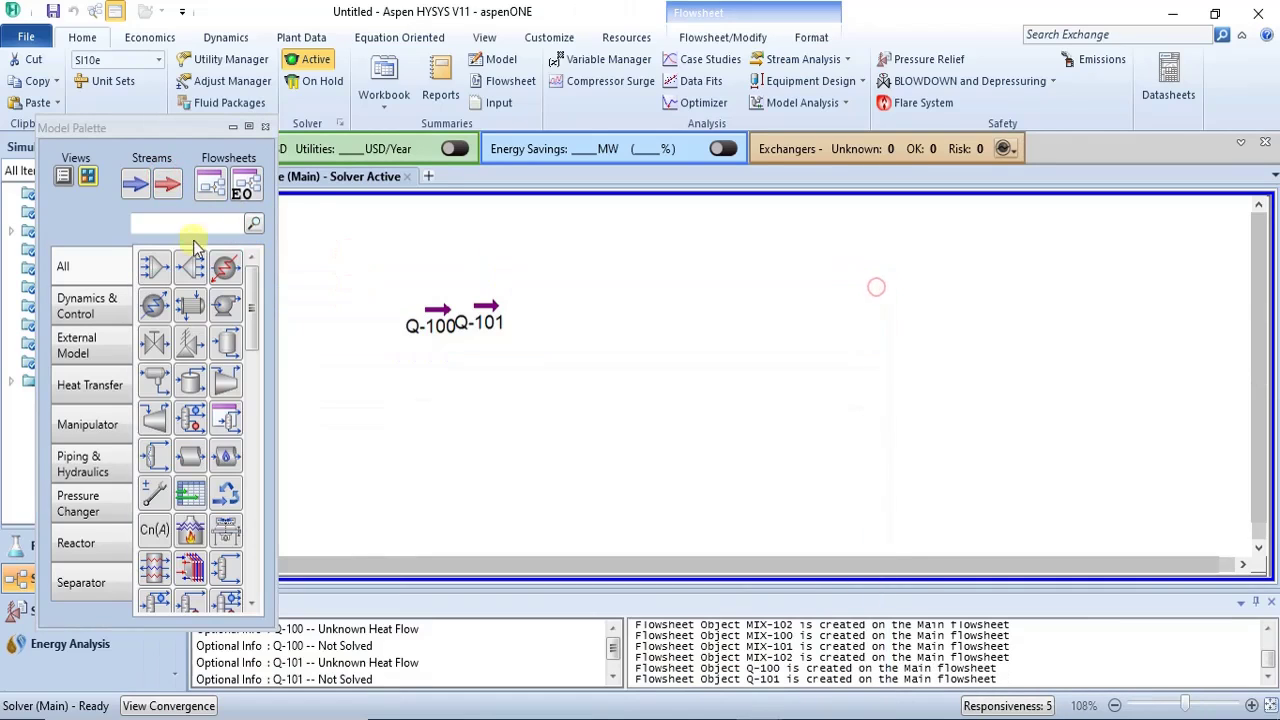
- Place a material stream on the flowsheet below the two energy streams
click(135, 187)
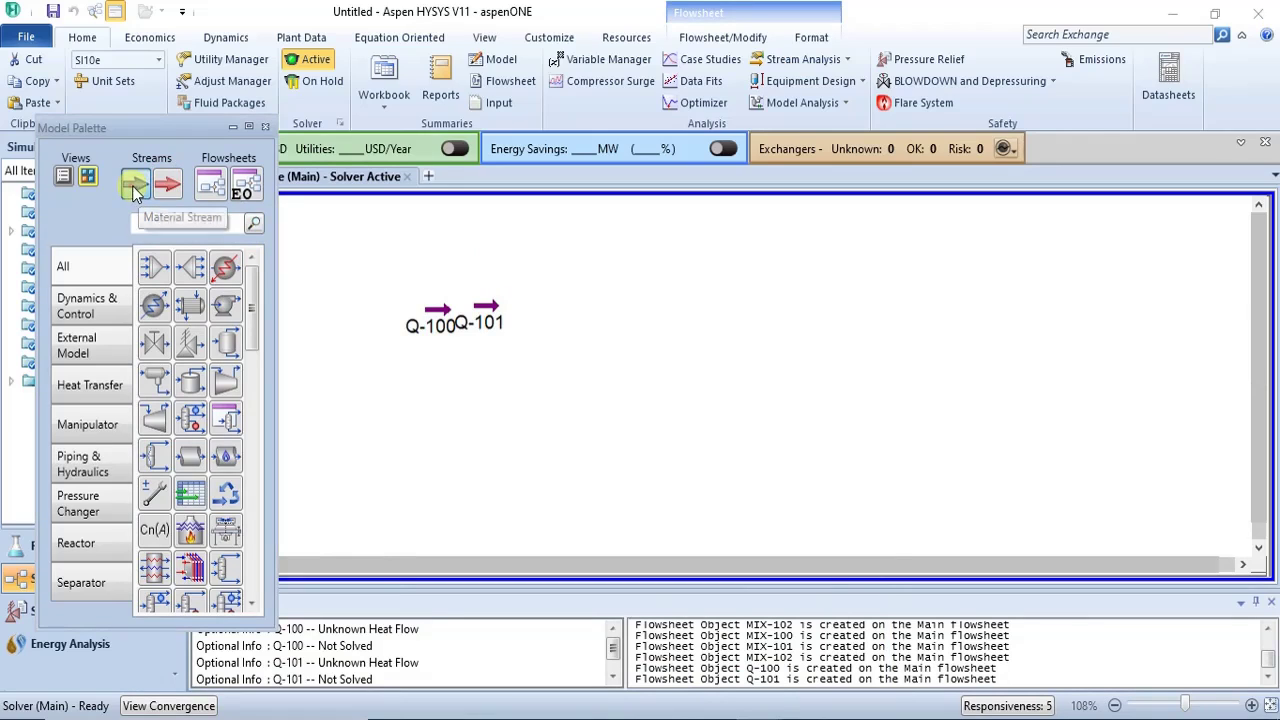
click(563, 381)
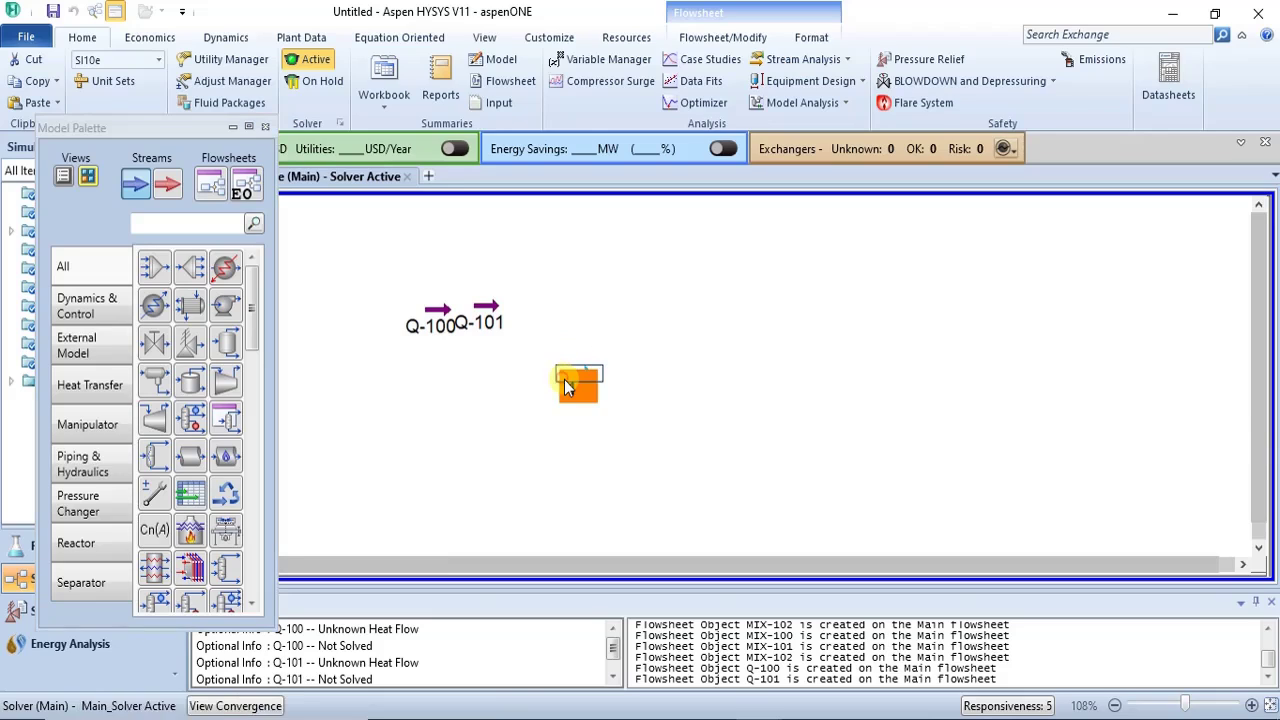
click(601, 419)
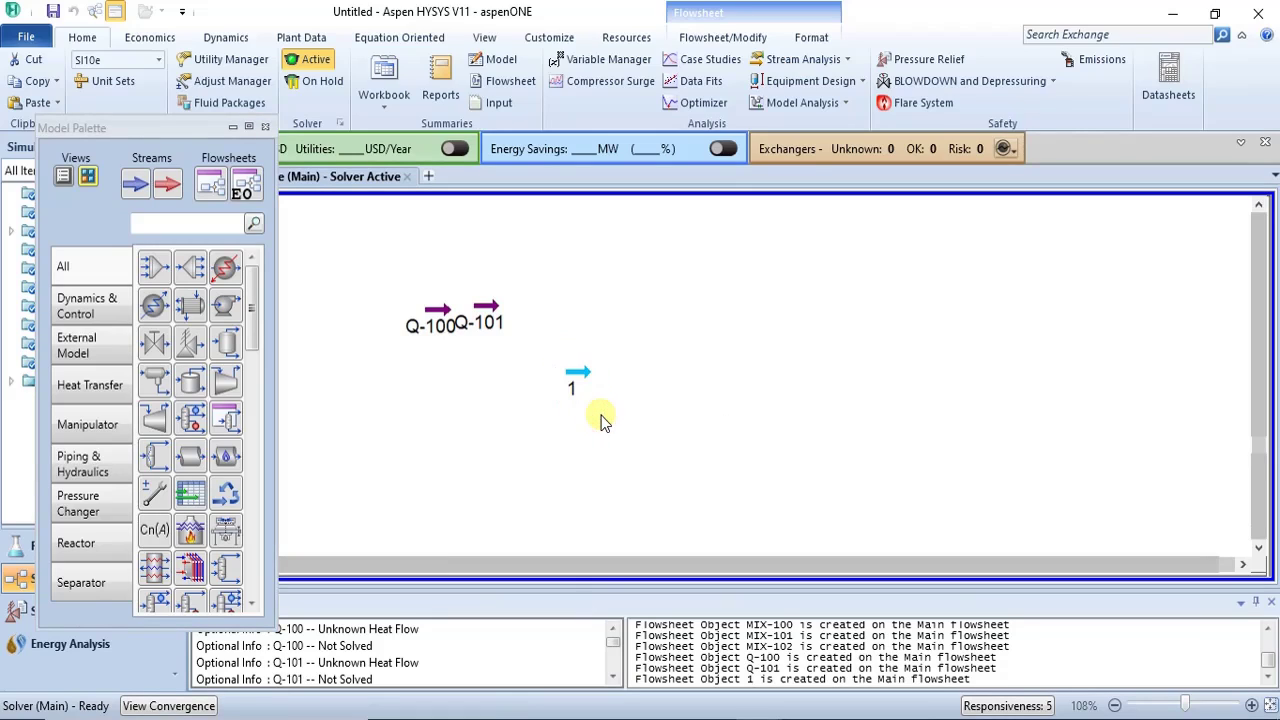
- Delete the two energy streams and the material stream from the flowsheet together
drag(372, 272, 643, 429)
right_click(590, 393)
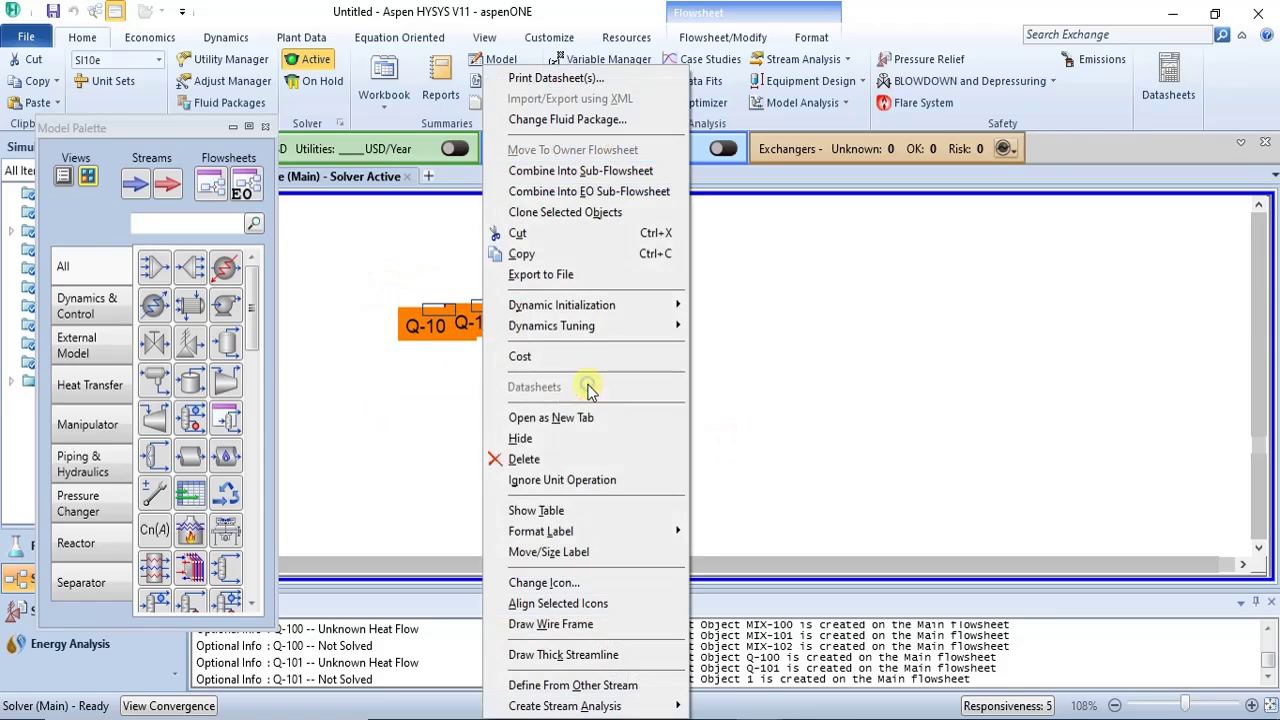
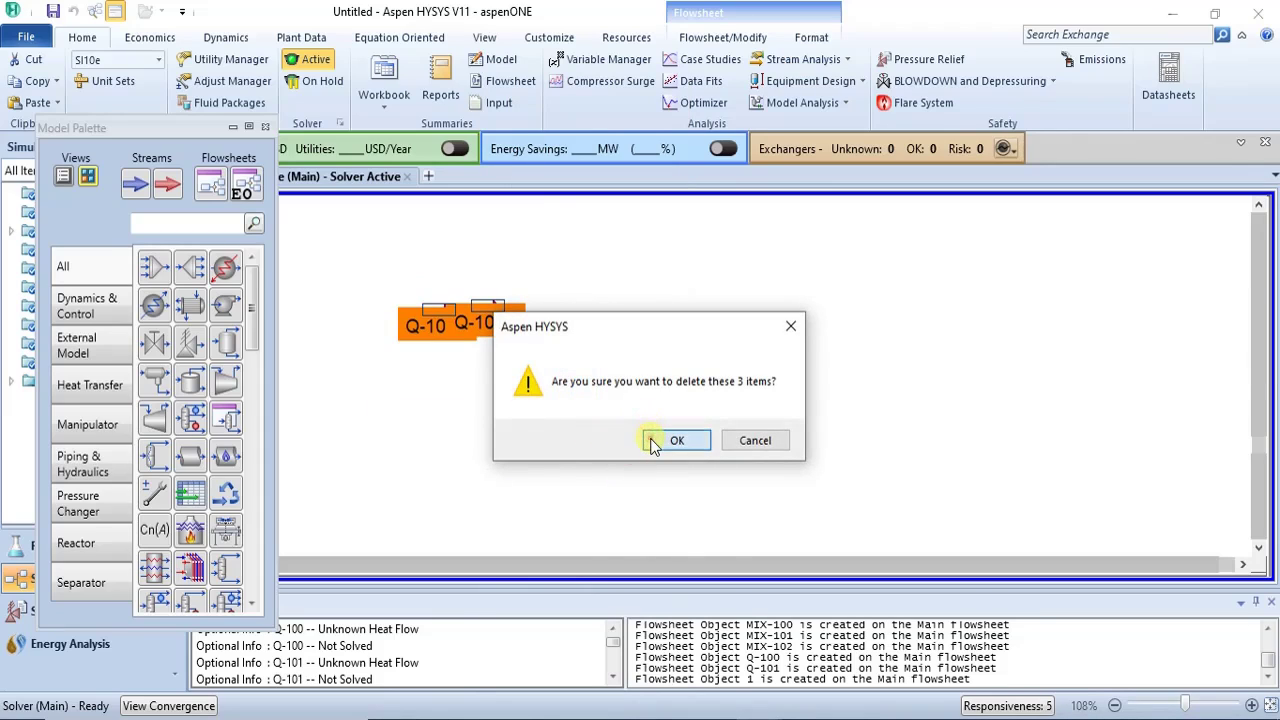
click(654, 441)
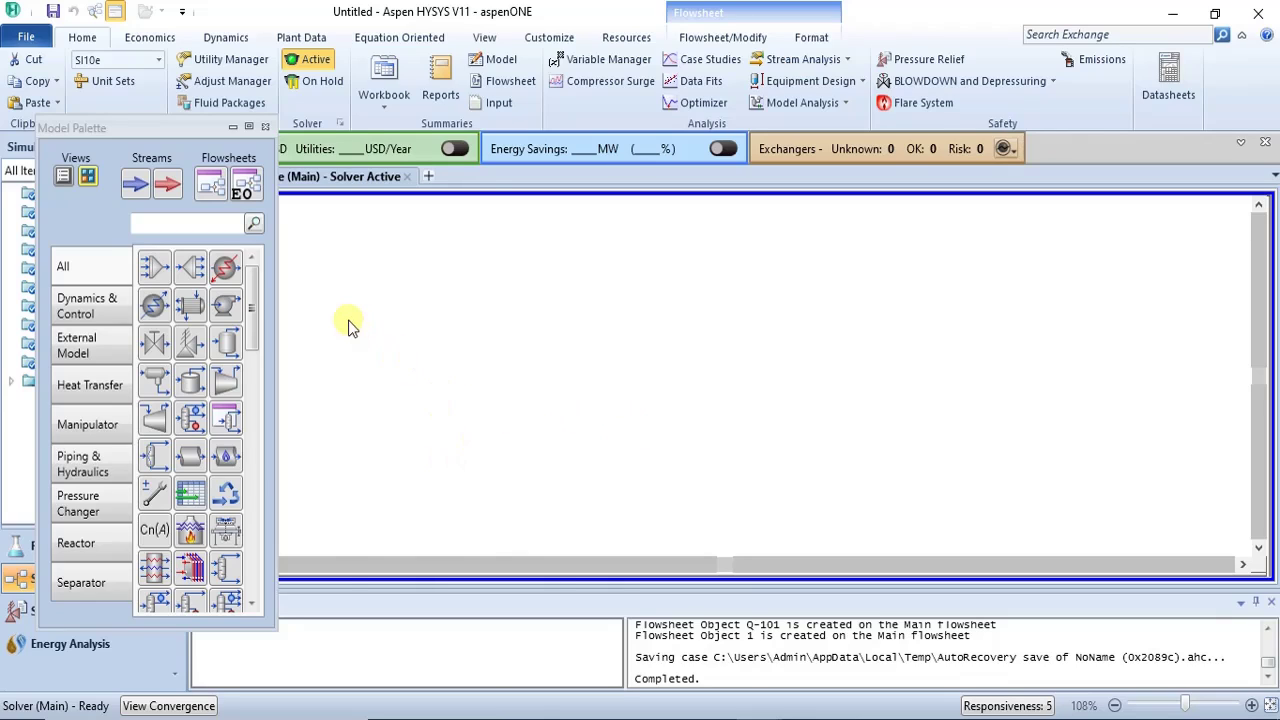
- Close the Model Palette and switch to the Properties environment
click(266, 127)
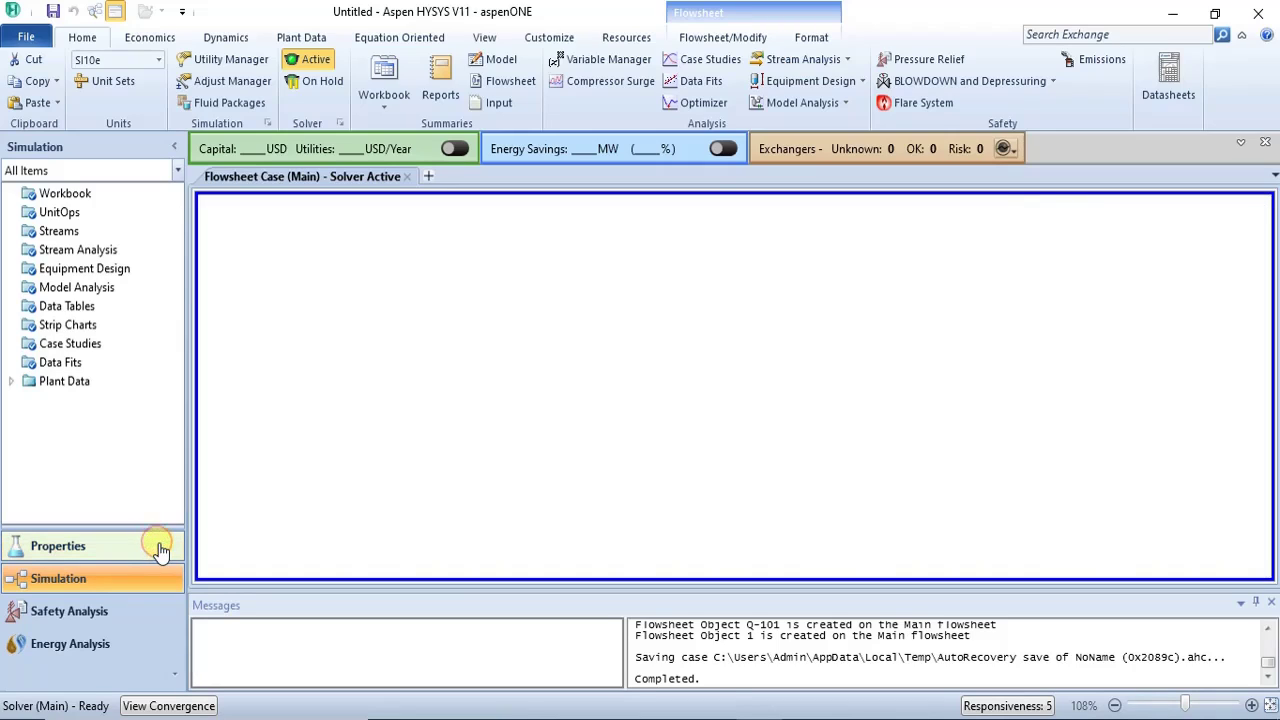
click(160, 550)
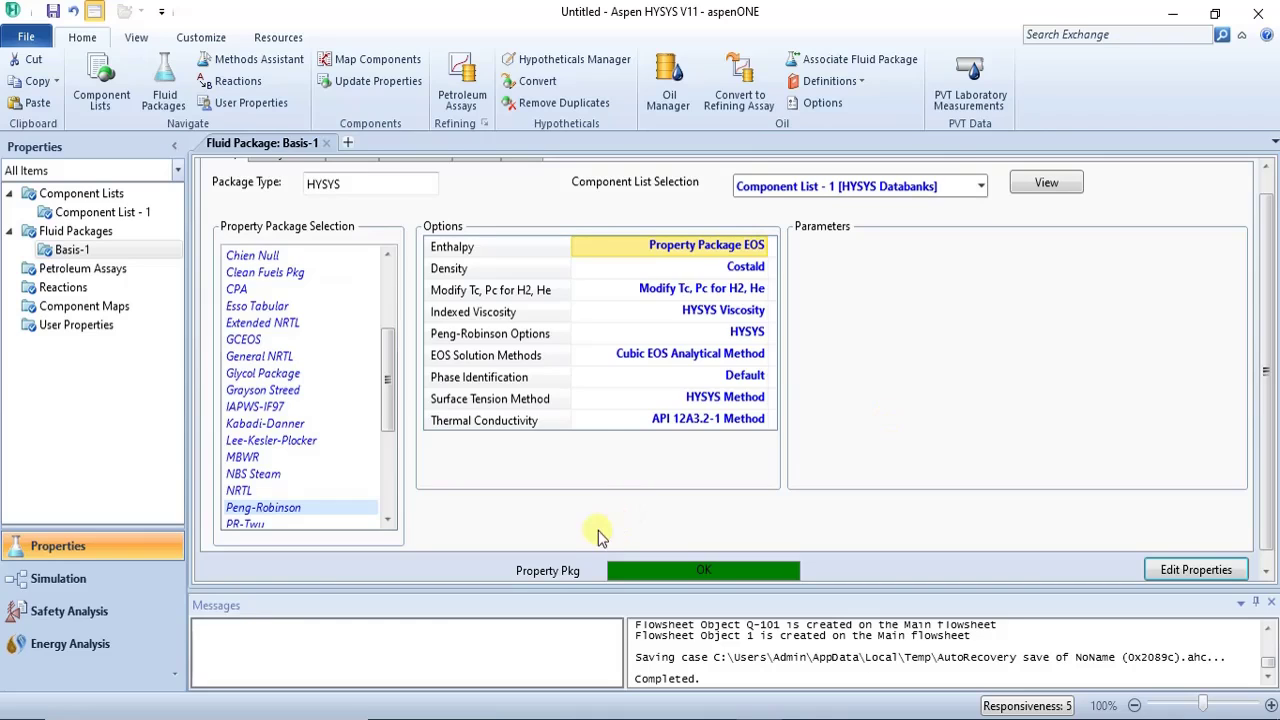
- Switch to the Simulation environment, view the list of available unit sets and set the solver to Active
click(144, 586)
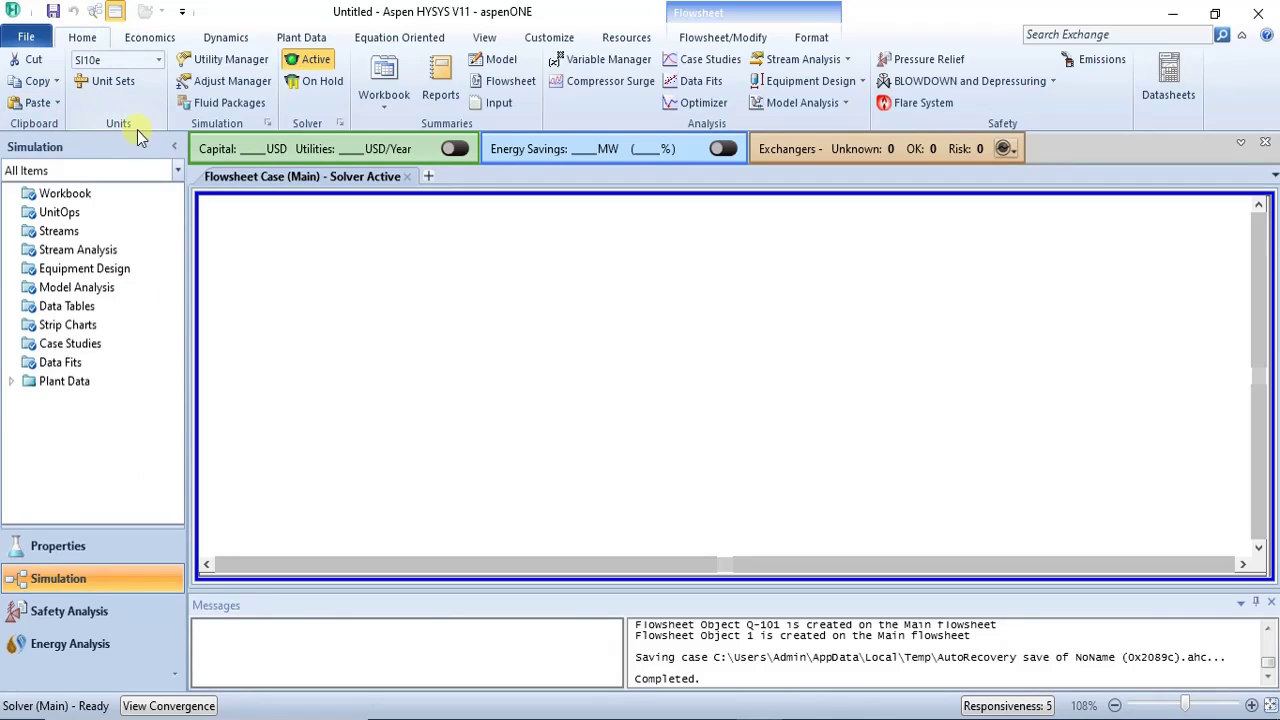
click(160, 60)
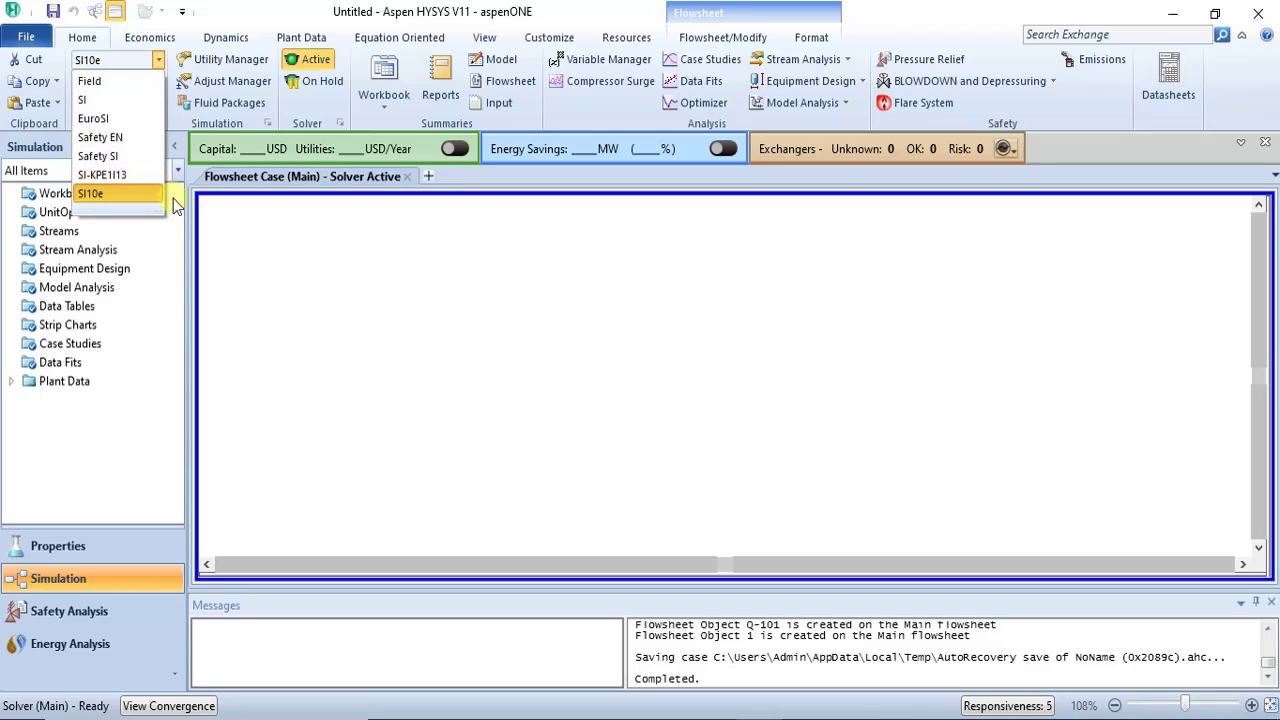
click(243, 229)
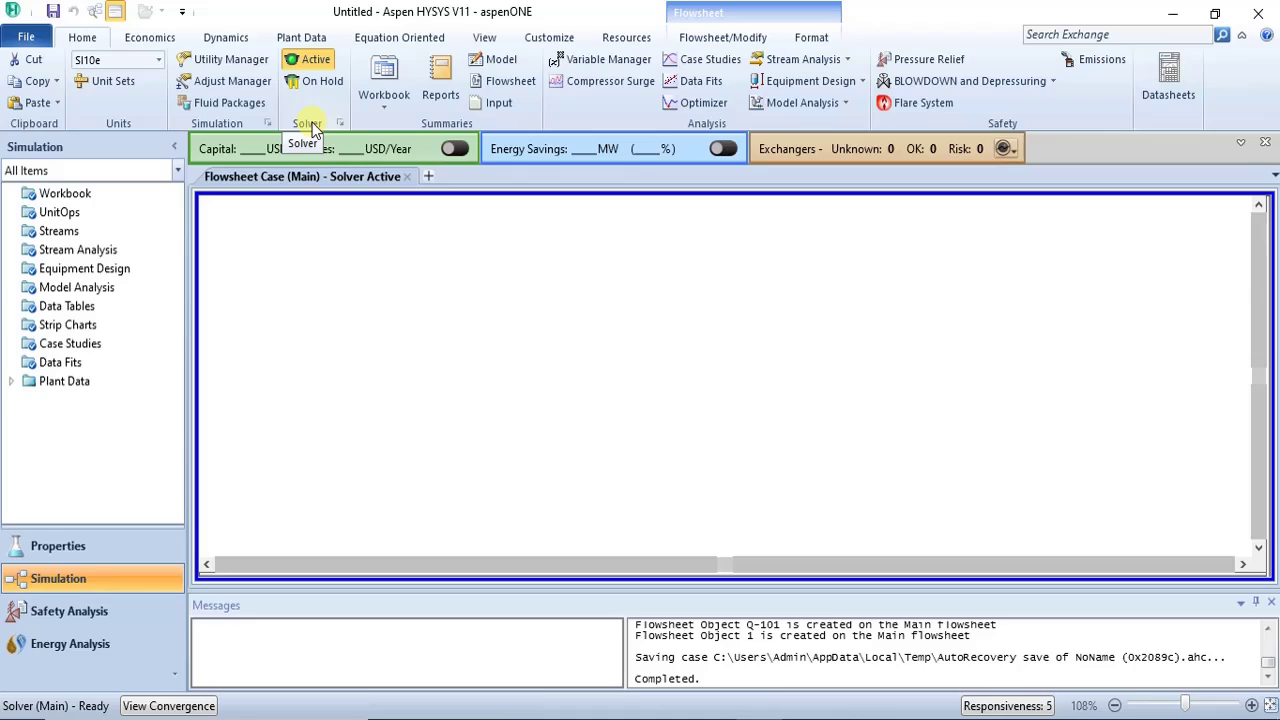
click(316, 68)
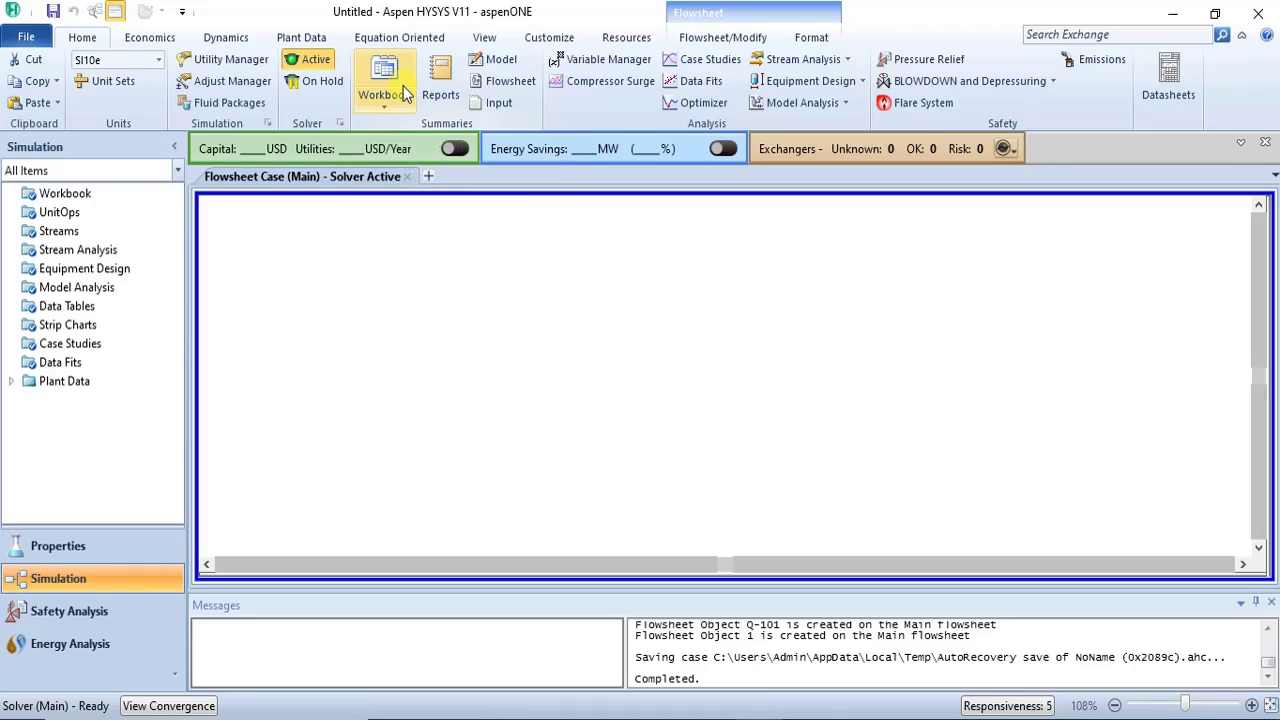
- Open the Flowsheet Summary to view its flowsheet-wide mass balance page, and close it again
click(514, 80)
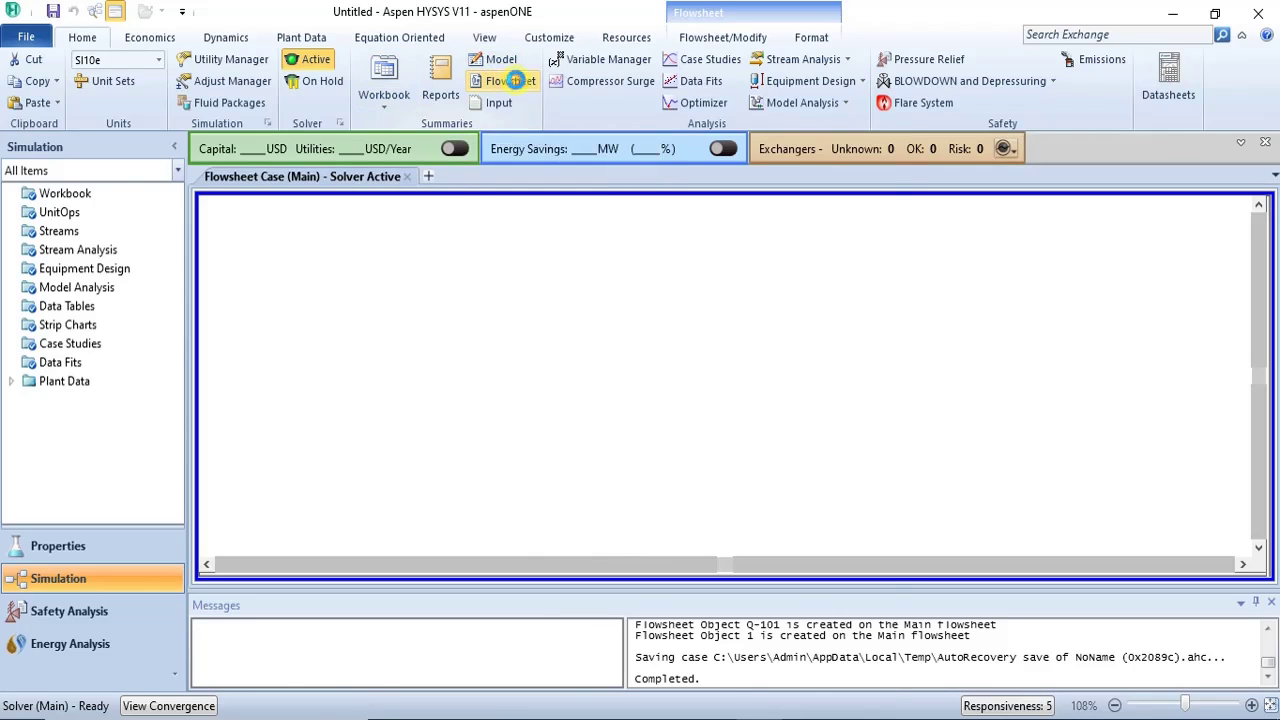
drag(502, 157, 528, 90)
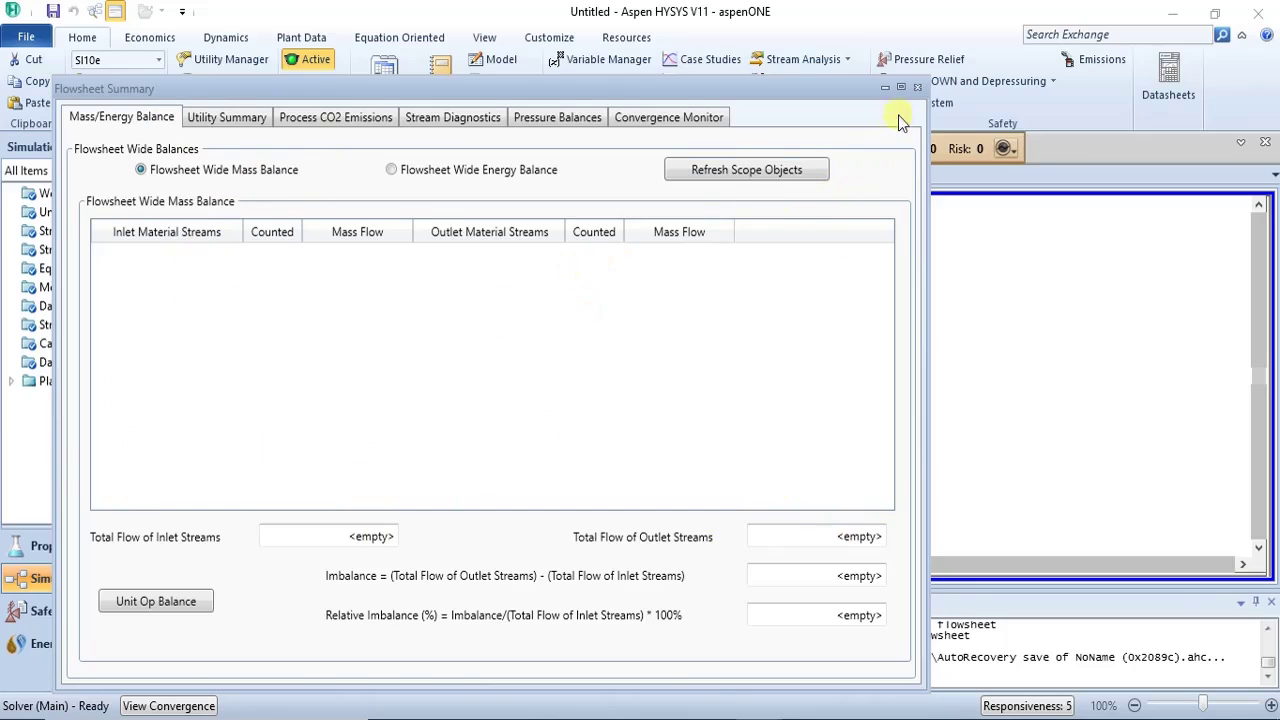
click(917, 88)
click(636, 292)
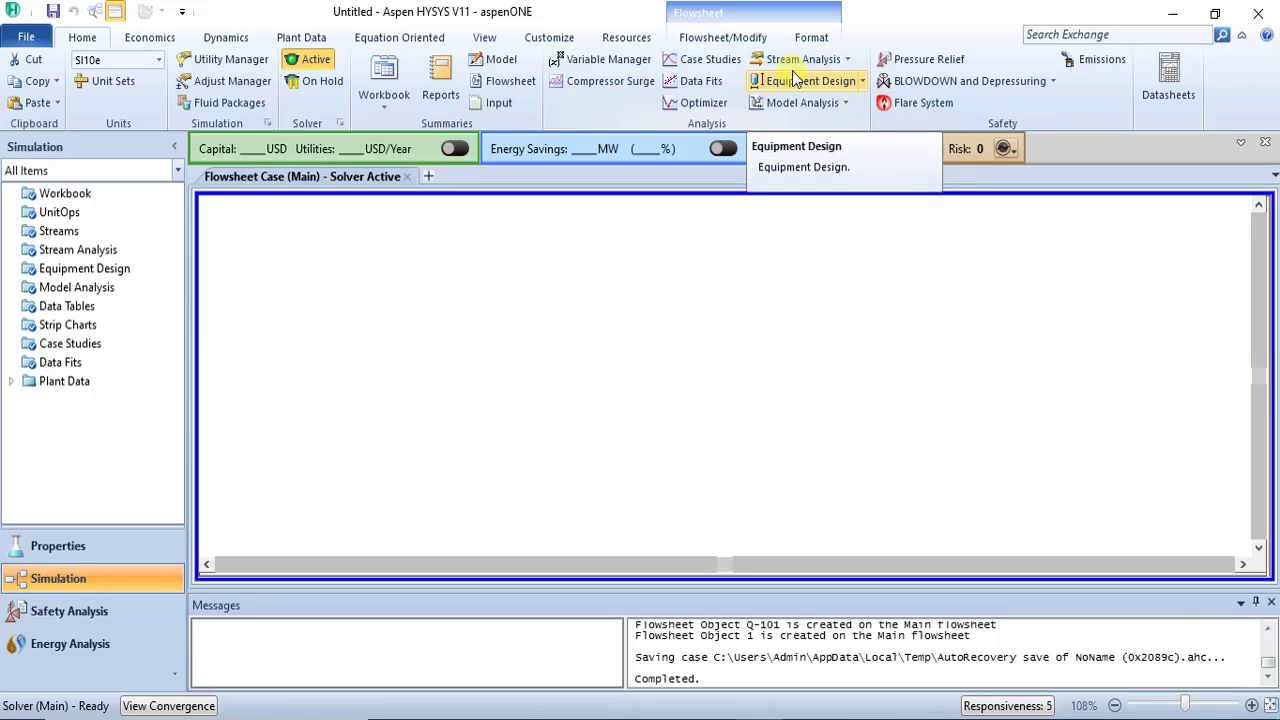
- Open the Stream Analysis page, view the available stream analysis types and close the page
click(843, 60)
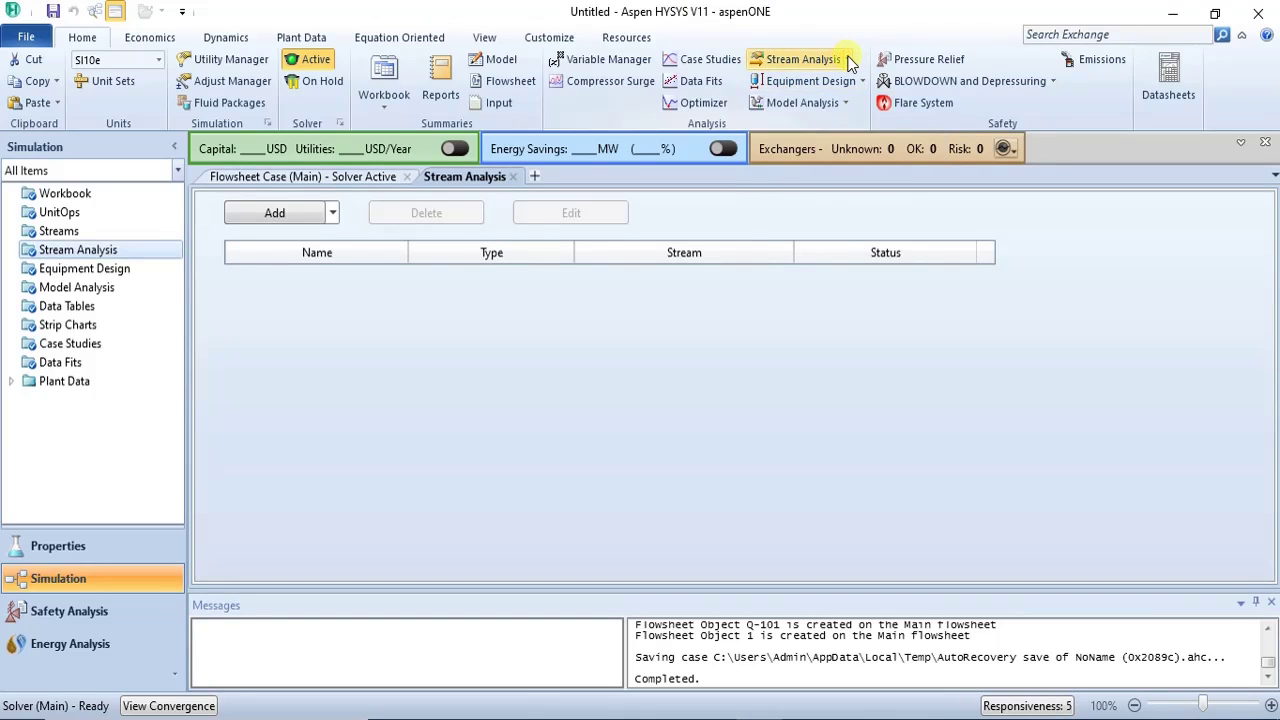
click(848, 60)
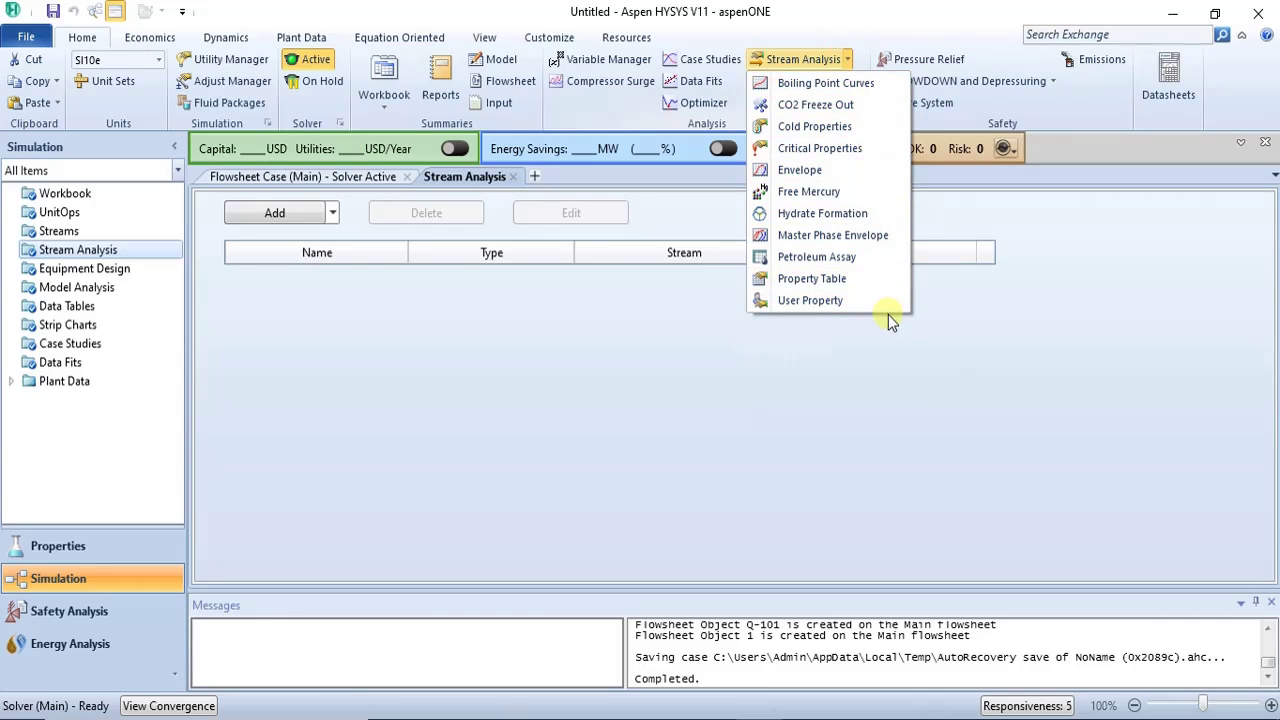
click(923, 203)
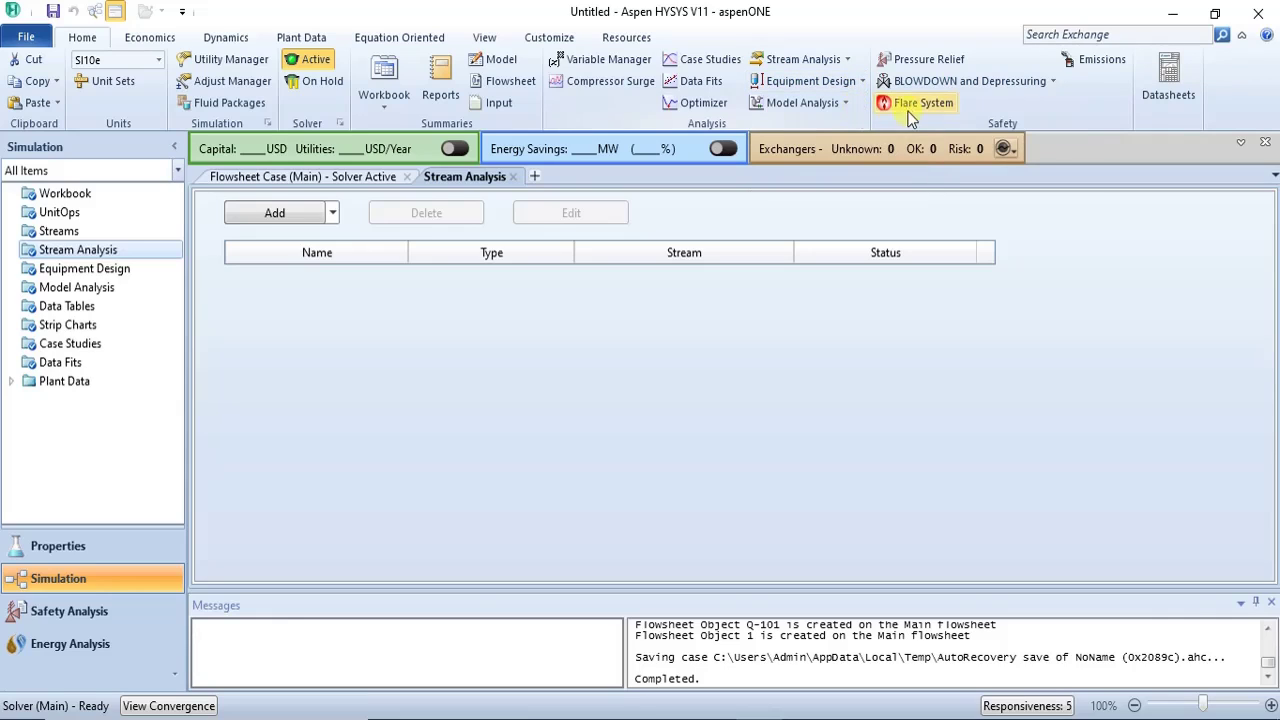
click(513, 176)
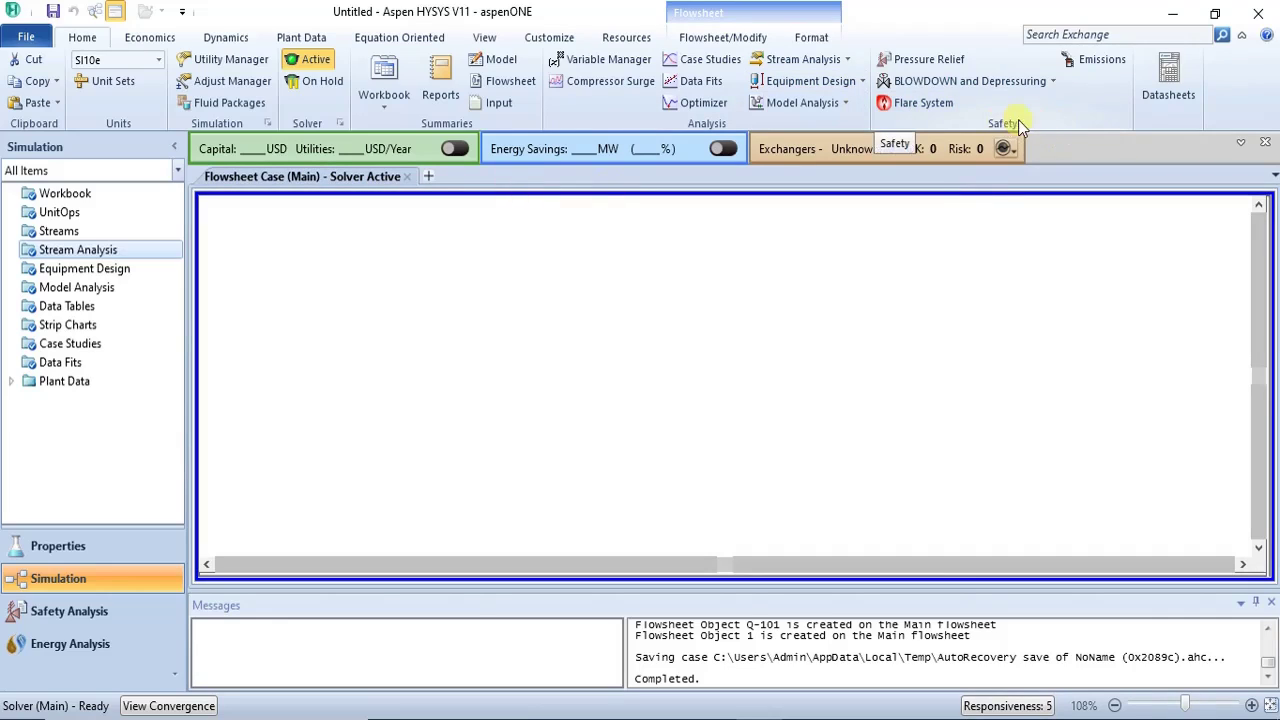